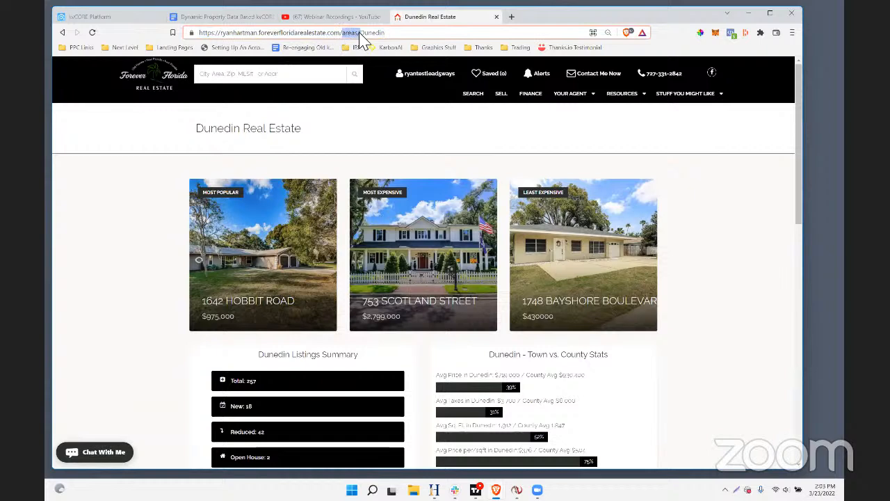
Load the real estate website's area page for ZIP code 33707
double_click(367, 32)
type("33707")
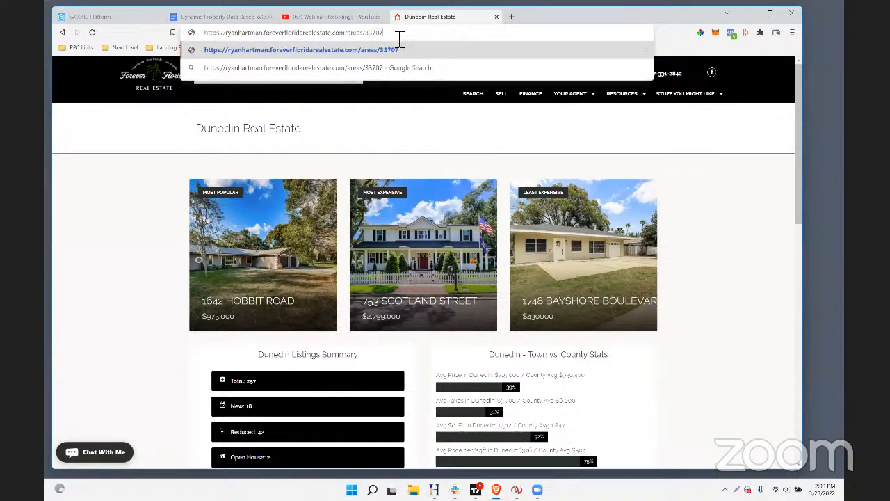
key("Return")
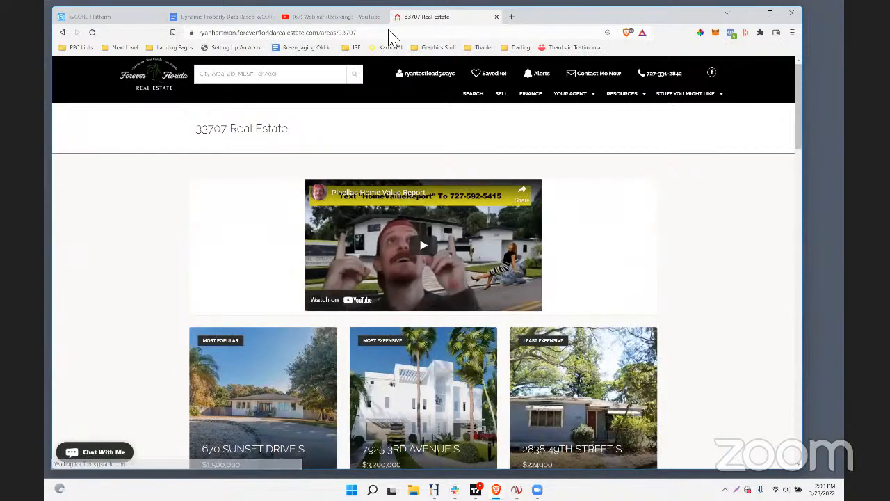
Change the area in the page address to gulfport and copy the full address
left_click(372, 34)
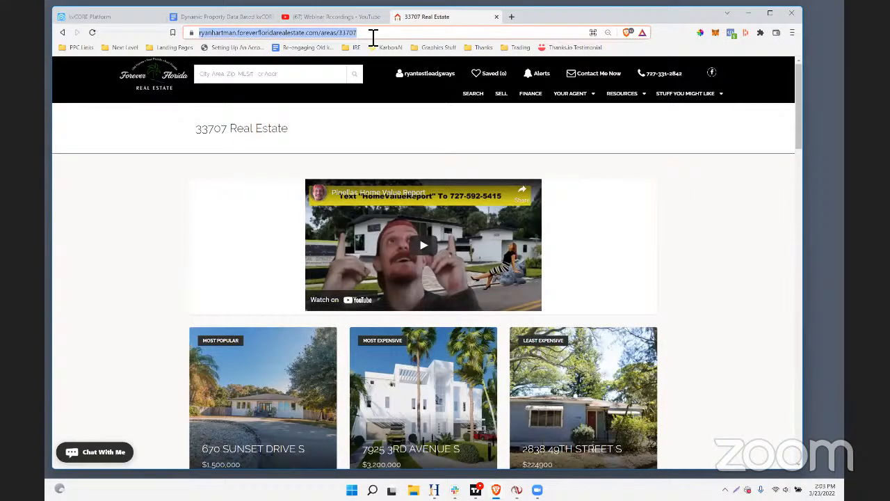
left_click_drag(379, 37, 224, 39)
left_click(411, 34)
key("BackSpace")
key("BackSpace")
key("BackSpace")
key("BackSpace")
key("BackSpace")
type("gulfport")
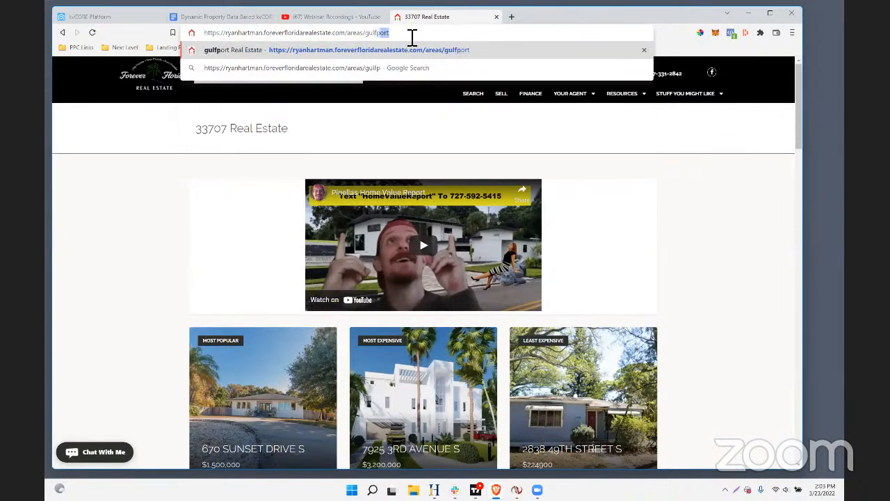
left_click_drag(255, 18, 129, 23)
right_click(218, 32)
left_click(293, 83)
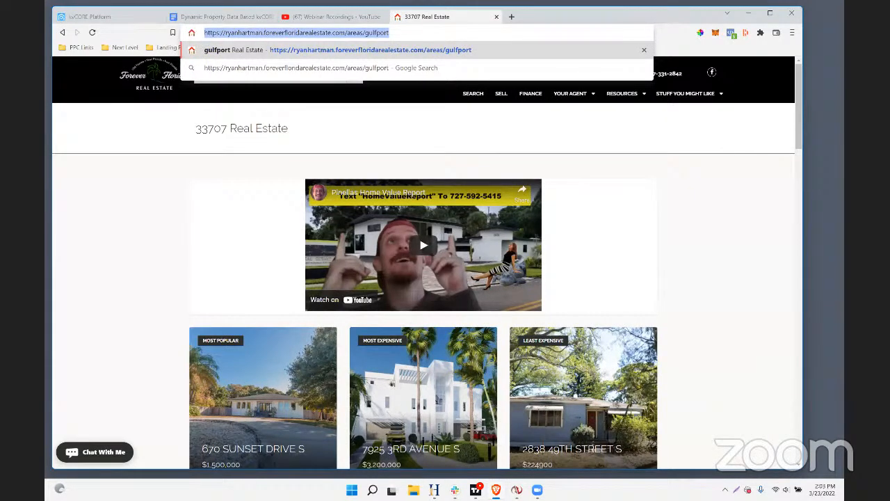
key("alt+Tab")
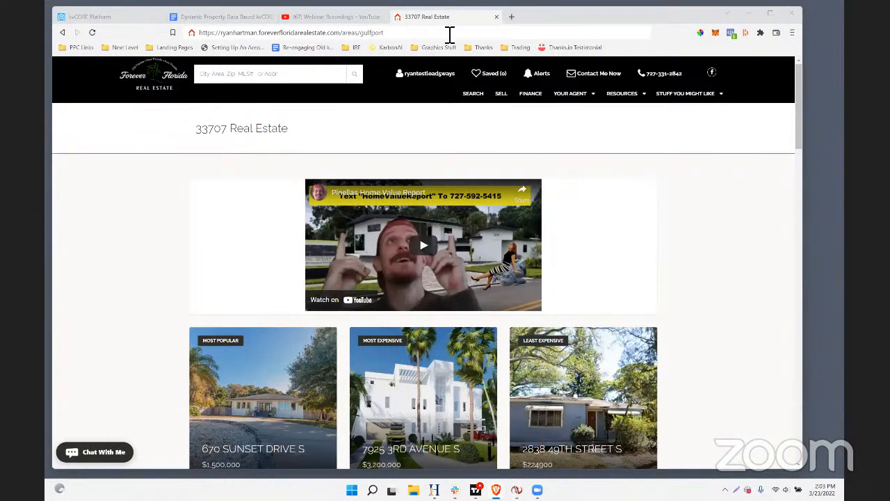
Switch to kvCORE, go to the Smart Campaigns, and open the active Buyer Nurture - 1 Year Campaign
left_click(104, 20)
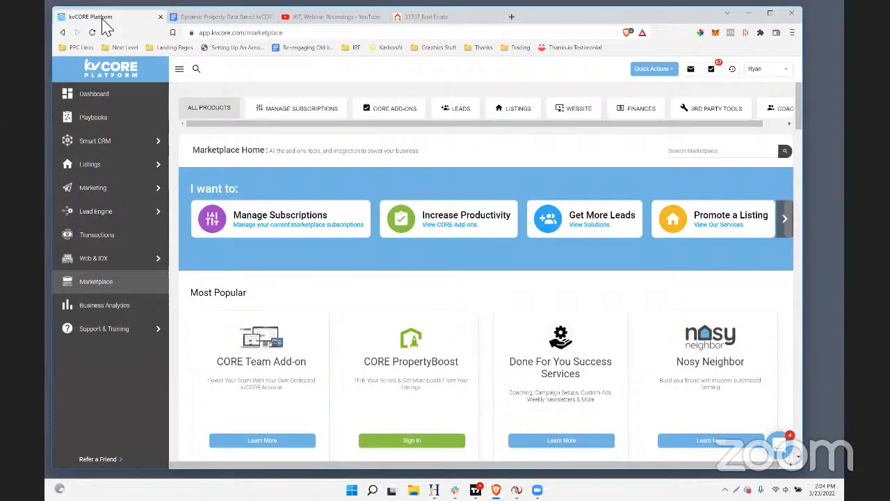
mouse_move(149, 187)
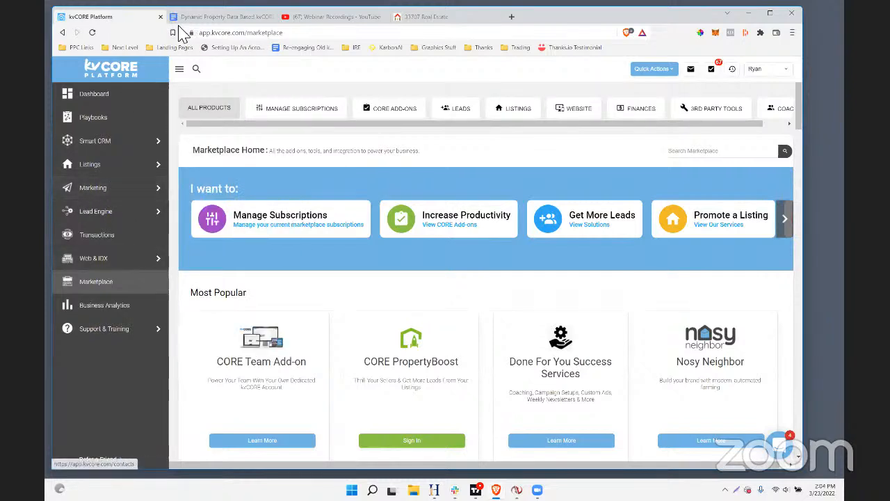
mouse_move(106, 184)
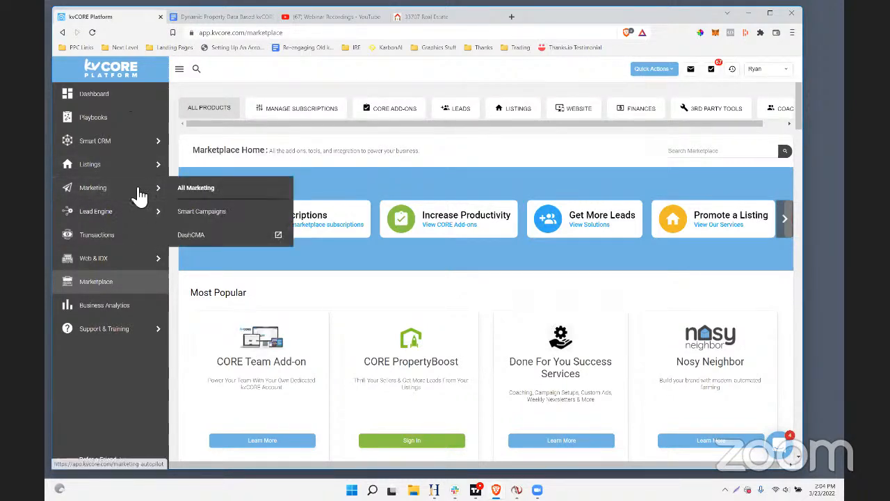
left_click(211, 212)
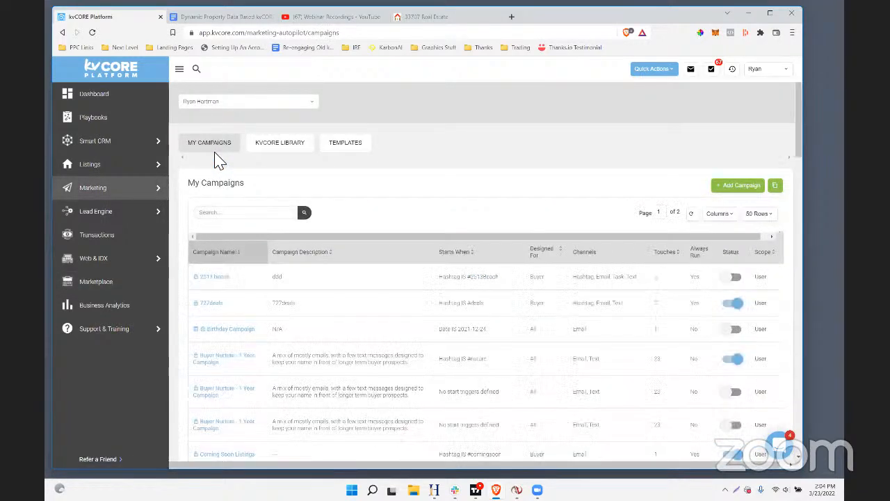
scroll(309, 268, "down", 2)
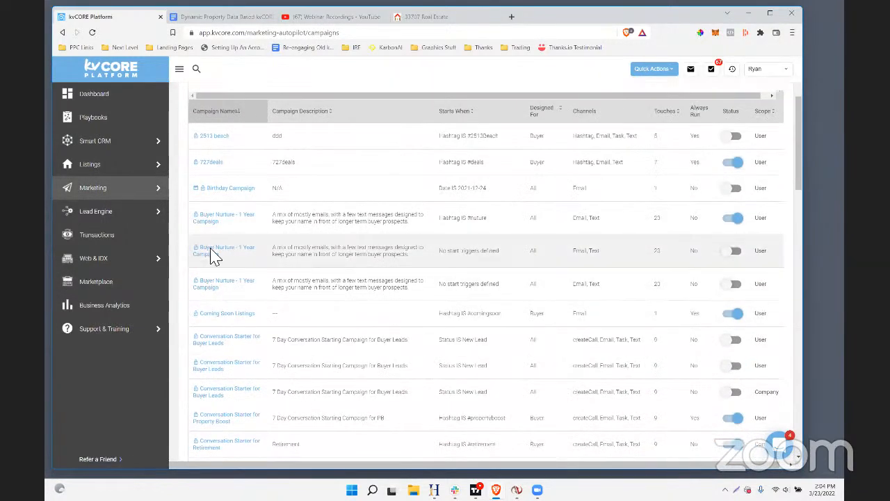
left_click(223, 220)
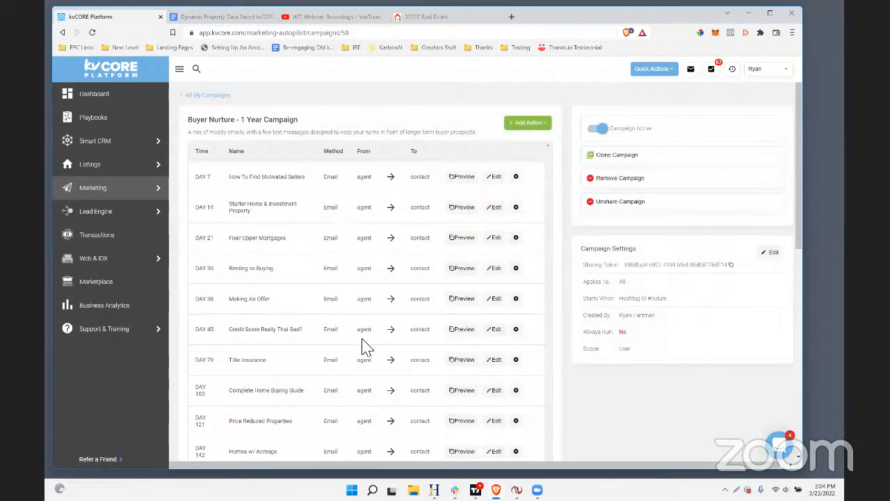
Examine the Buyer Nurture - 1 Year Campaign's schedule of emails and texts
scroll(363, 345, "down", 3)
scroll(363, 345, "down", 3)
scroll(363, 345, "up", 8)
scroll(403, 282, "down", 2)
scroll(397, 288, "up", 2)
left_click_drag(299, 120, 186, 120)
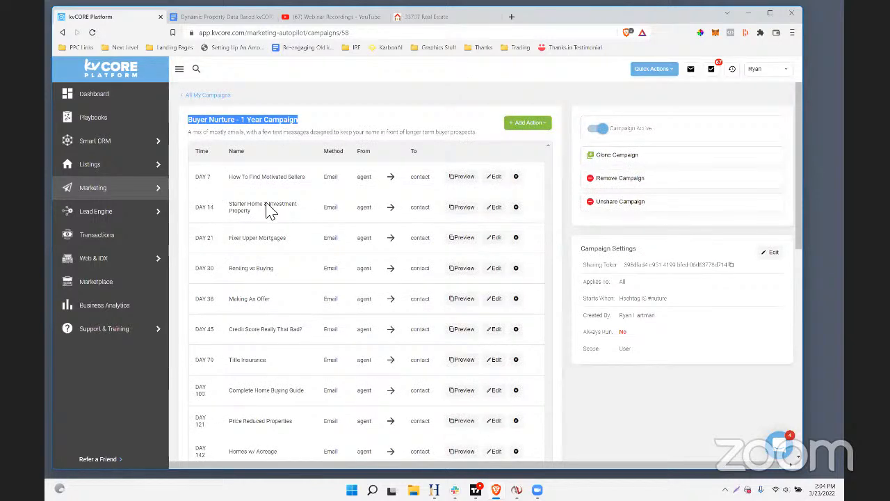
scroll(293, 222, "down", 3)
scroll(294, 224, "down", 2)
scroll(268, 248, "up", 5)
scroll(252, 358, "down", 4)
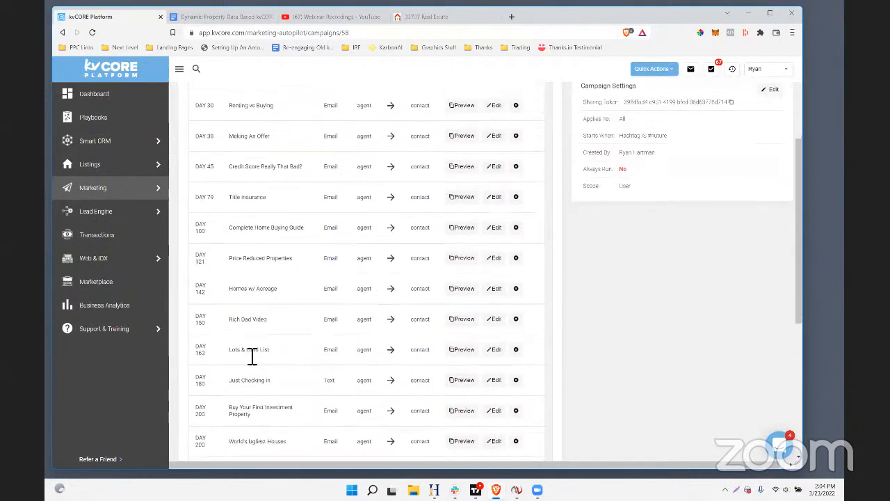
scroll(250, 358, "up", 5)
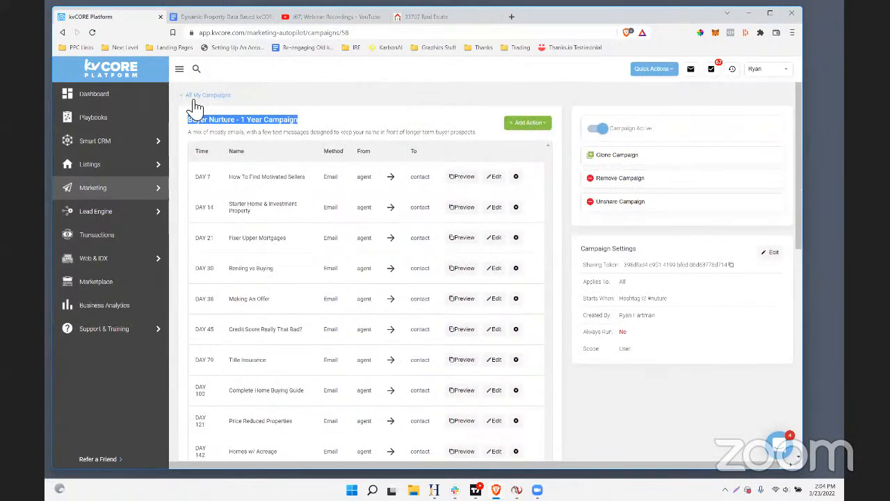
Return to the campaign overview and start a new email template
left_click(216, 96)
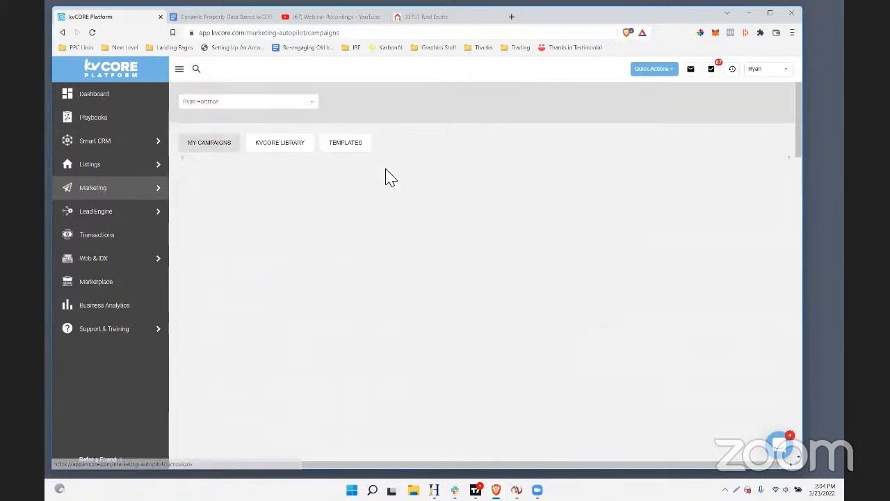
left_click(354, 148)
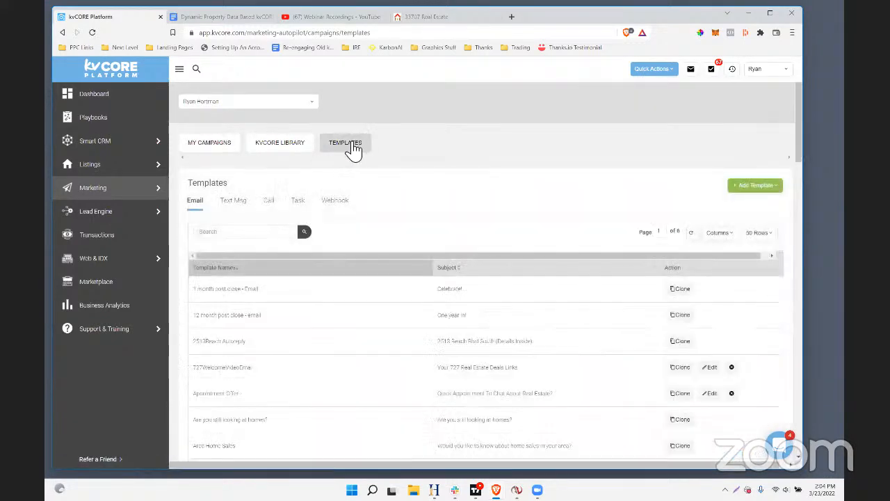
left_click(762, 187)
left_click(779, 206)
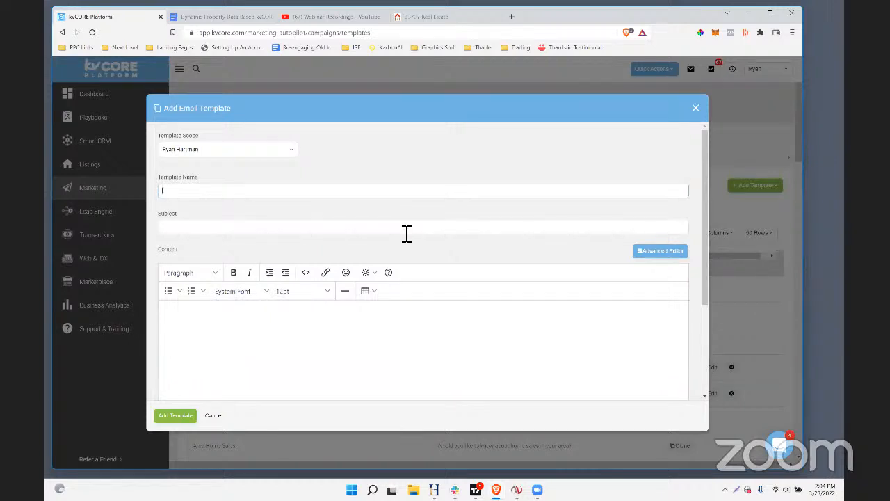
Check the note on dynamic area pages in the Smart Campaigns Google Doc, and return to the kvCORE email template
left_click(246, 16)
left_click(305, 219)
left_click_drag(427, 271, 366, 272)
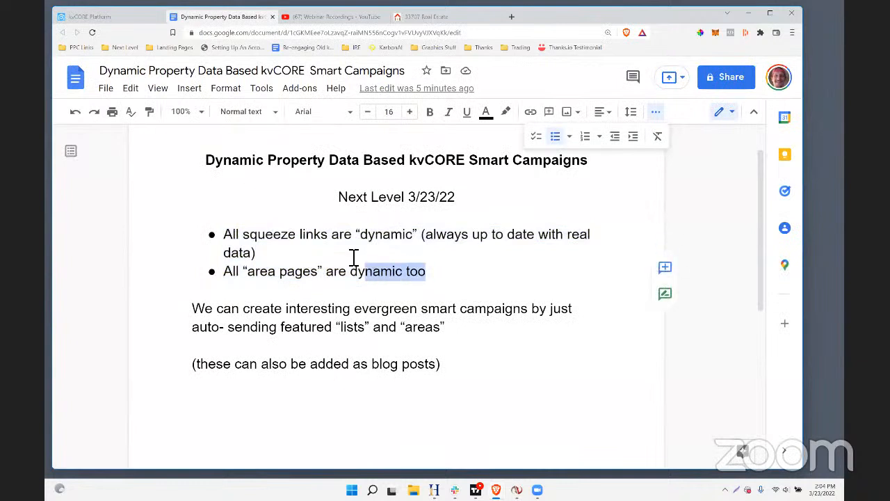
left_click(87, 16)
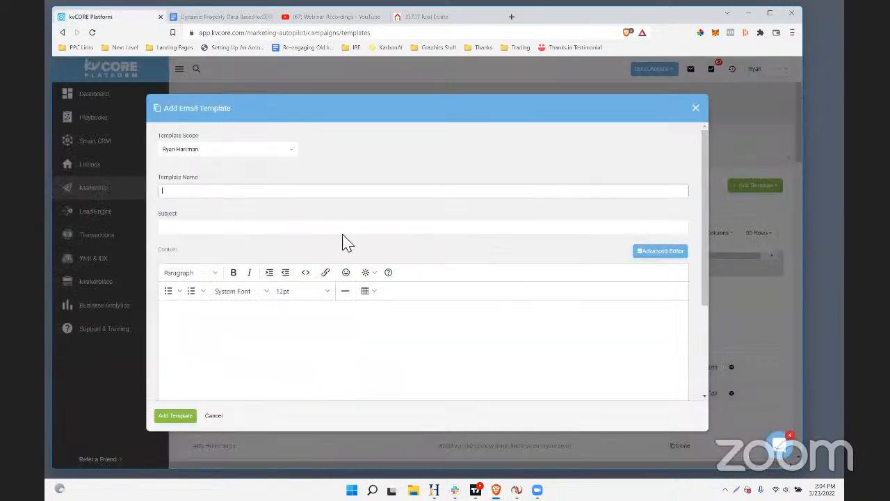
Name the email template "DynamicData - Multi Unit Income Properties"
left_click(186, 192)
type("In")
type(" Income Property")
Enter the subject "Income Properties! -- Pinellas County Listing List Of the Week"
left_click(193, 226)
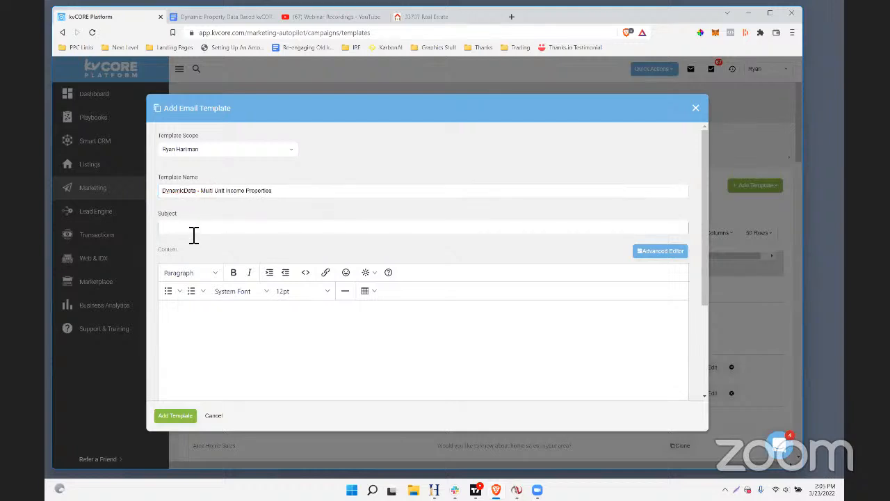
type("Pinellas County Listing List Of the Week")
key("BackSpace")
left_click(167, 229)
type("Income Properties! -")
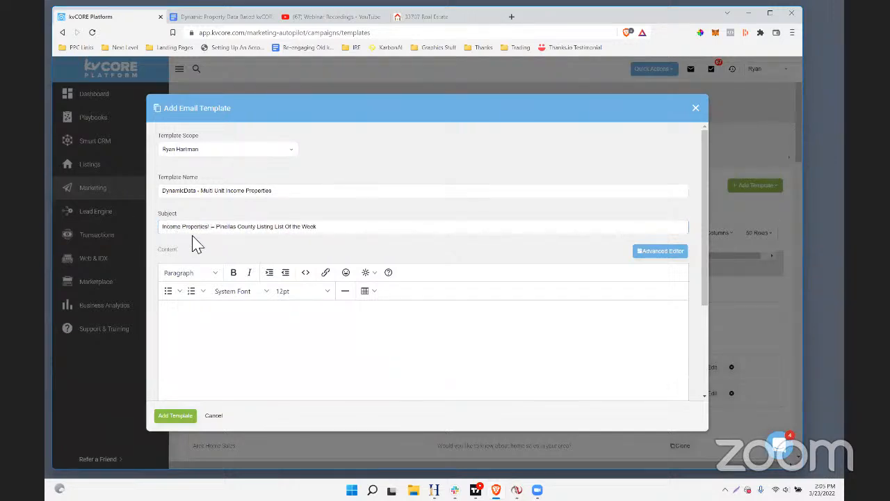
Reword the subject to "Income Properties! (Pinellas County List of Listings Of the Week)"
left_click_drag(210, 233, 167, 230)
left_click(220, 231)
double_click(216, 230)
key("BackSpace")
type("(")
left_click_drag(281, 233, 258, 235)
type("List of Listings")
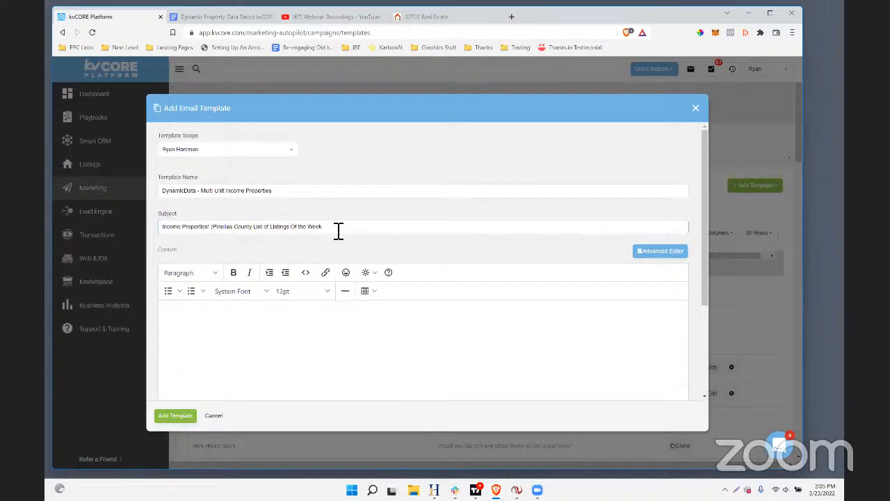
Begin the email content with the greeting "Hi," on its own line
left_click(223, 356)
type("Hi,")
key("Return")
Write the opening sentence "This week's interesting Pinellas County property list is "income properties..."" and start a new paragraph
type("This s")
type("eek's interesting Pinells")
type("s county")
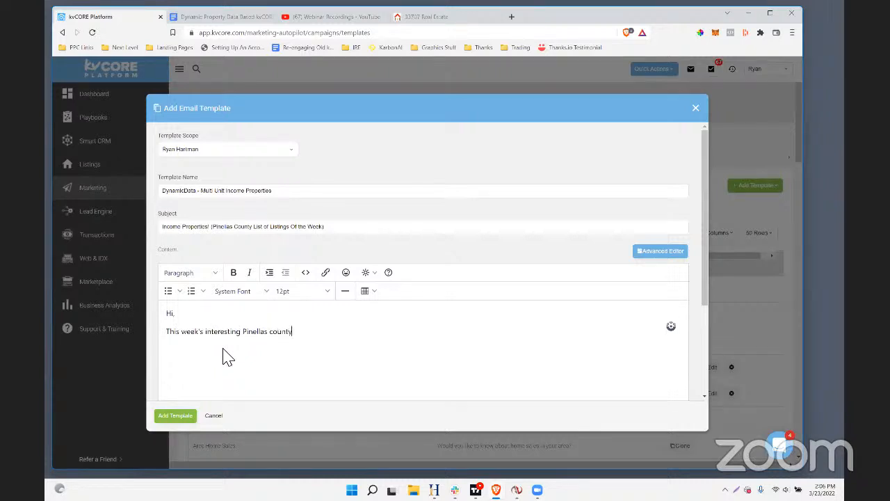
key("BackSpace")
key("BackSpace")
key("BackSpace")
key("BackSpace")
type("County property list is \"income pro")
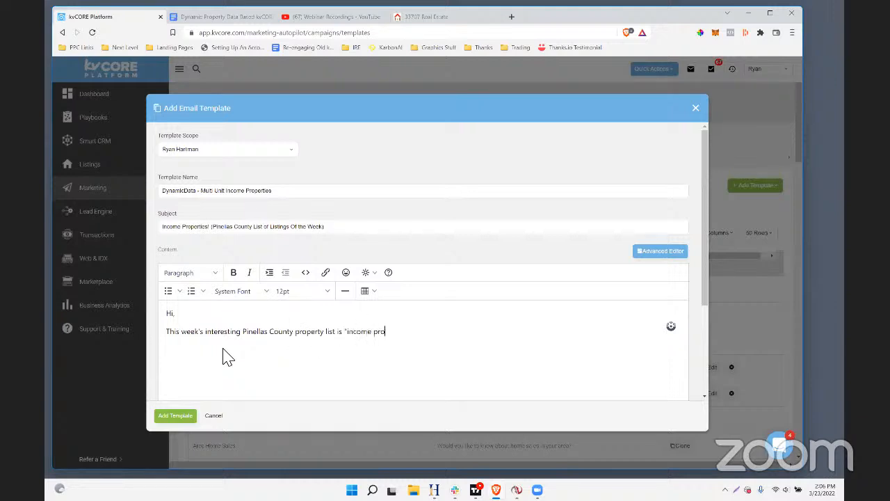
type("perties...\"")
key("Return")
key("Return")
type("This")
key("BackSpace")
key("BackSpace")
key("BackSpace")
key("BackSpace")
key("BackSpace")
type("These ar")
key("BackSpace")
key("BackSpace")
key("BackSpace")
key("BackSpace")
key("BackSpace")
Add the paragraph "More specifically, these are all properties available for sale with 2 or more units that you can generate income from."
type("More specifically, these are all proper")
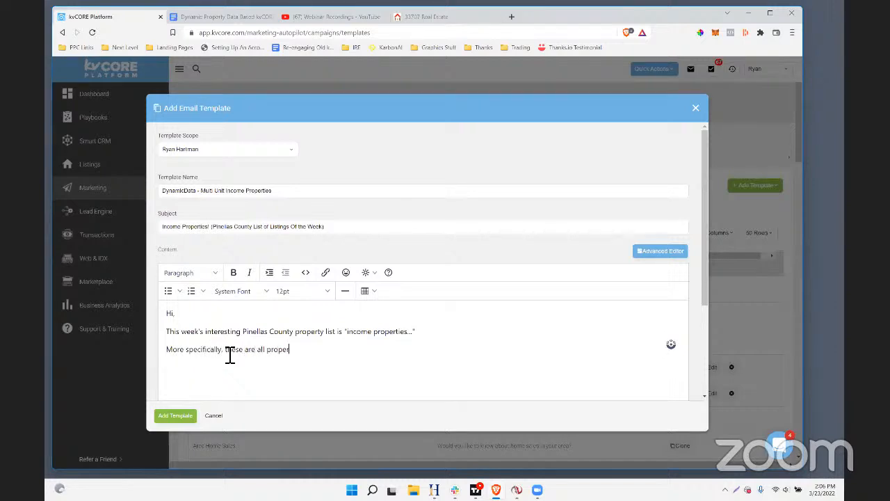
type("ties available for sale with 2 or more units")
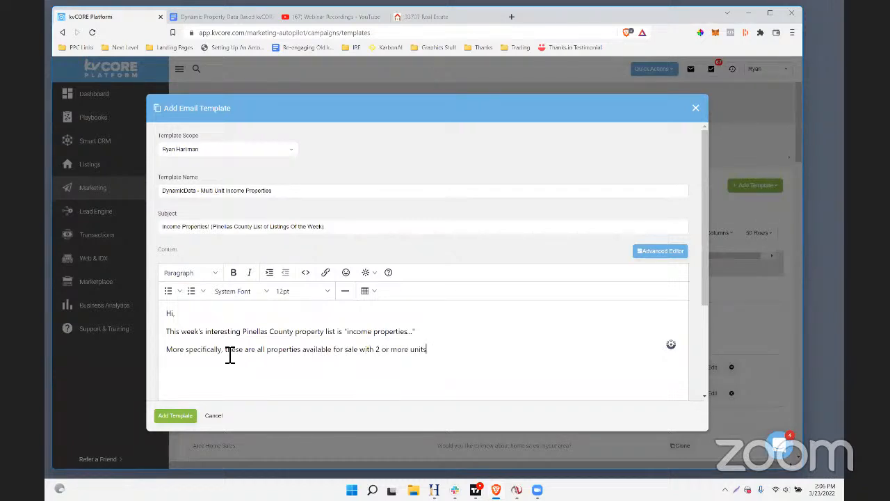
type("that yo")
key("BackSpace")
type("that you can generate income from.")
key("Return")
key("Return")
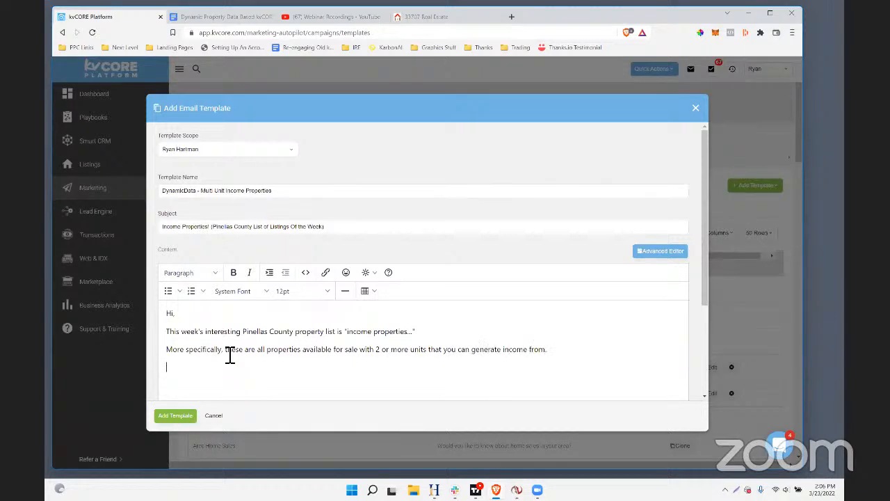
type("A lot")
key("BackSpace")
key("BackSpace")
key("BackSpace")
Add the paragraph "Or, if you want to live in one and rent out the other(s) for help paying your mortgage that's an option too."
type("OR,")
type("if you want to live in one and rent out the other")
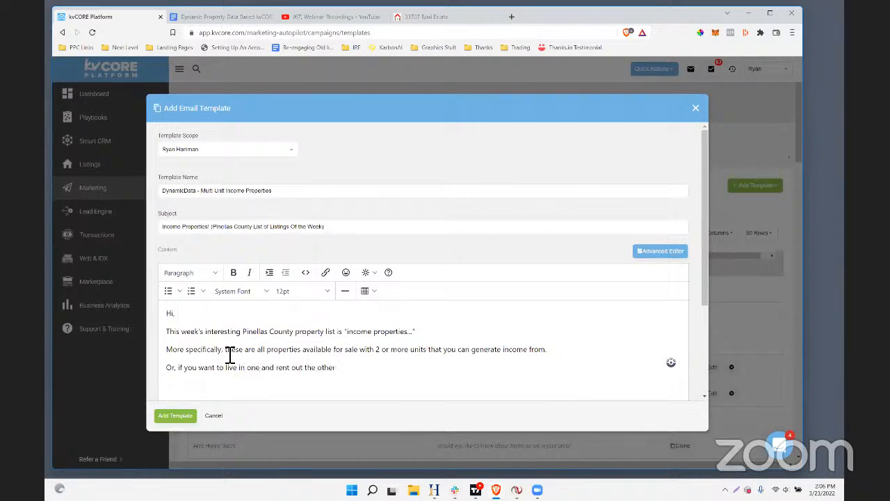
type("(s) for help paying your mortgage that's an option too.")
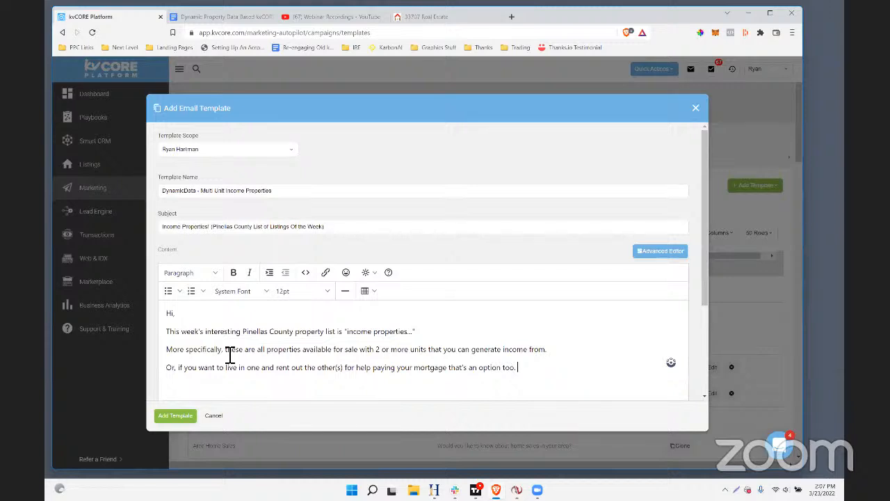
Add the call-to-action line "Click here to check out the Income Properties List Now."
key("Return")
key("Return")
type("Click here to check out the incomIncom")
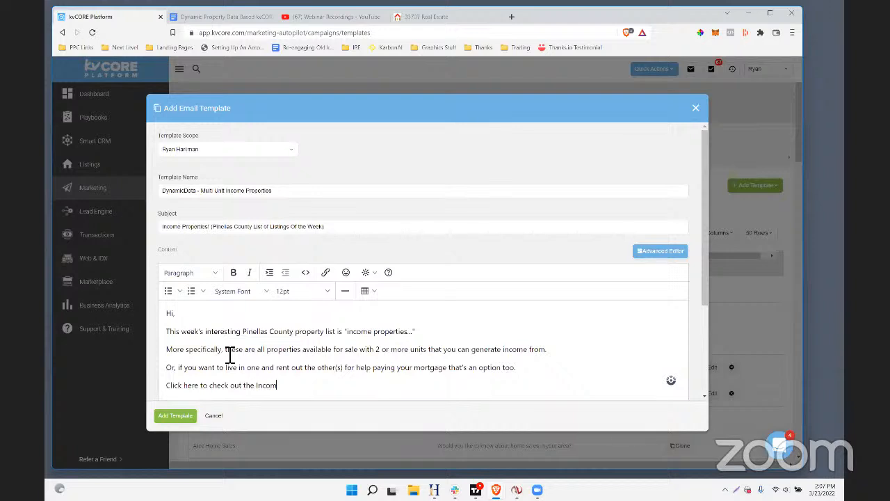
type("e Properties List Now.")
Add the line "(if you see any that you like, feel free to reply anytime, or text me at the number below)"
key("Return")
type("(if you")
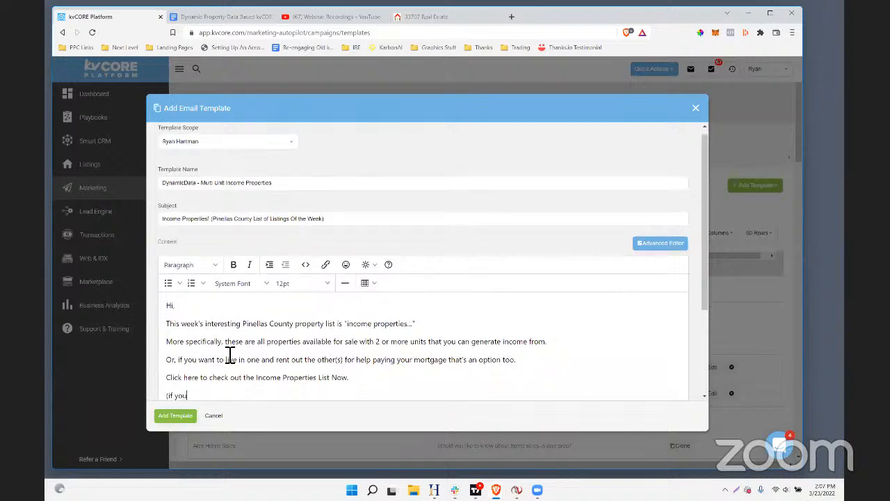
type(" see any that you like, feel free to reply anytime, or text me at the number below)")
Turn on Include Signature for the email template
scroll(362, 325, "down", 1)
scroll(347, 328, "down", 2)
left_click(287, 327)
scroll(234, 368, "down", 1)
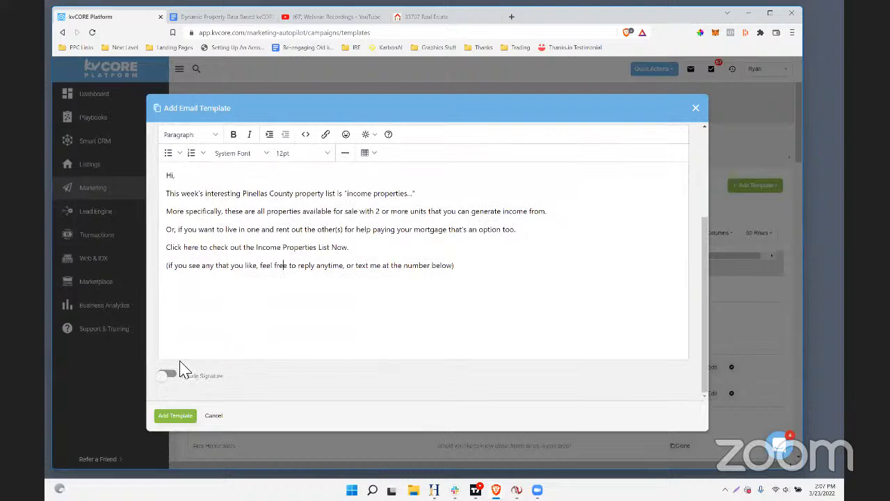
left_click(168, 376)
Sign off below the closing line with a dash and the sender's first name
left_click(187, 283)
left_click(469, 271)
key("Return")
key("Return")
type("-Ryan")
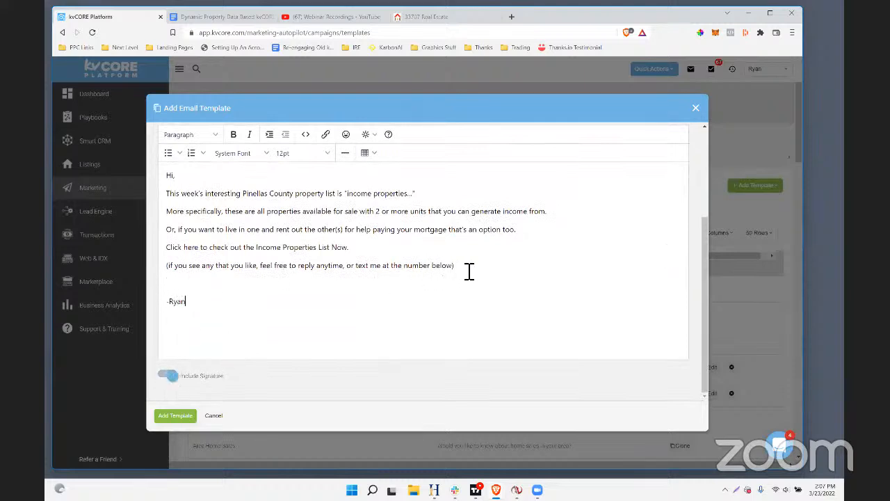
Check the call-to-action line in the email body and save the new email template
scroll(350, 286, "up", 1)
scroll(299, 268, "down", 1)
left_click(370, 255)
left_click_drag(351, 250, 191, 254)
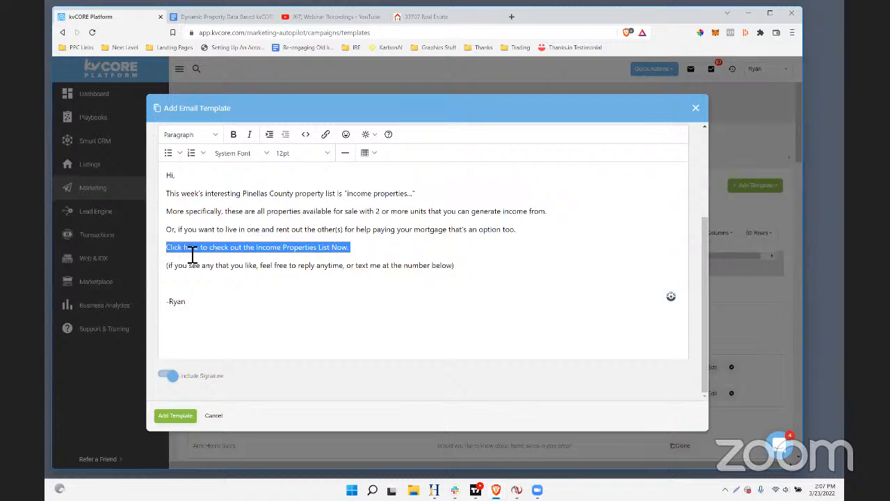
left_click(292, 252)
left_click_drag(357, 246, 184, 256)
left_click(182, 255)
left_click(364, 256)
left_click_drag(364, 256, 209, 249)
left_click(258, 248)
left_click_drag(350, 250, 168, 258)
left_click(176, 425)
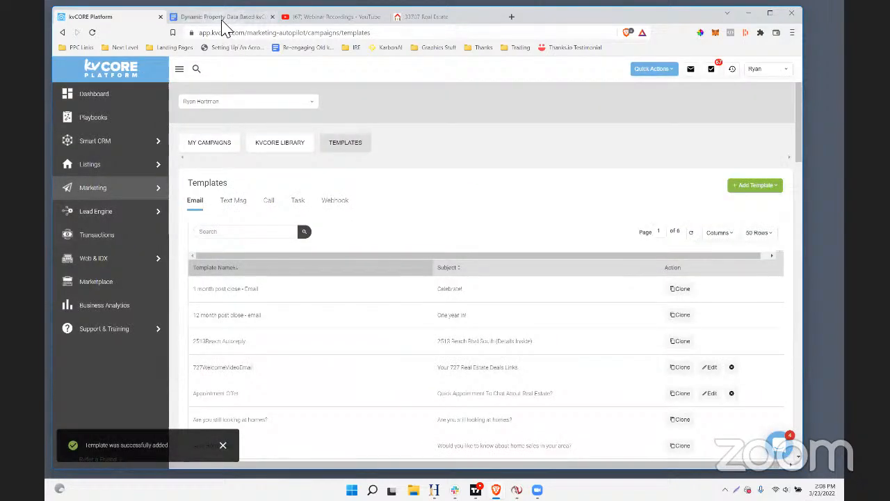
Open kvcore.com in a new browser tab placed beside the first kvCORE tab and log out to reach the login form
left_click(512, 17)
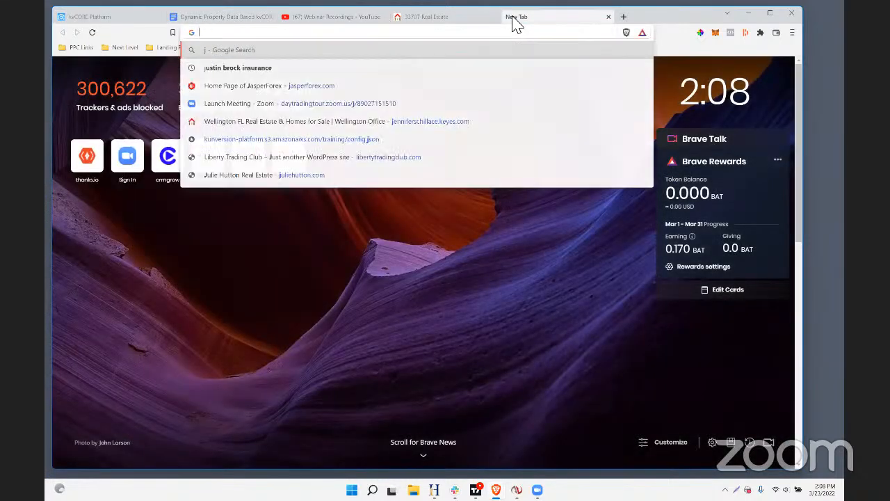
type("kvcore.com")
key("Return")
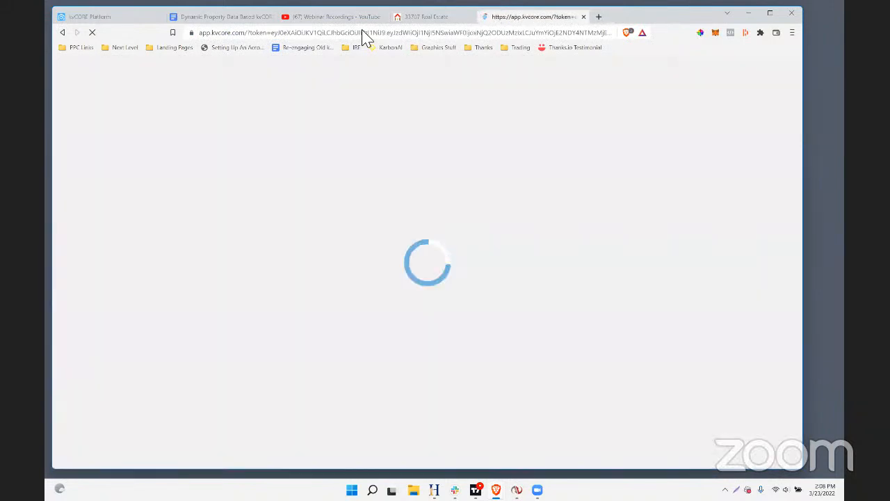
left_click_drag(362, 30, 204, 21)
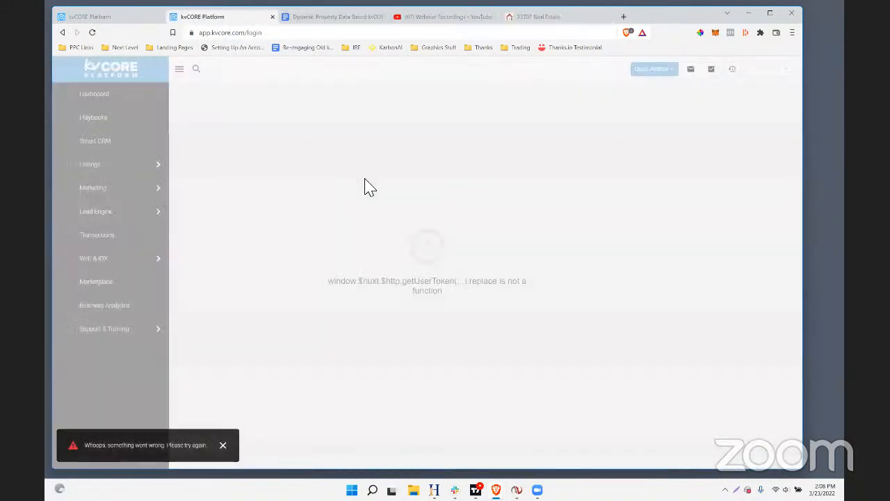
left_click(779, 70)
left_click(770, 255)
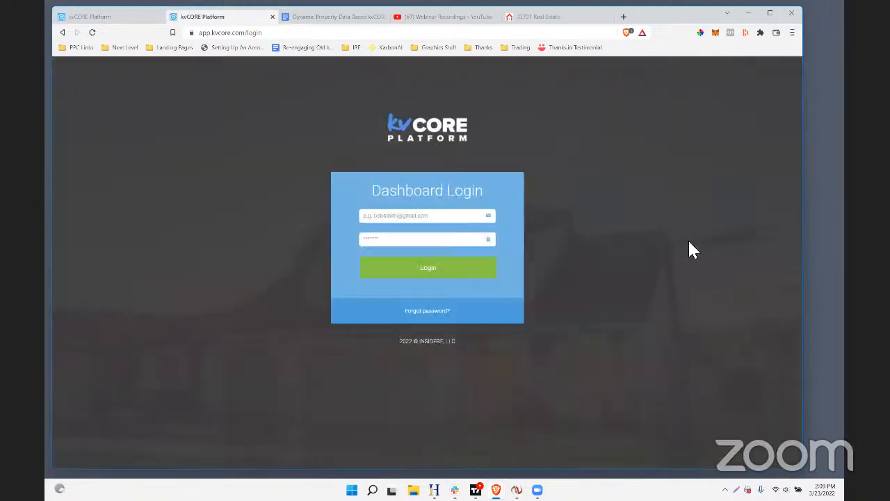
Enter the account e-mail and the account password and log in to the dashboard
left_click(417, 215)
key("Tab")
type("•••")
key("Return")
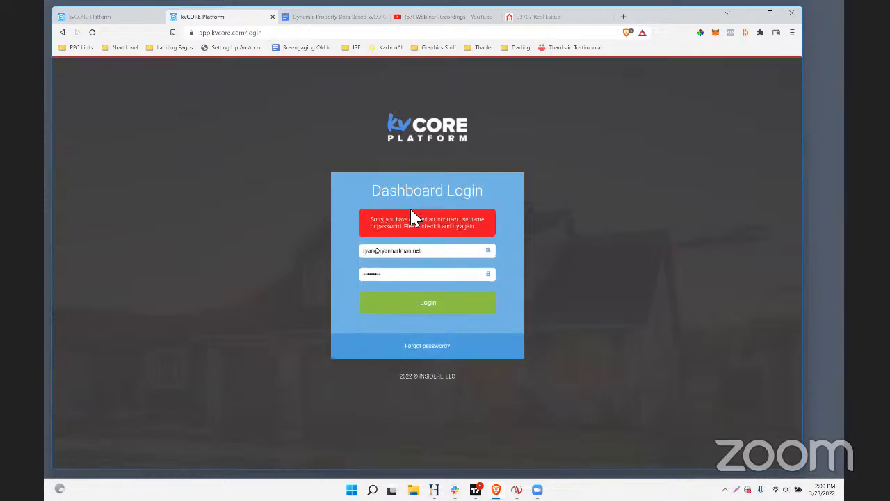
double_click(397, 278)
type("••••••••")
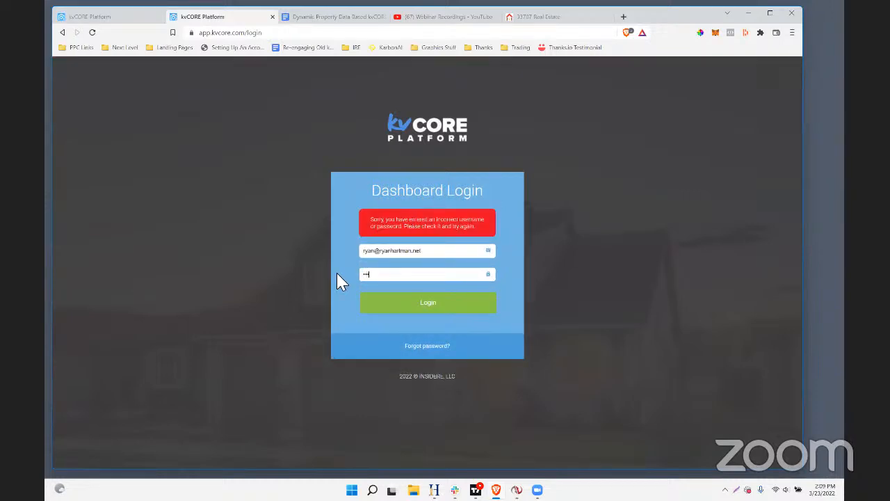
key("Return")
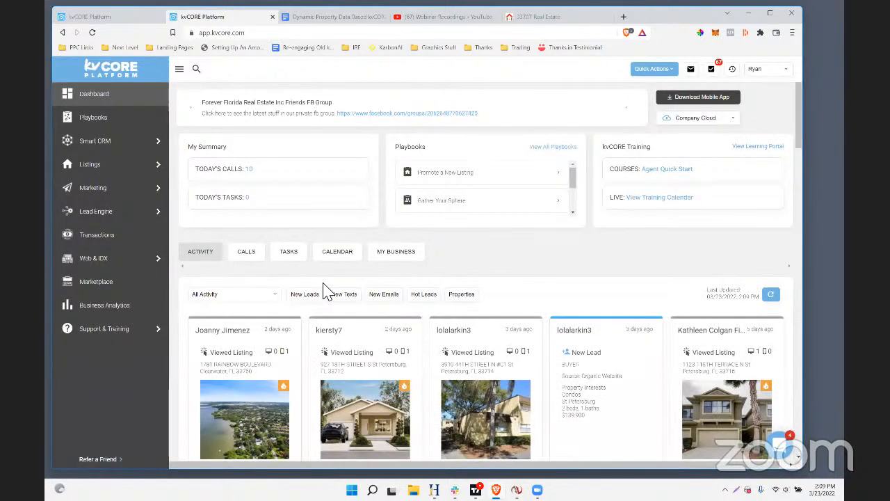
Open the squeeze page builder and set the multi-property search location to the county Pinellas, FL
mouse_move(106, 224)
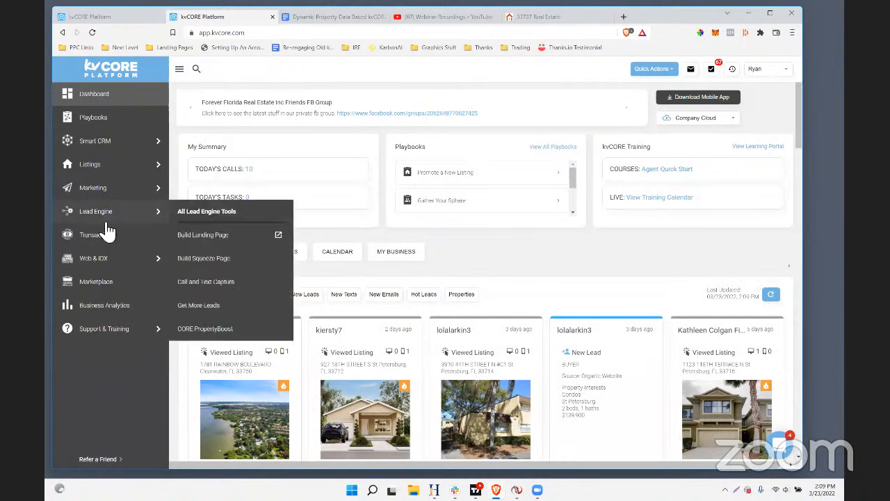
left_click(206, 259)
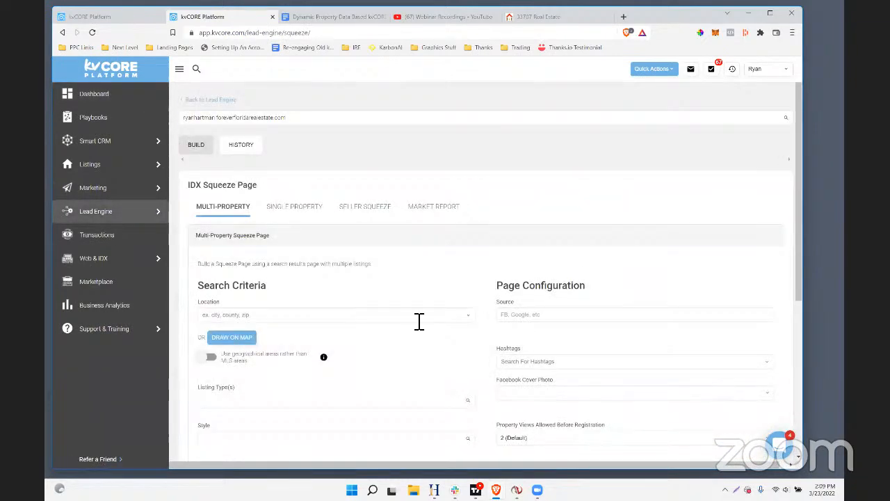
mouse_move(63, 216)
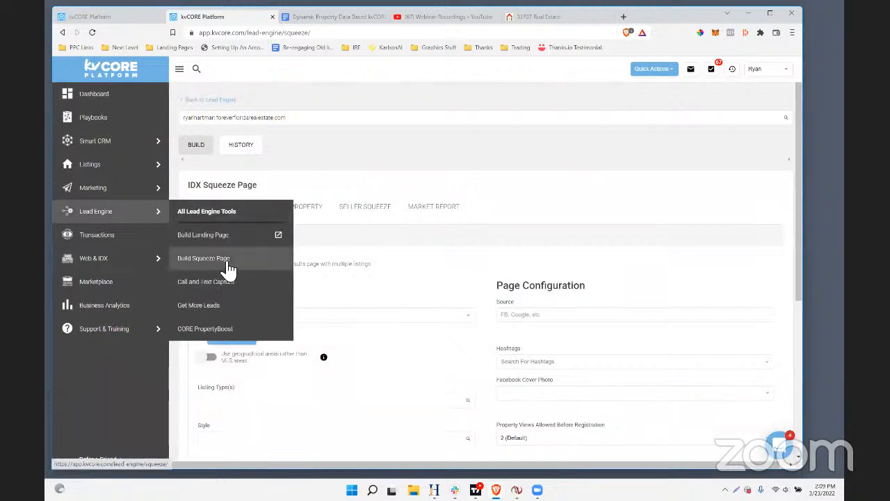
left_click(247, 324)
type("ainellas")
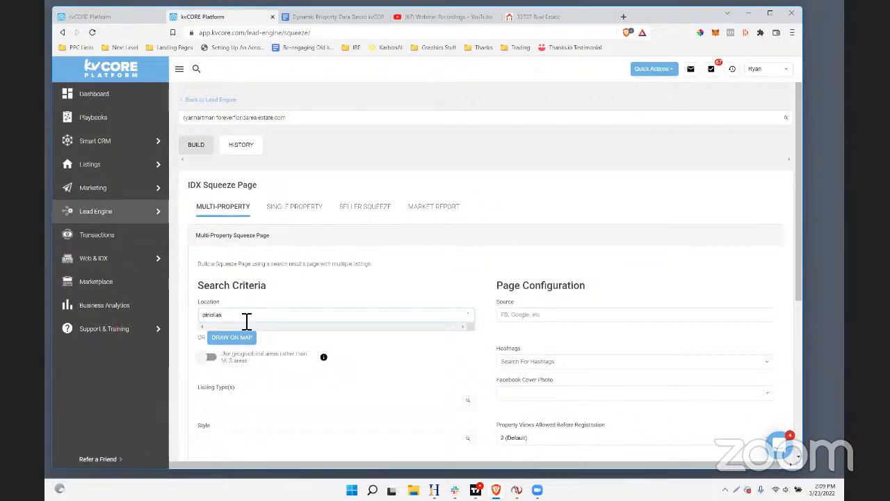
left_click(244, 328)
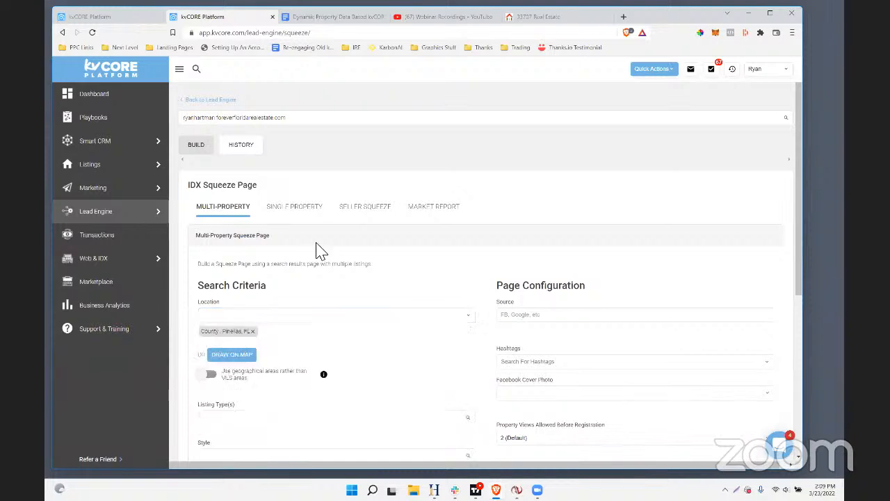
Set the listing type of the multi-property search to Income
scroll(319, 253, "down", 3)
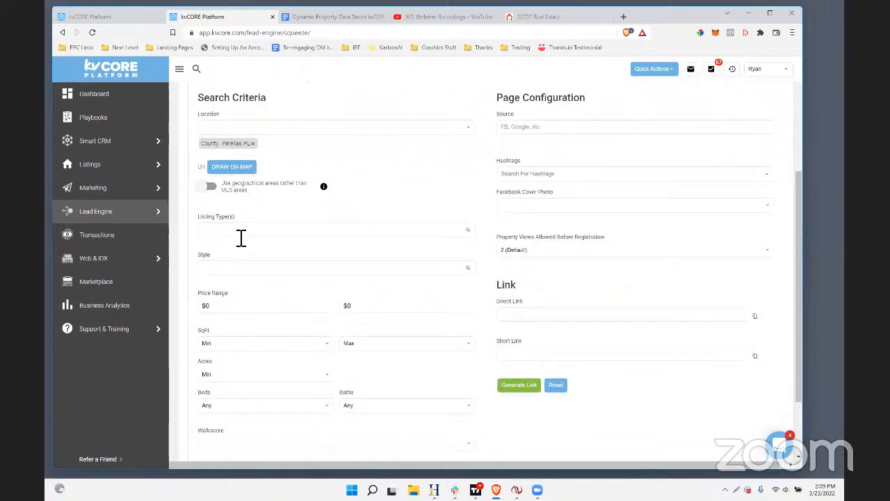
left_click(241, 234)
left_click(232, 280)
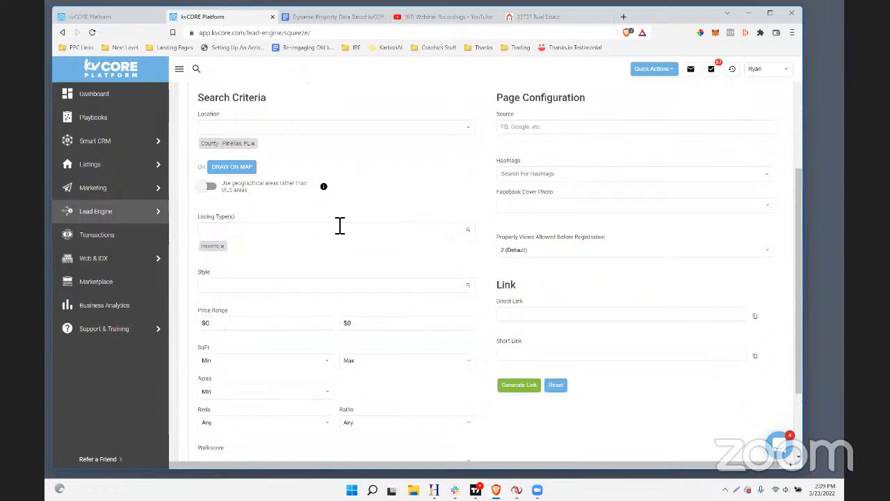
scroll(340, 224, "down", 2)
scroll(341, 213, "up", 2)
left_click(254, 234)
left_click(258, 314)
left_click(360, 235)
left_click(260, 232)
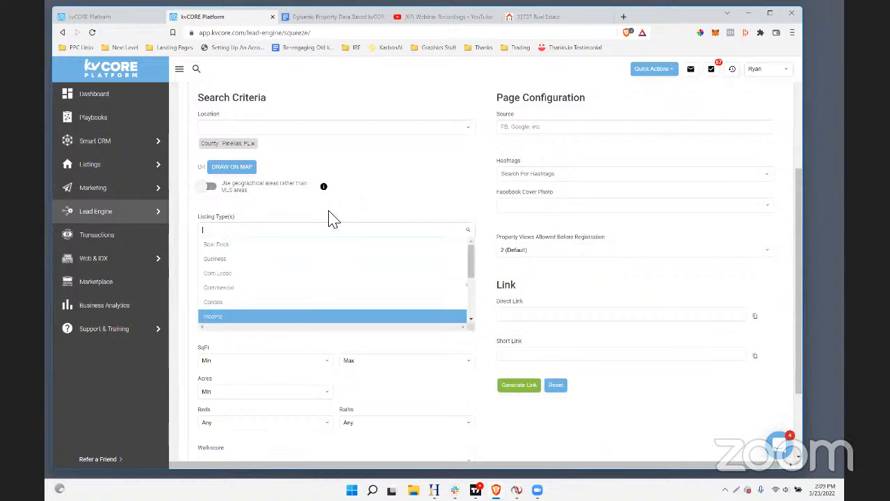
left_click(344, 224)
Generate the squeeze page link for the Pinellas County income property search, leaving the other criteria at their defaults
scroll(343, 224, "down", 2)
left_click(249, 393)
left_click(541, 383)
scroll(444, 295, "up", 3)
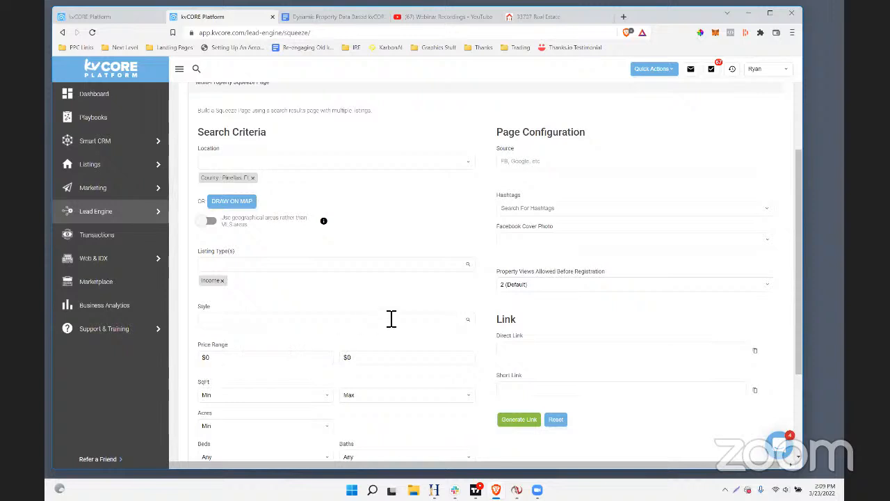
scroll(392, 318, "up", 1)
scroll(490, 387, "down", 2)
left_click(513, 329)
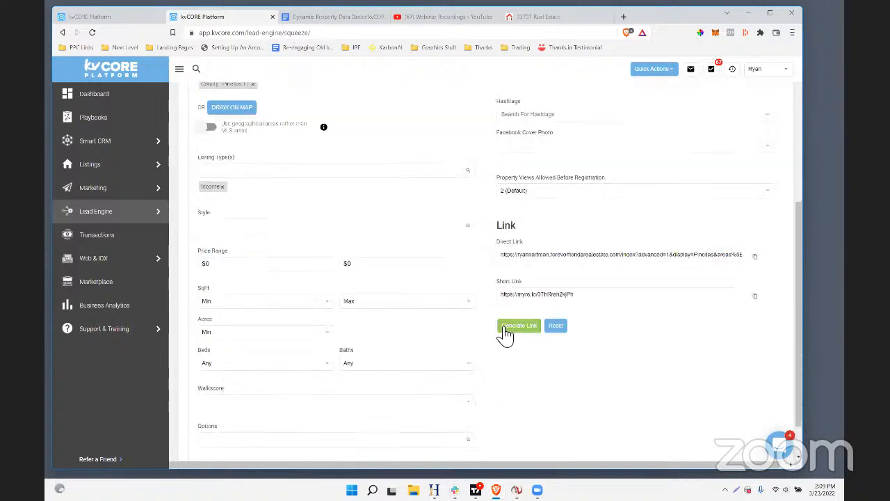
Copy the generated short link of the squeeze page
left_click_drag(592, 298, 494, 300)
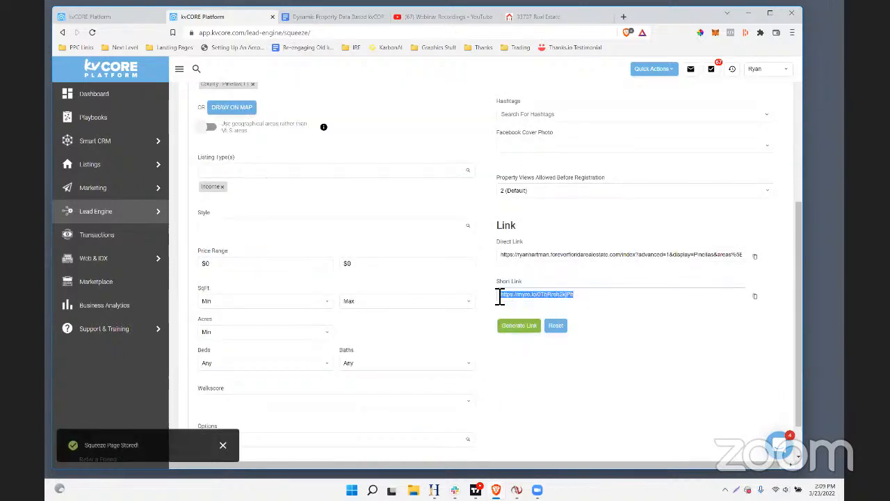
right_click(550, 304)
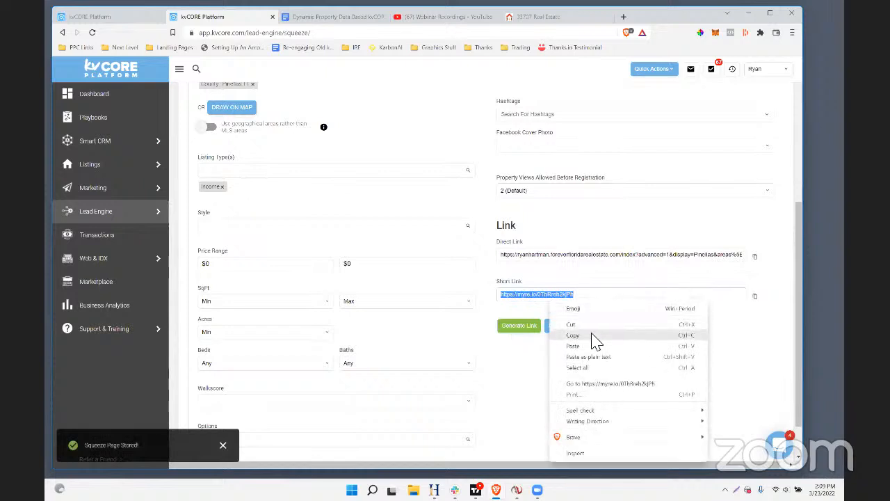
left_click(591, 335)
Return to the email templates, search for "list" or "dy", and open DynamicData - Multi Unit Income Properties for editing
left_click(79, 17)
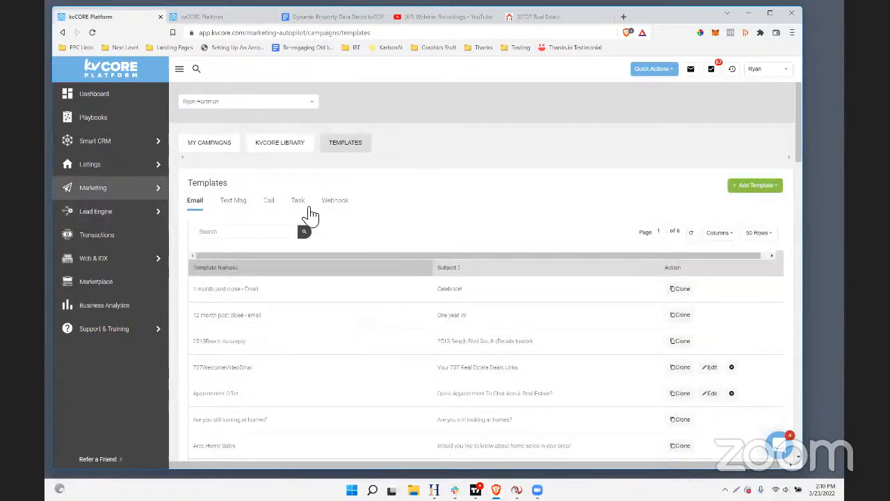
left_click(235, 232)
type("list")
key("Return")
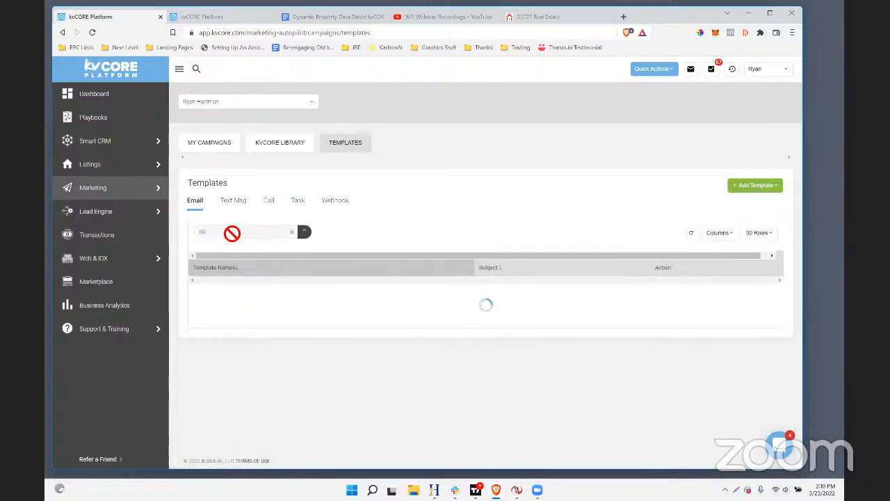
key("BackSpace")
key("BackSpace")
key("BackSpace")
key("BackSpace")
type("dy")
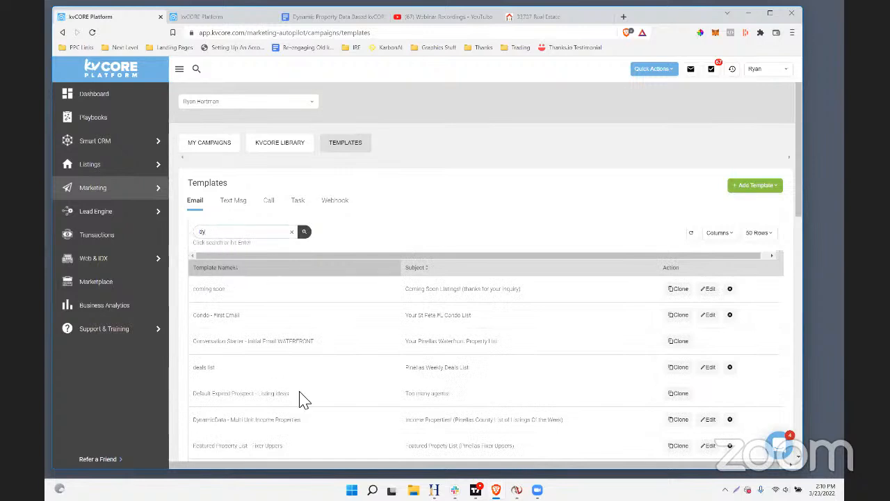
left_click(709, 420)
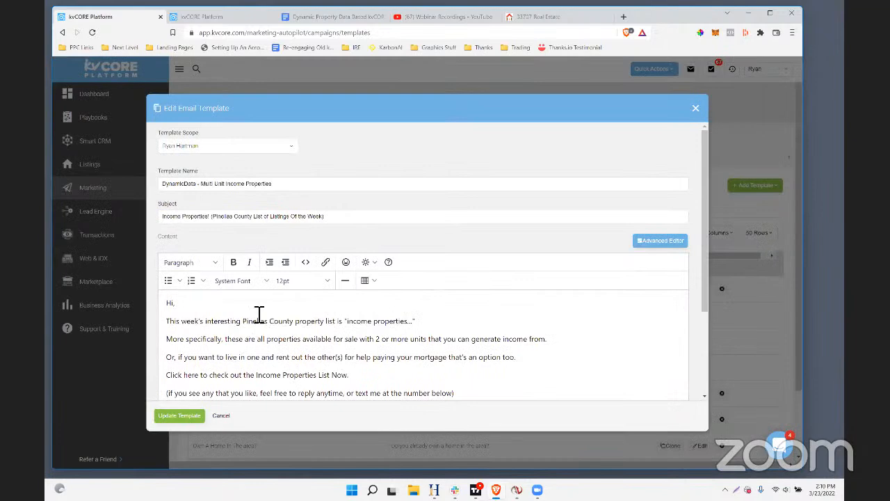
Hyperlink the line "Click here to check out the Income Properties List Now." to the copied squeeze page short link
scroll(255, 319, "down", 1)
left_click_drag(167, 329, 354, 334)
left_click(325, 215)
key("ctrl+v")
left_click(529, 339)
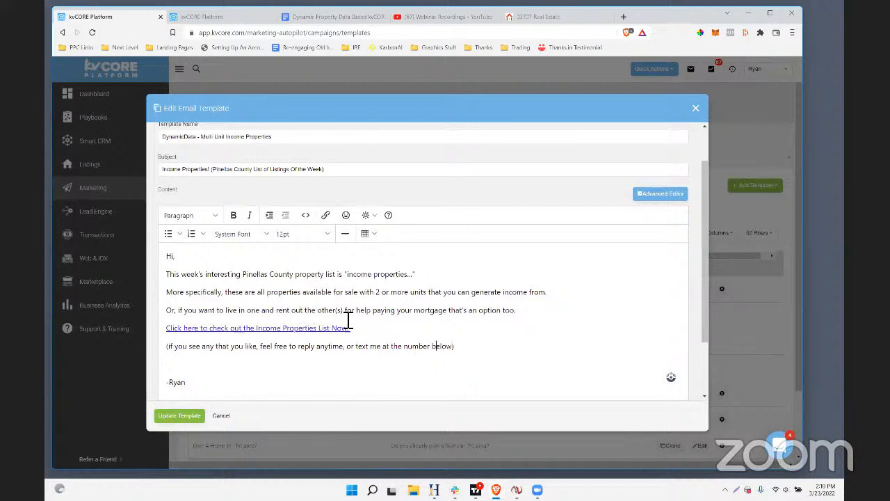
Review the body paragraphs above the link and save the updated email template
left_click(516, 311)
left_click_drag(514, 313, 167, 290)
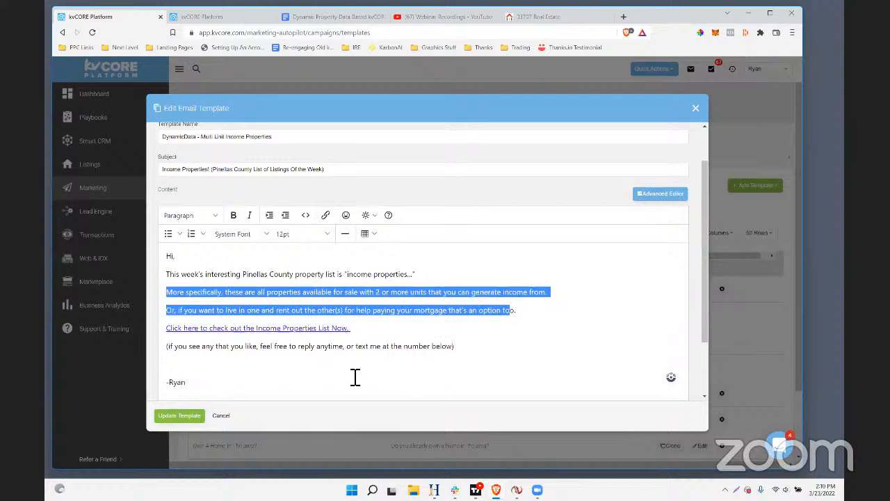
left_click(523, 331)
scroll(369, 379, "down", 1)
left_click(194, 417)
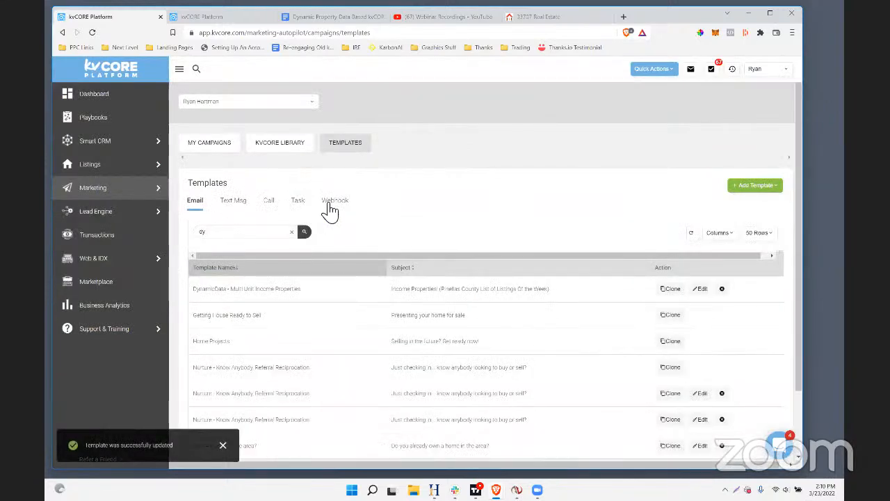
Open the squeeze page builder in this tab and display its history of past squeeze pages
scroll(374, 270, "down", 1)
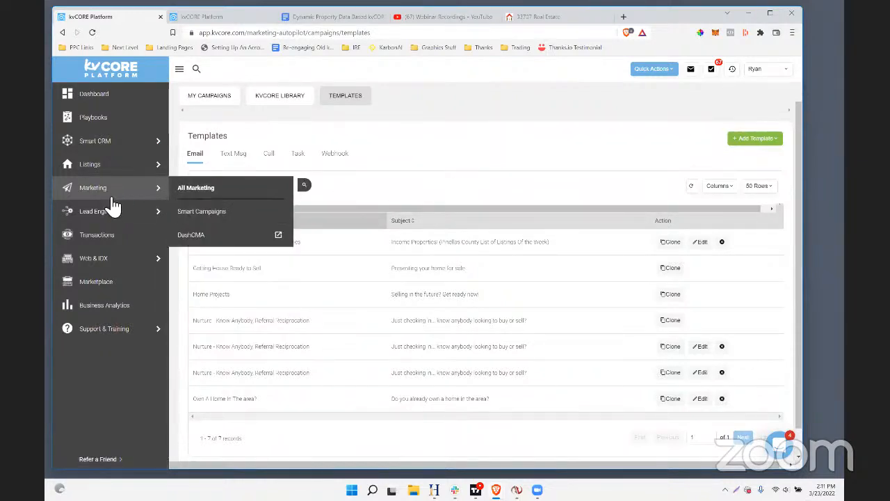
mouse_move(98, 216)
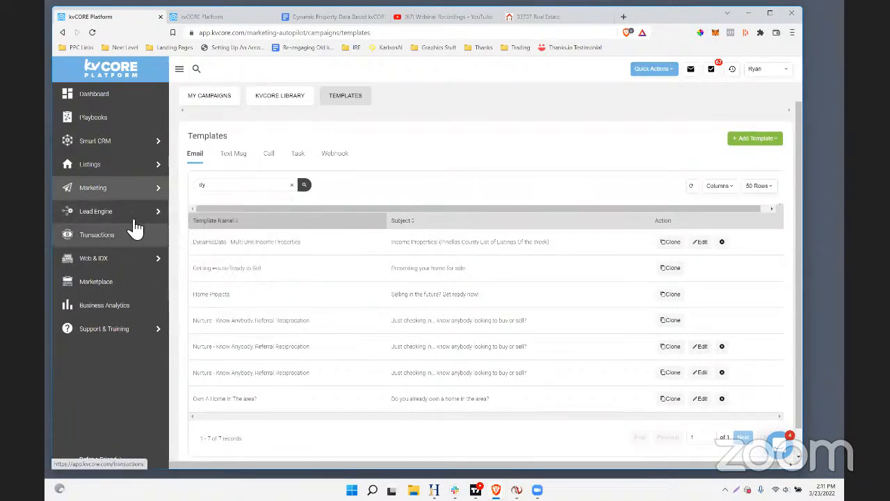
left_click(202, 260)
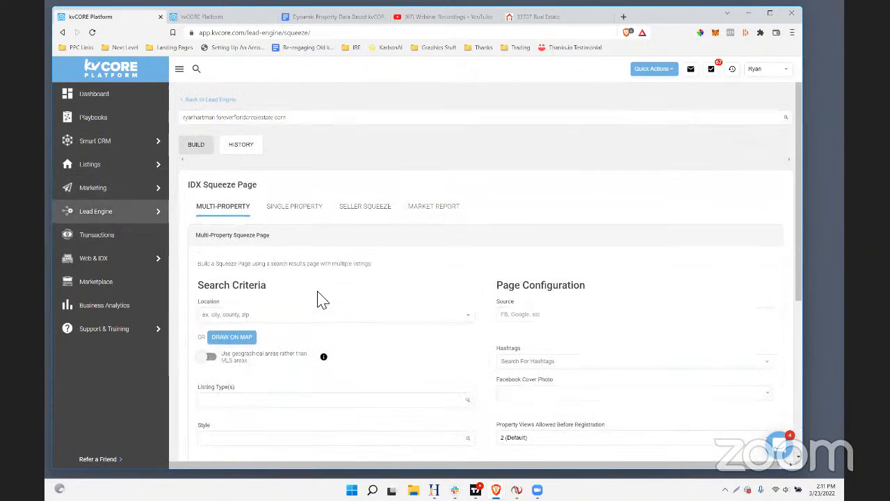
scroll(367, 265, "down", 2)
scroll(365, 263, "down", 3)
scroll(363, 262, "up", 5)
left_click(239, 151)
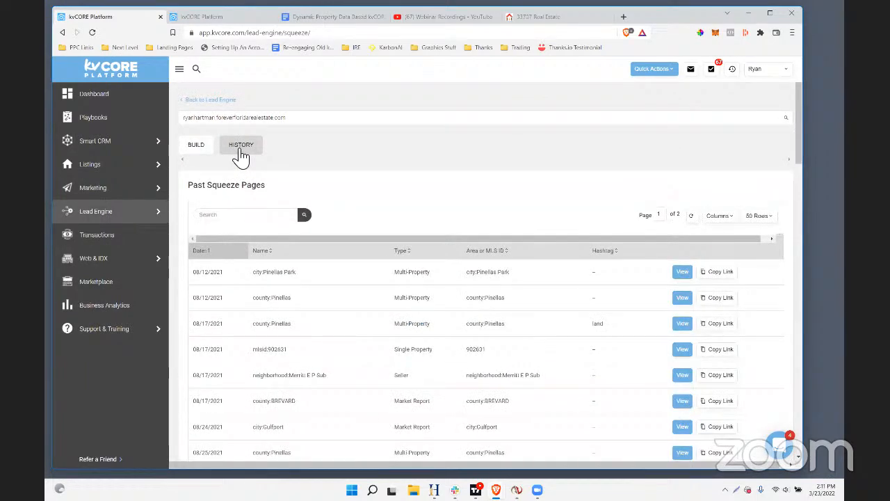
Look through the list of past squeeze pages and their names, types, areas and hashtags
scroll(513, 238, "down", 10)
scroll(511, 239, "up", 10)
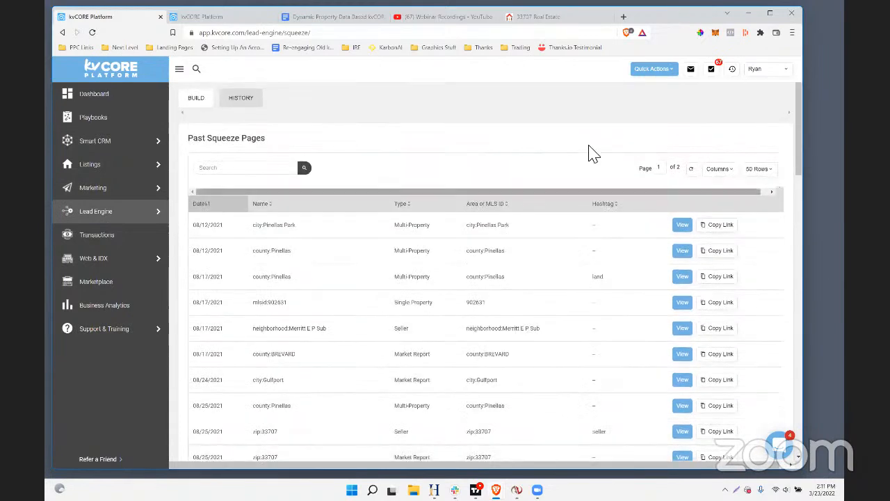
scroll(586, 252, "up", 2)
scroll(333, 267, "down", 1)
scroll(333, 267, "up", 1)
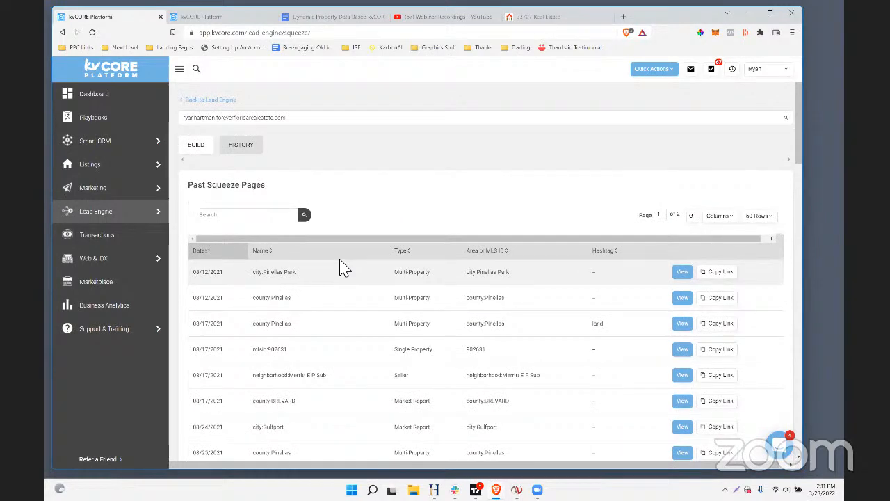
scroll(336, 281, "down", 3)
scroll(346, 285, "down", 3)
scroll(345, 284, "up", 8)
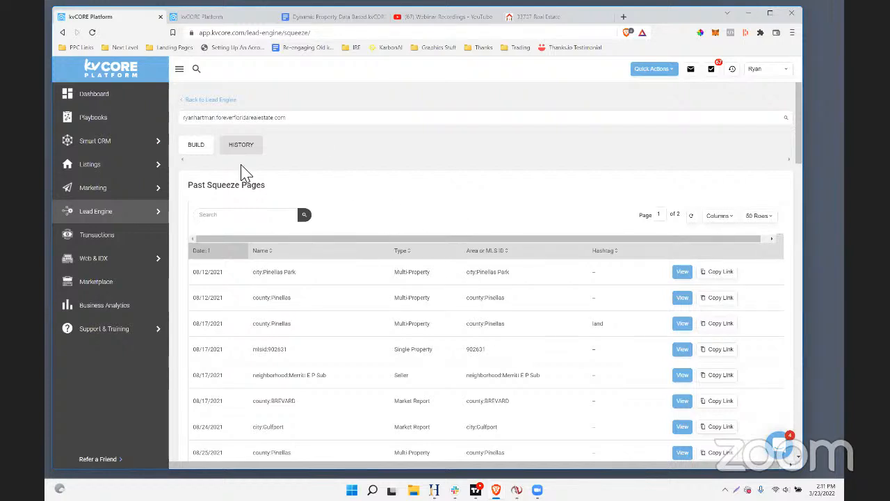
Switch to the open 33707 area page and load the Dunedin area page by replacing the area name in its URL with "Dunedin"
left_click(243, 17)
scroll(441, 218, "up", 4)
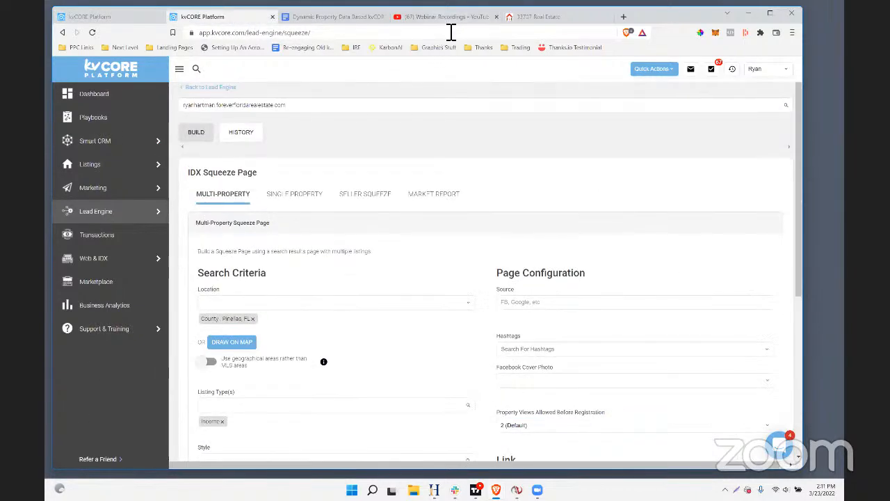
left_click(537, 18)
left_click(212, 32)
left_click(386, 32)
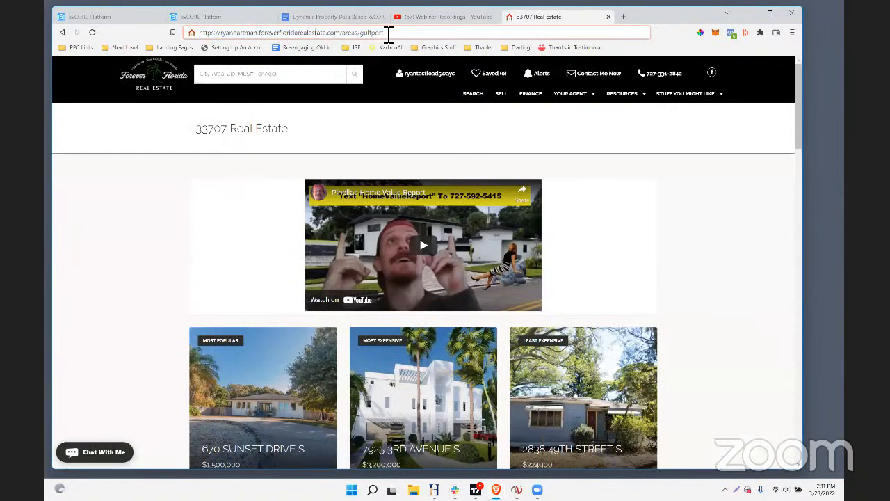
double_click(366, 33)
type("Dunedin")
key("Return")
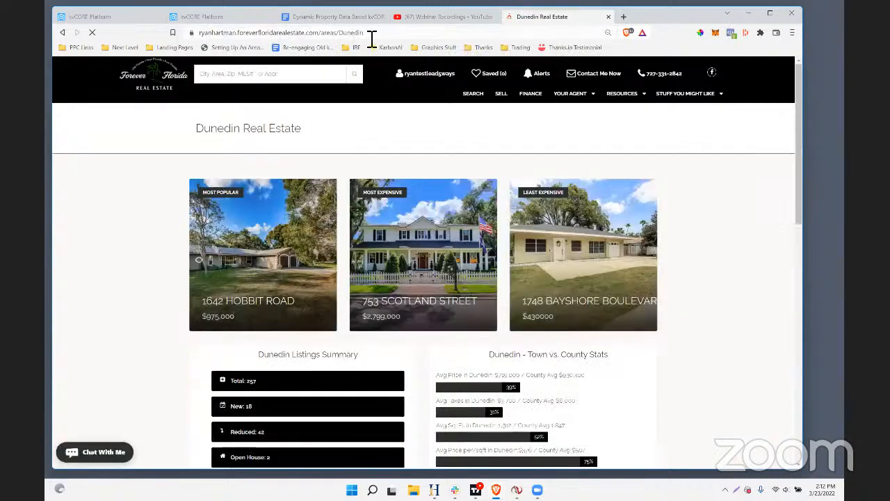
Copy the full URL of the Dunedin area page
right_click(366, 33)
left_click(413, 88)
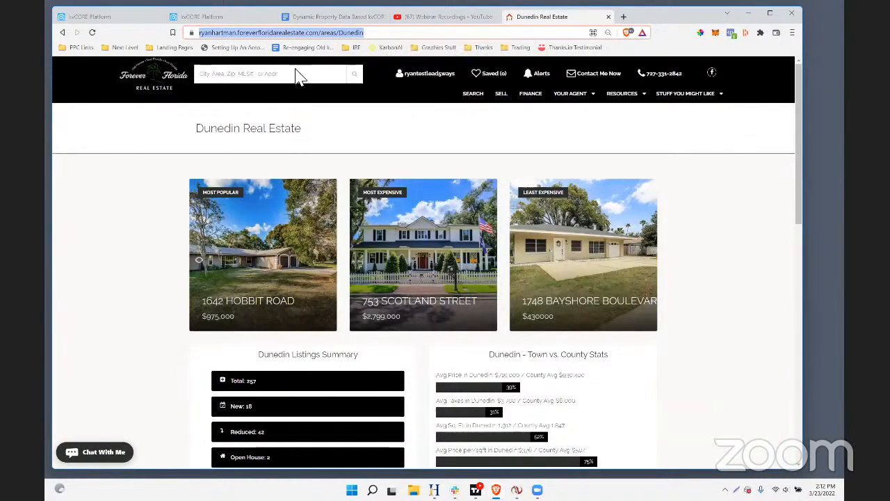
right_click(248, 33)
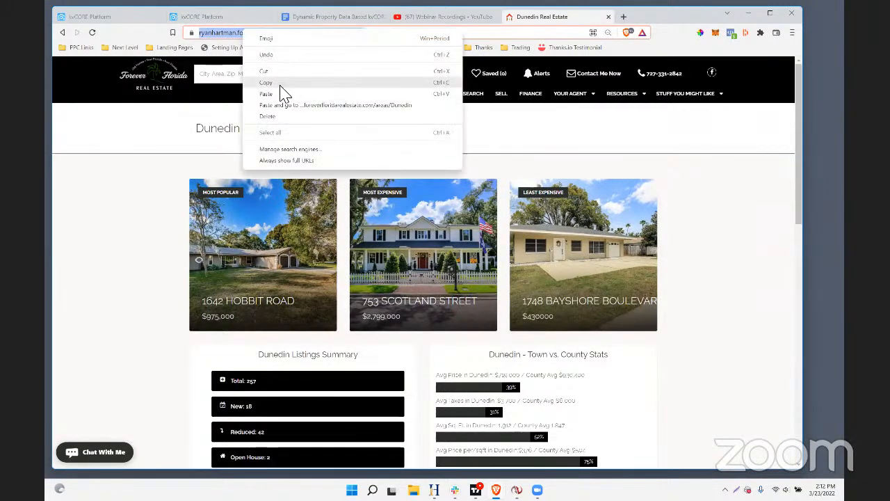
left_click(281, 90)
Open the smart campaign templates in kvCORE and start a new email template
left_click(201, 16)
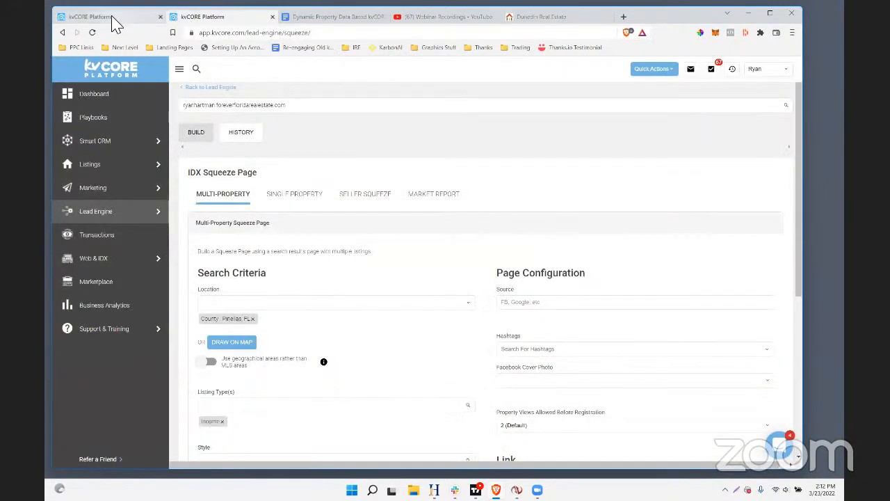
left_click(115, 16)
mouse_move(104, 196)
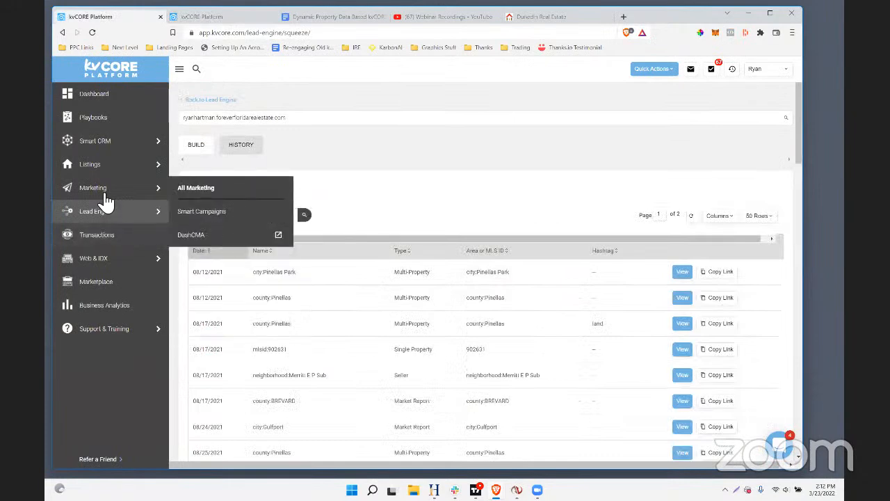
left_click(214, 213)
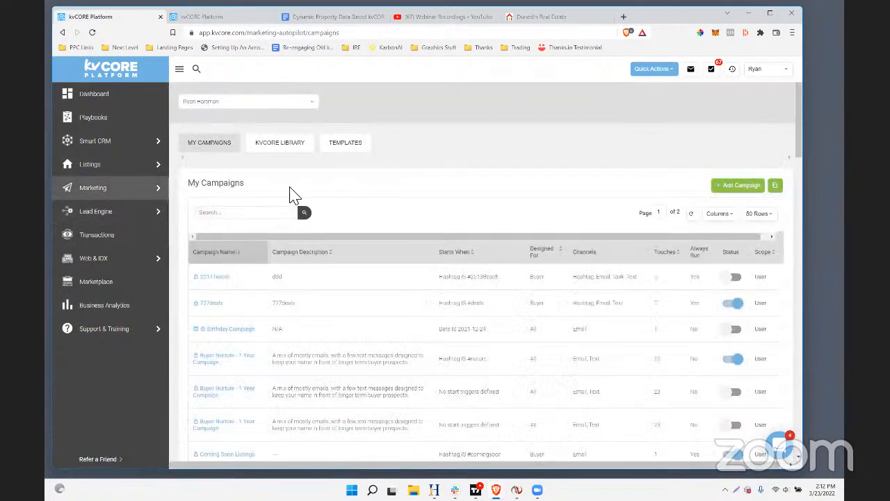
left_click(356, 148)
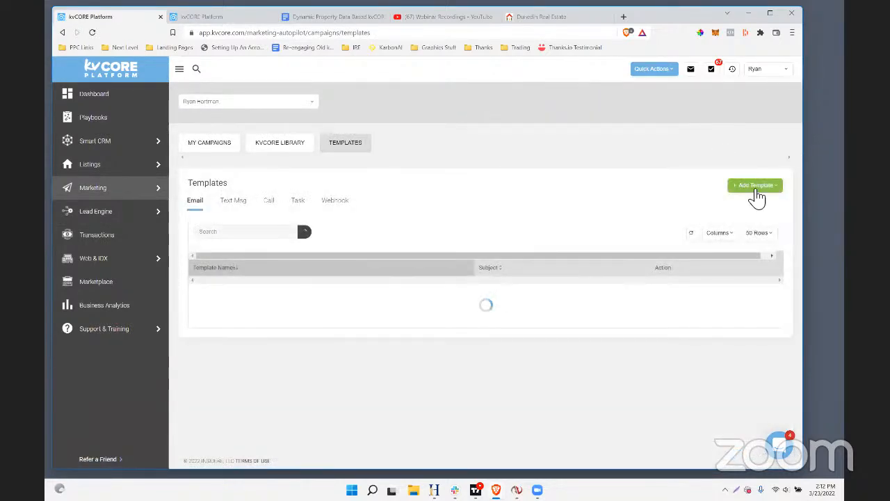
left_click(752, 187)
left_click(752, 208)
Name the template "Dynamic Neighborhood of the Week - Dunedin"
left_click(183, 192)
type("Dynamic")
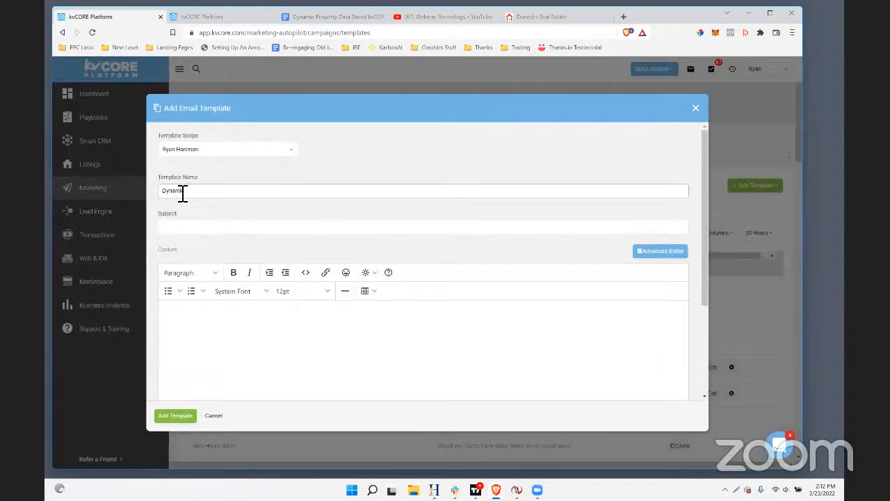
left_click_drag(200, 176, 159, 180)
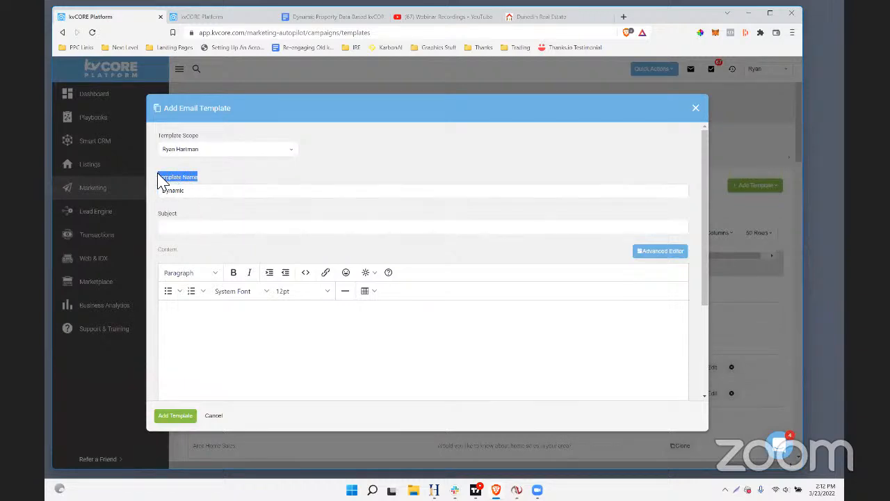
left_click(216, 196)
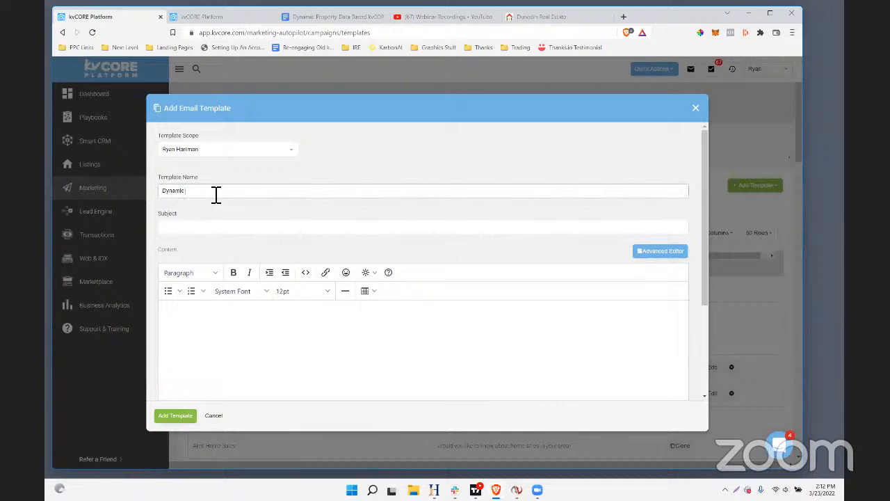
type("-")
type(" Neighborho")
type("od of the Week")
Set the email subject to "Pinellas Neighborhood Of The Week - Dunedin"
left_click(198, 224)
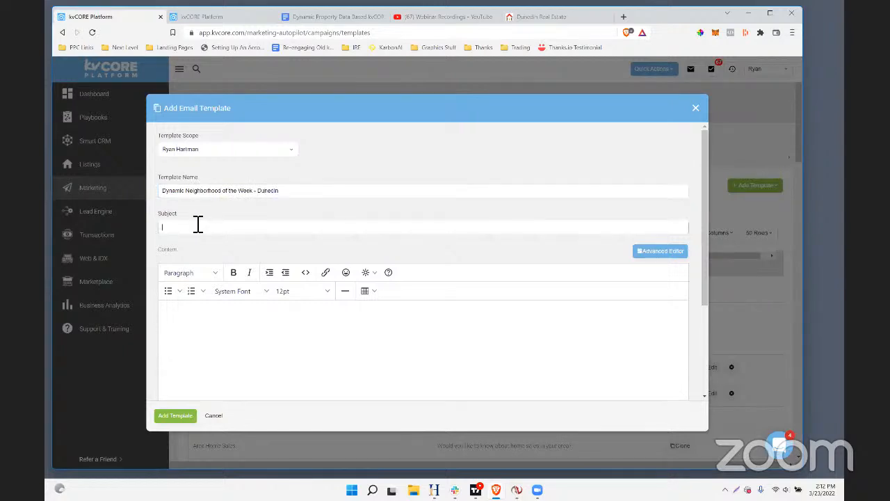
type("Pinellas")
type("Neighborhood Of The Week - Dune")
Begin the email body with "This week's Pinellas "Neighborhood Of The Week" is Dunedin."
left_click(262, 325)
type("Today")
key("BackSpace")
key("BackSpace")
key("BackSpace")
key("BackSpace")
key("BackSpace")
type("This week's Pinellas ")
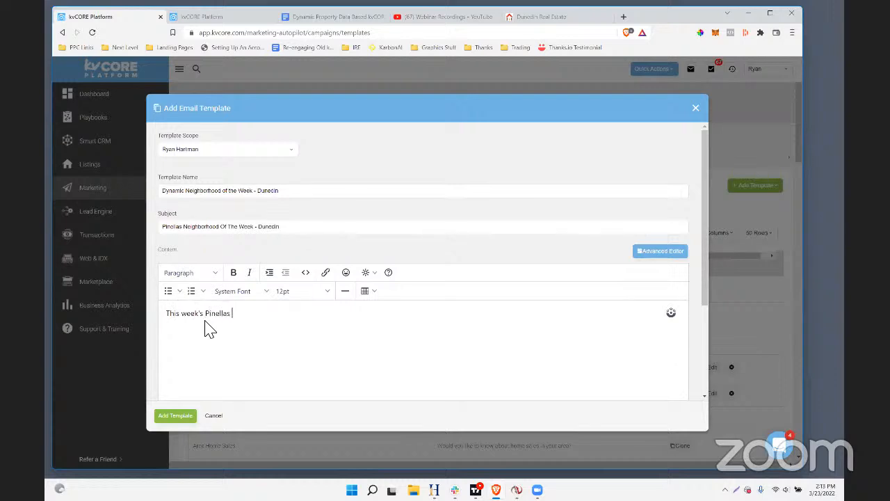
type("\"Neirt")
type("ghborhood Of")
type(" The Week ")
type("\" is d")
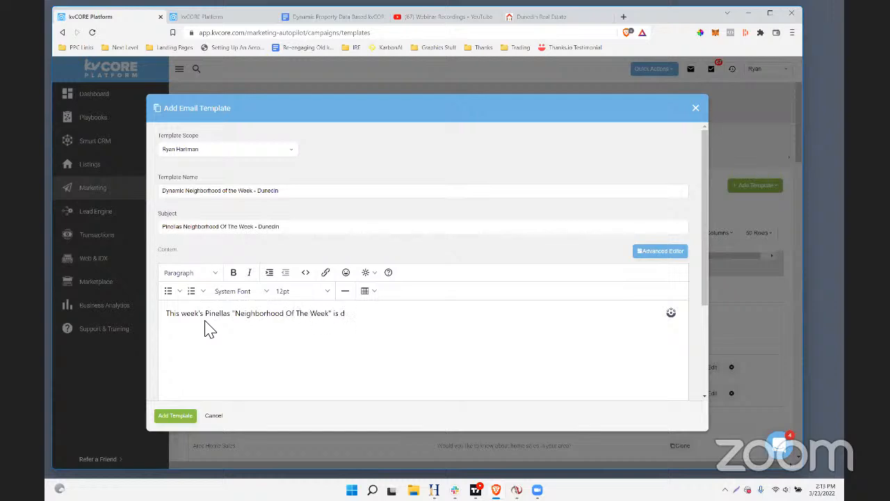
key("BackSpace")
type("Dunedin.")
Insert the greeting "HI" with the lead's first name merge field and a comma on its own line above the opening sentence
left_click(165, 310)
type("Hi")
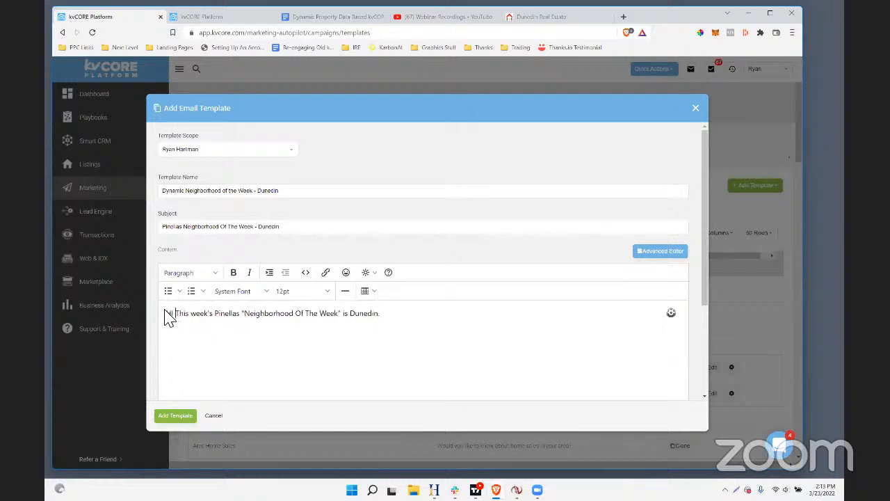
left_click(365, 275)
mouse_move(371, 290)
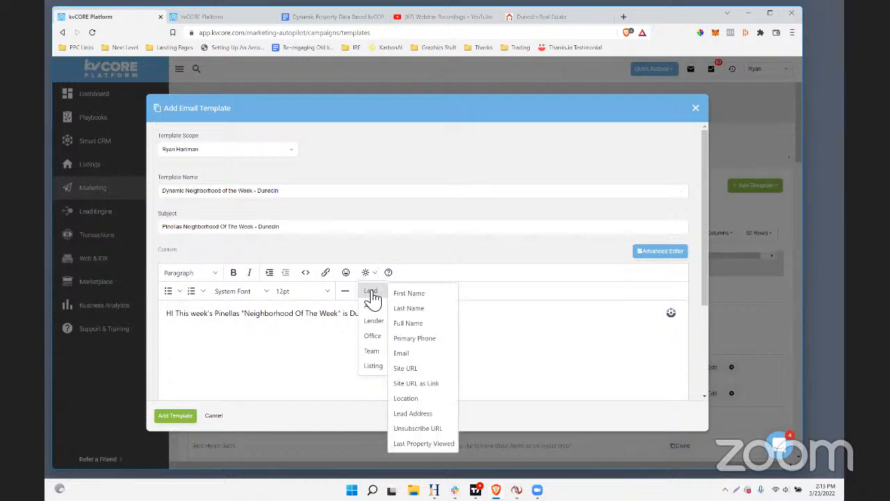
left_click(412, 291)
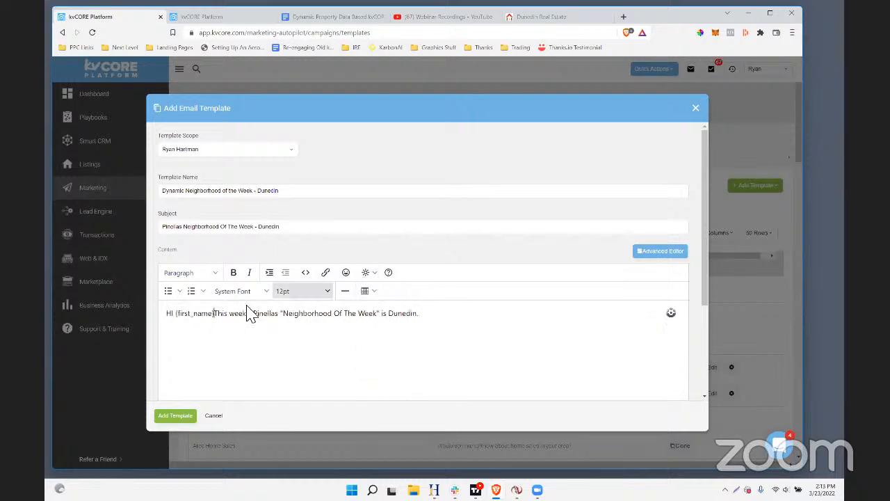
type(",")
key("Return")
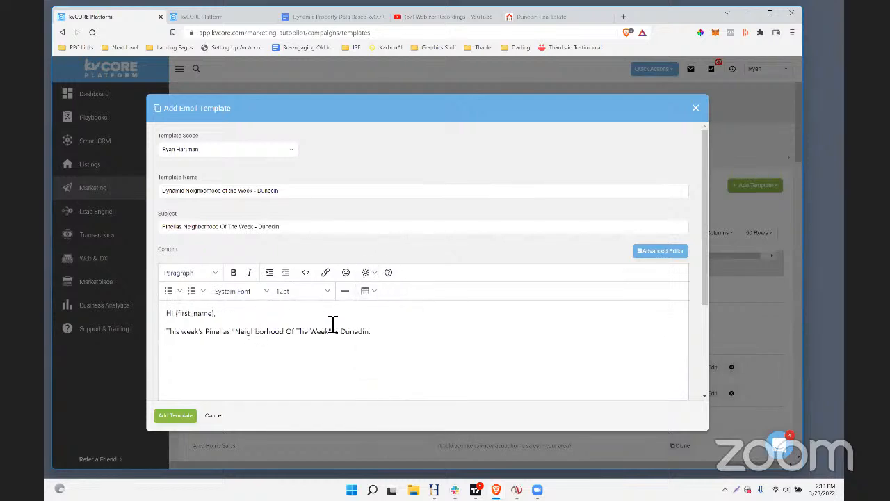
Add a paragraph below the opening sentence reading "Dunedin's a great little town with lots of fun stuff to do."
key("Return")
key("Return")
type("du")
type("Dunedin's a")
type(" great li")
type("own on the")
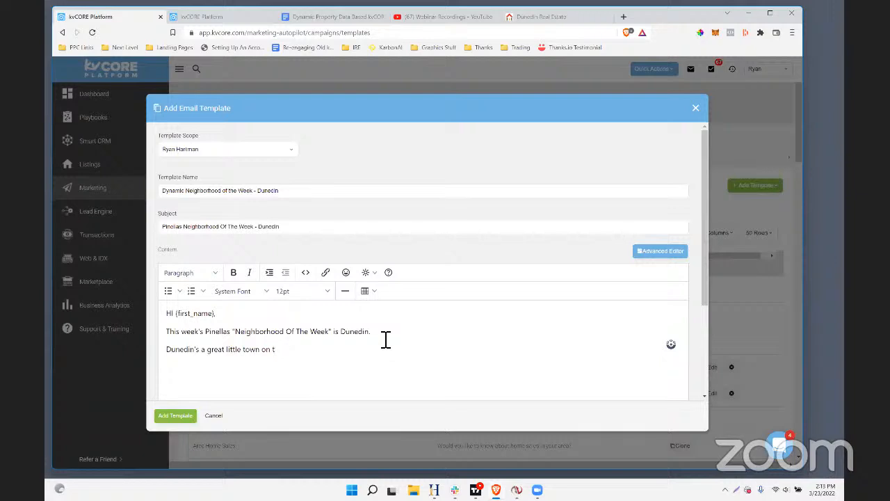
key("BackSpace")
key("BackSpace")
type("with lots of fun stuff to do.")
Add a paragraph saying to definitely check out a named friend's "House Of Beer" when you're over there
key("Return")
type("Defini")
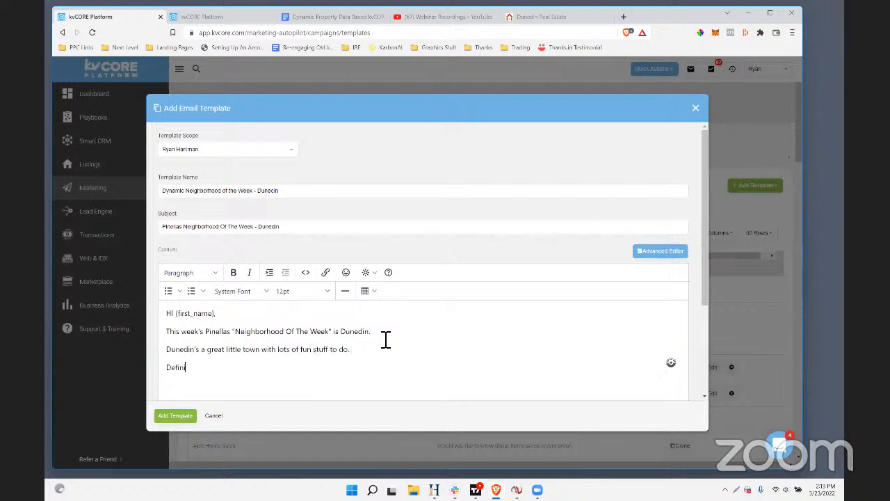
type("tely check out my friend Andy's \"House Of Ba")
type("er\" when you're")
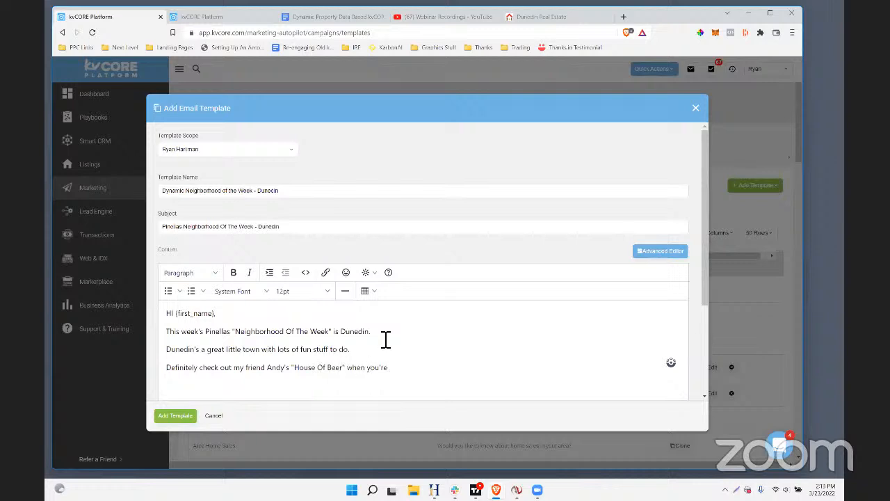
type(" over there.")
Above the last line, insert "To see a current list of all available homes in Dunedin, as well as some local neighborhood stats, click here now."
key("Return")
type("Too")
key("BackSpace")
key("BackSpace")
key("BackSpace")
key("Return")
type("To")
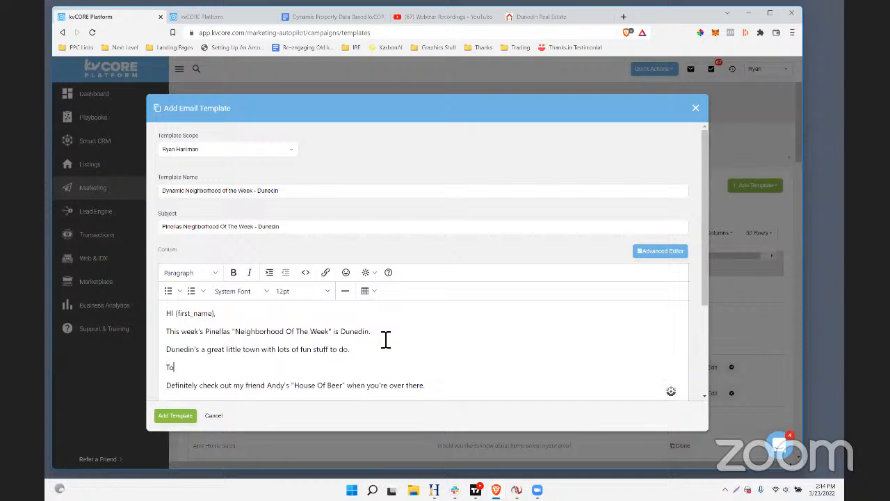
type(" see a current list of all available homes in Dunedin, as ")
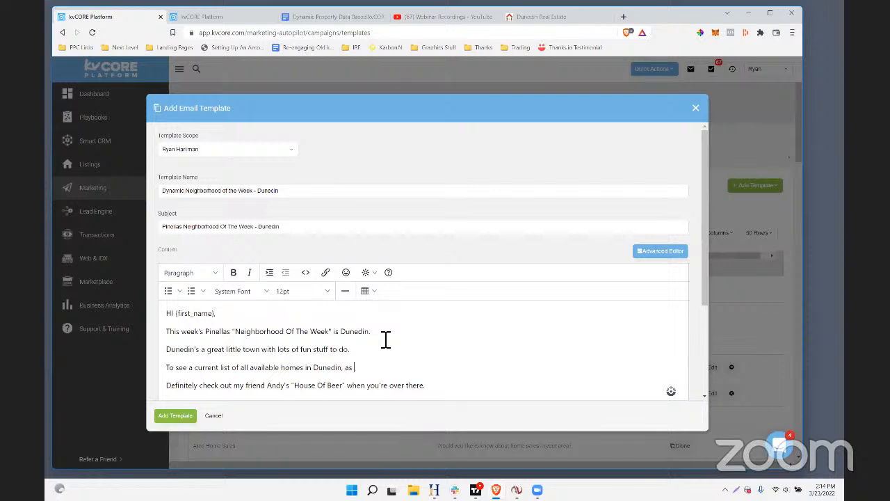
type("well as some local neighobrhood")
key("BackSpace")
key("BackSpace")
key("BackSpace")
key("BackSpace")
type("borhood stats, click here")
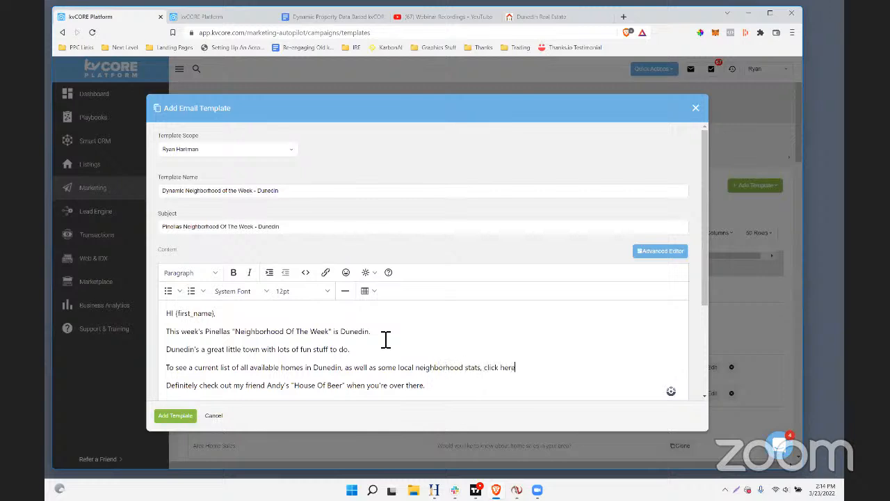
type(" now.")
Add the sentence "And if you'd like to schedule a quick tour of a few properties in Dunedin reply to this email or text me at any times."
key("Return")
type("IF yo")
key("BackSpace")
key("BackSpace")
key("BackSpace")
key("BackSpace")
key("BackSpace")
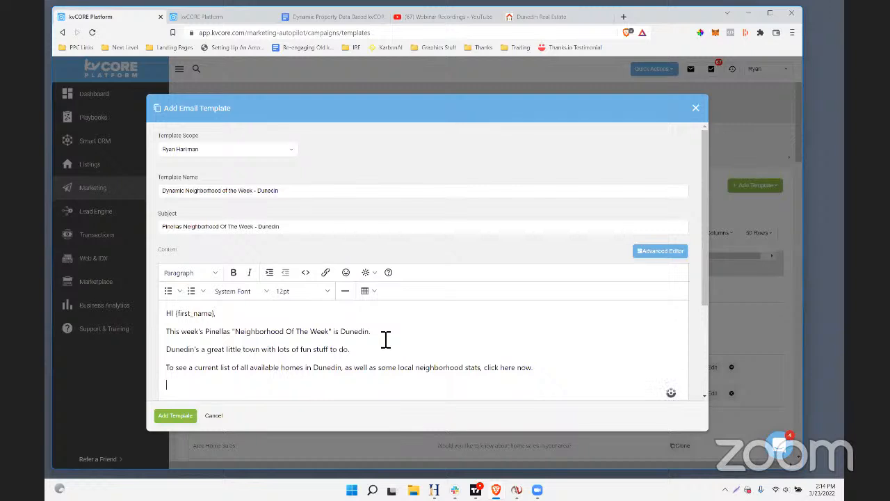
type("And if you'd like to schedule a quick ")
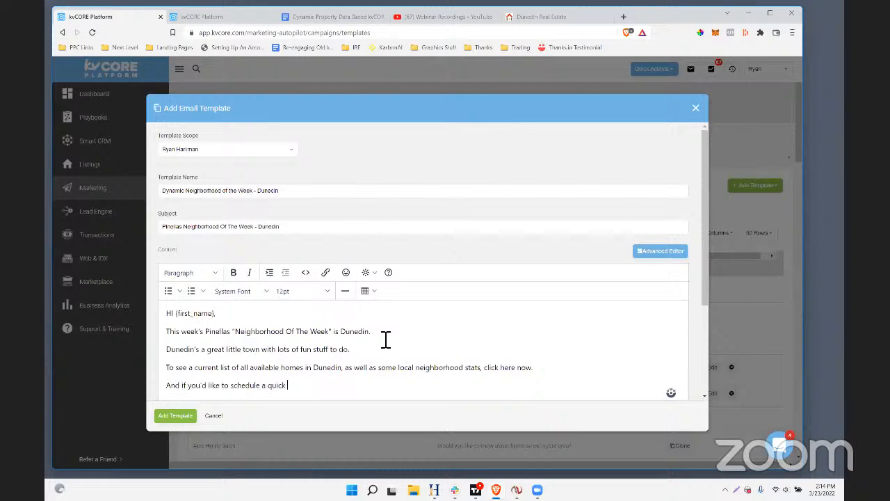
type("tour of all a")
type("ew propertie")
type("s in Dunedin")
type(" reply to this emai")
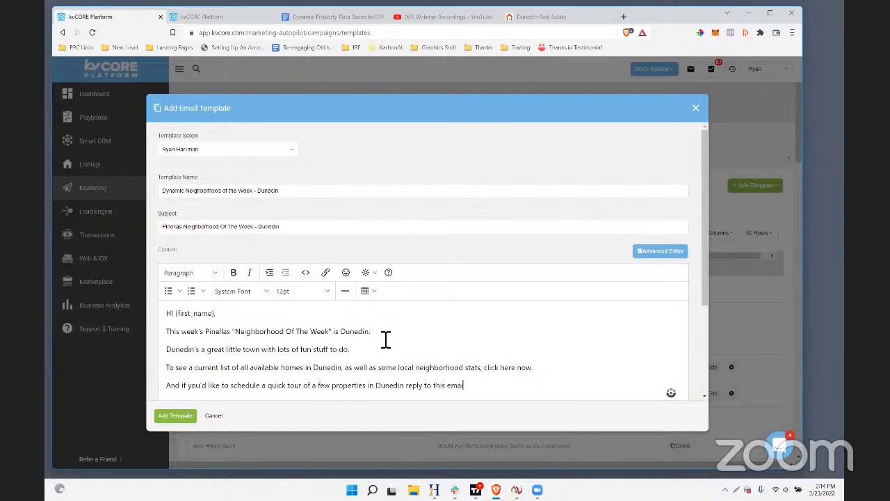
type("l or text me at any times.")
key("Return")
type("Definitely check out my friend Andy's \"House Of Beer\" when you're over there.")
scroll(386, 339, "down", 3)
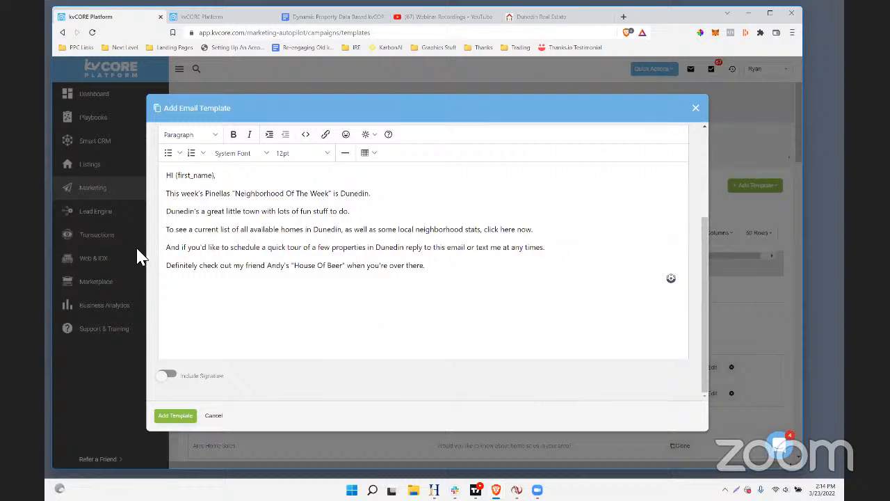
Hyperlink the words "click here now." to the copied Dunedin area page URL
left_click_drag(176, 195, 301, 200)
left_click(311, 213)
left_click_drag(350, 211, 483, 230)
left_click(201, 233)
left_click(532, 229)
left_click(325, 134)
key("ctrl+v")
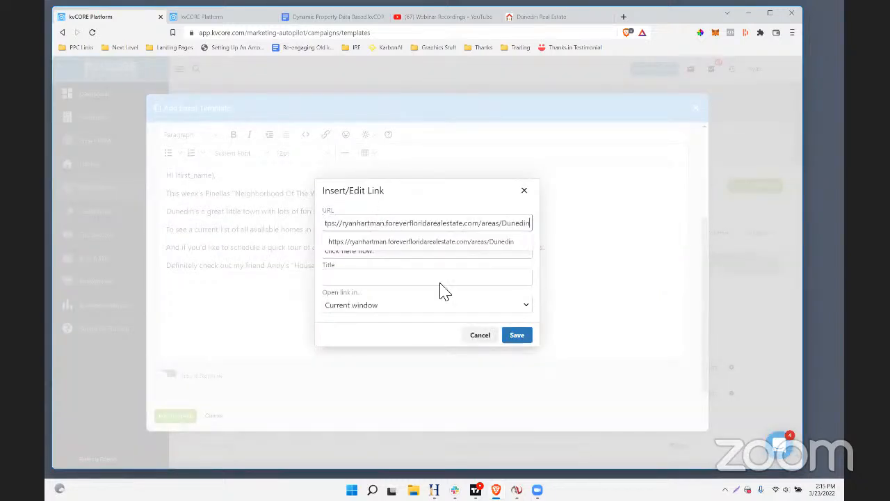
left_click(516, 334)
Correct the ending of the quick tour sentence to "at any time."
left_click(269, 265)
left_click_drag(169, 248, 551, 248)
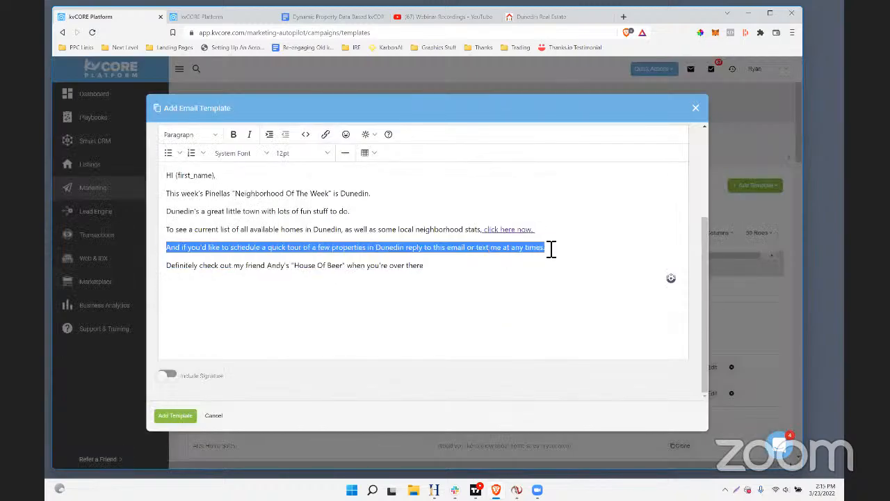
left_click(523, 271)
left_click(550, 255)
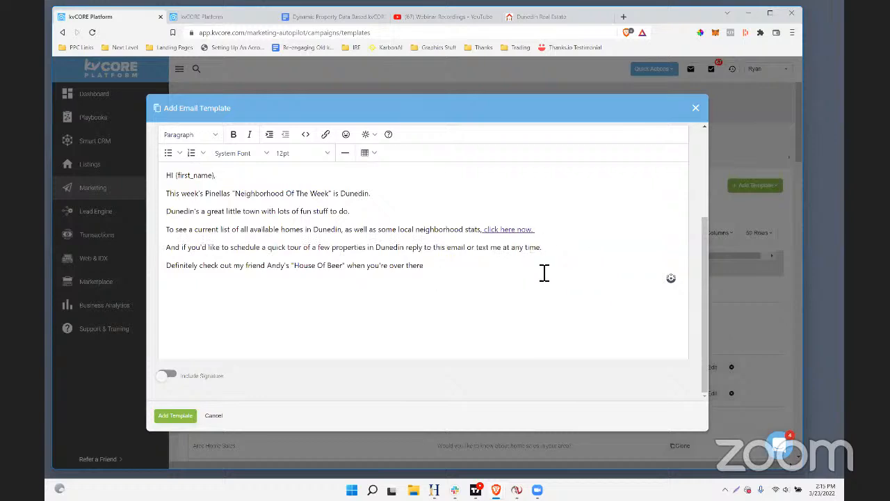
Add a sign-off with the sender's first name above the House Of Beer line and start that line with "P.S."
left_click(167, 271)
key("Return")
type("T")
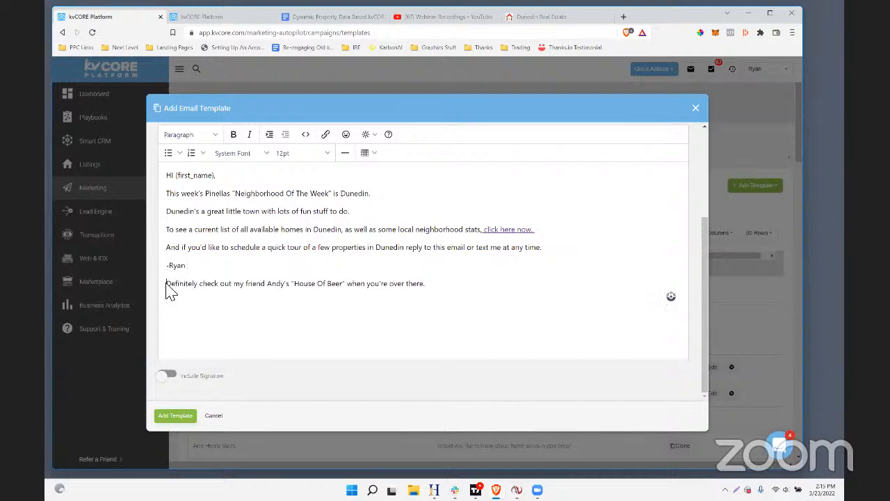
left_click(166, 283)
type("P.S.")
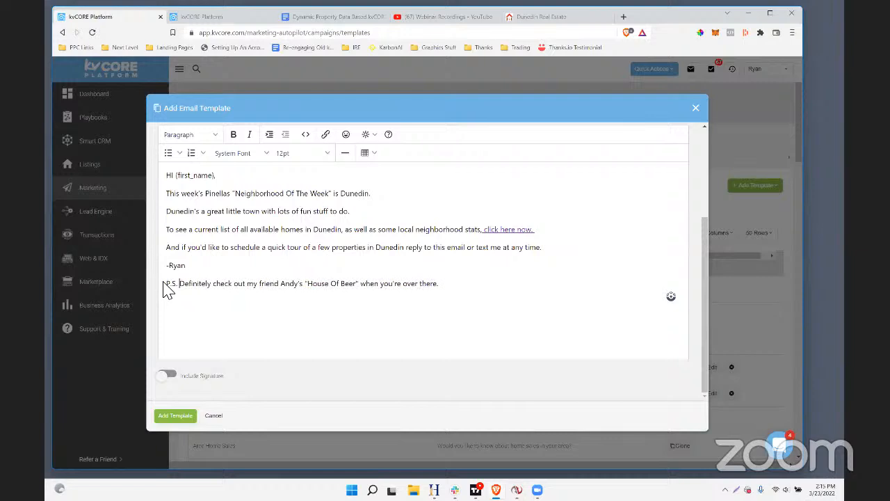
Replace the ending of the P.S. line with "if you're ever down there. Just tell him large marge sent you."
left_click_drag(360, 283, 519, 286)
type("of")
key("BackSpace")
type("if you're every")
key("BackSpace")
type("down there. Just tell him large marge sent you.")
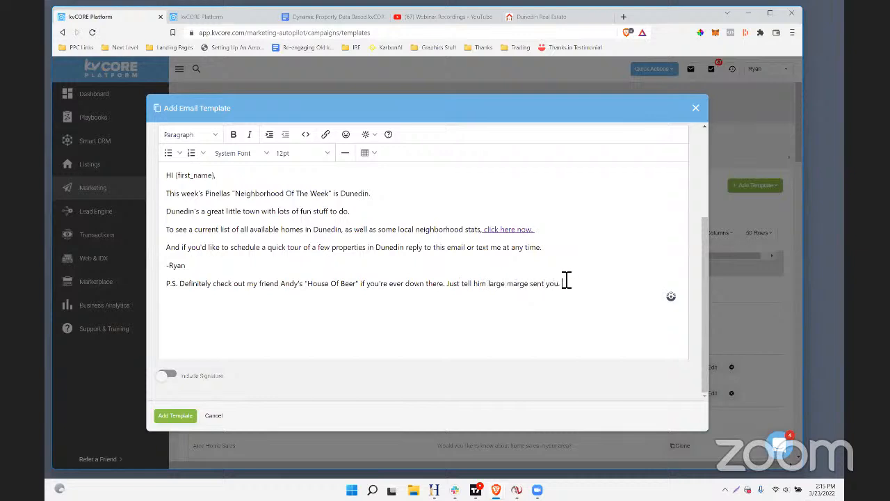
Search for "large marge youtube" in a private browser window and open the Pee-wee's Big Adventure Large Marge clip
left_click(451, 290, "shift")
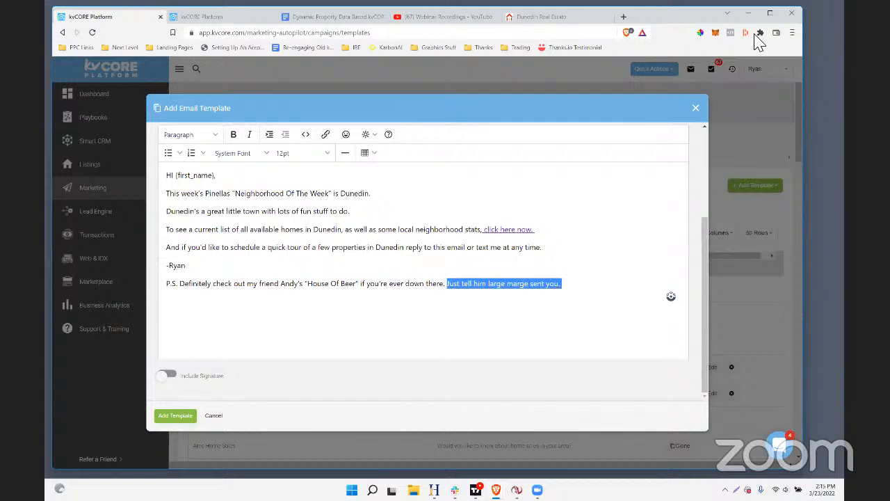
left_click(792, 33)
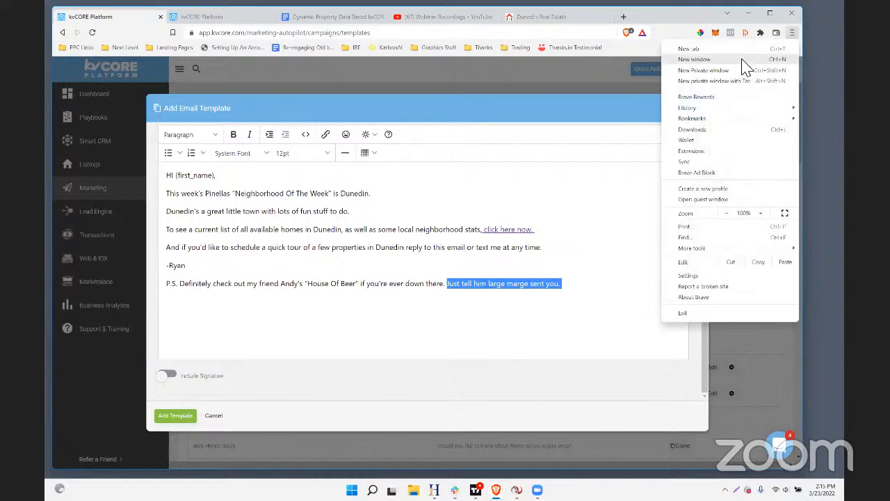
left_click(707, 71)
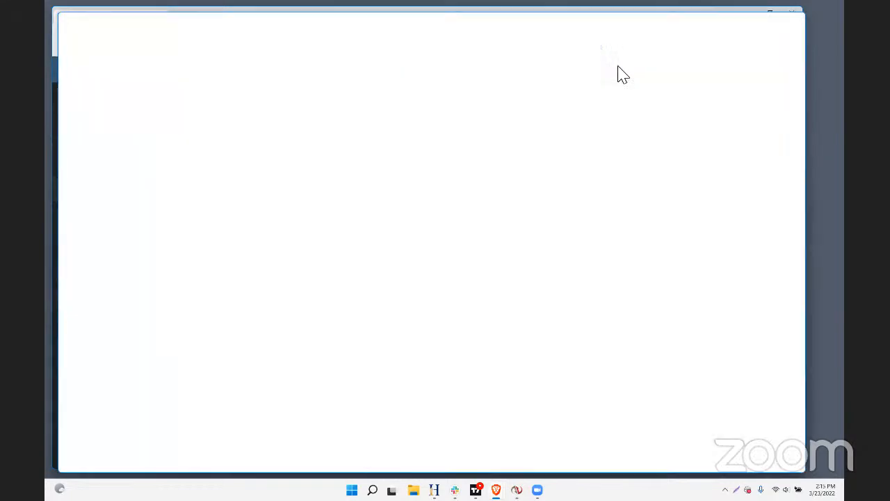
type("large mar")
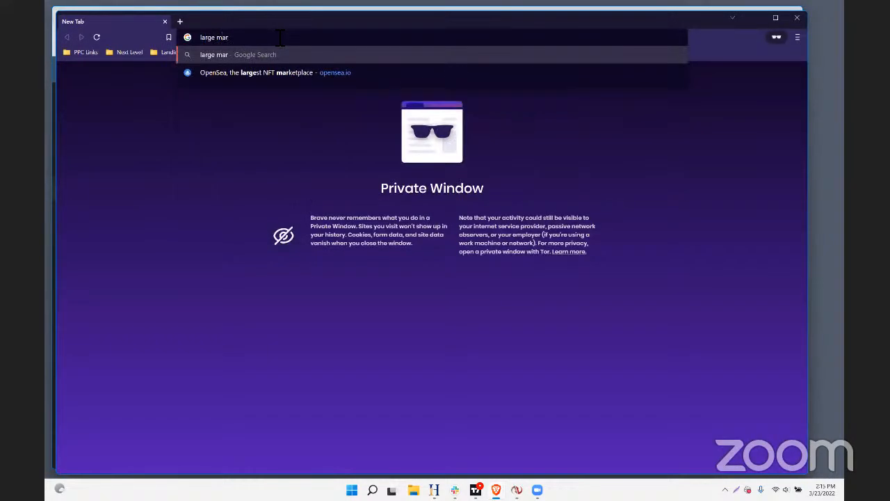
type("ge youtube")
key("Return")
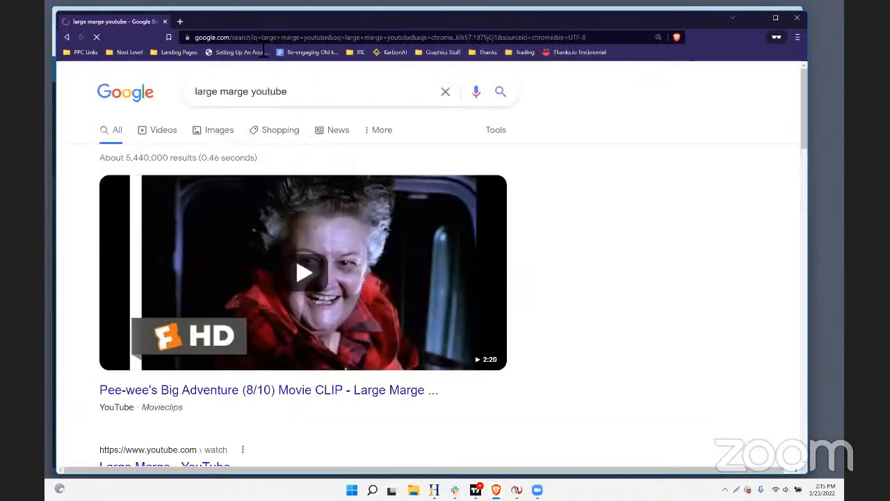
left_click(319, 281)
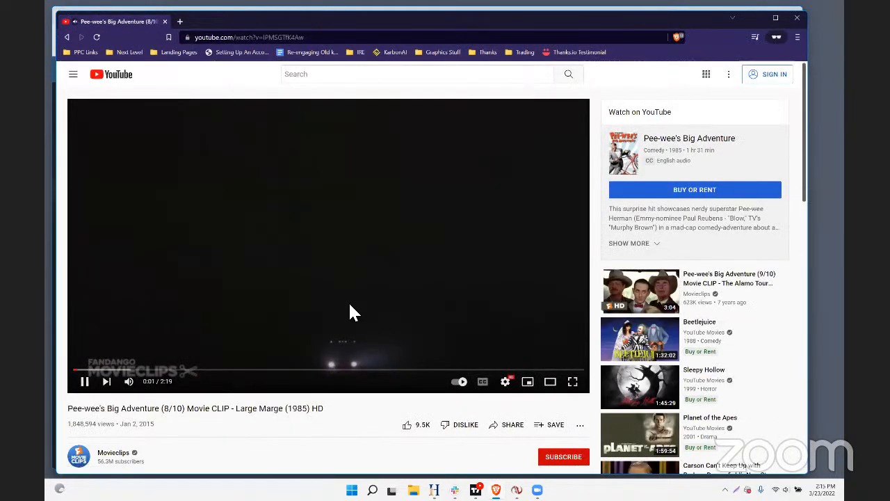
Skip through the clip to the Large Marge face scene just after 1:14 and pause it there
left_click(267, 373)
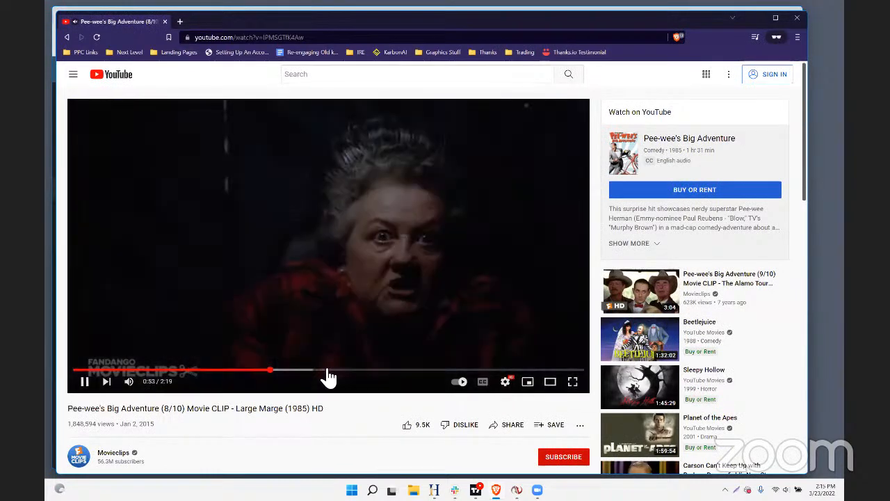
left_click(357, 376)
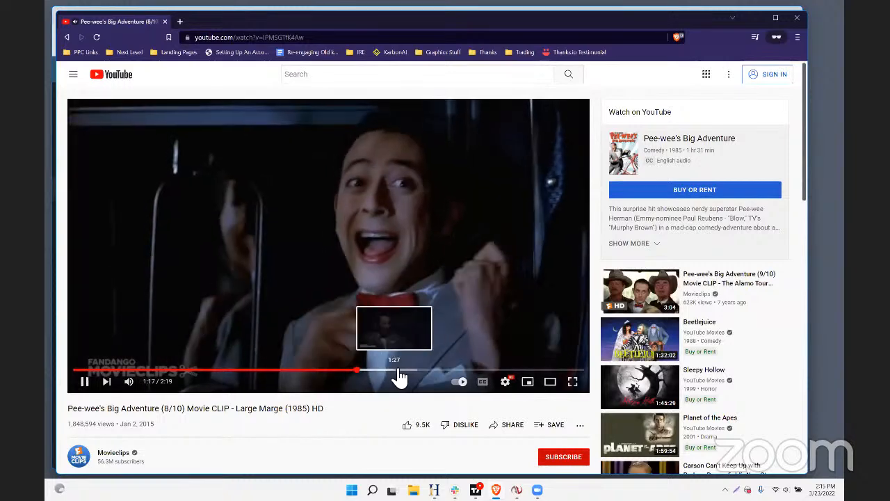
left_click(358, 376)
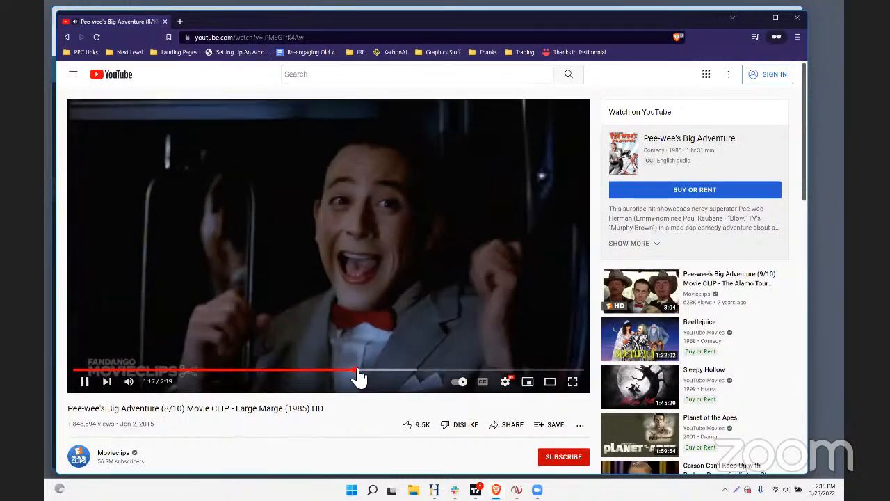
left_click(334, 376)
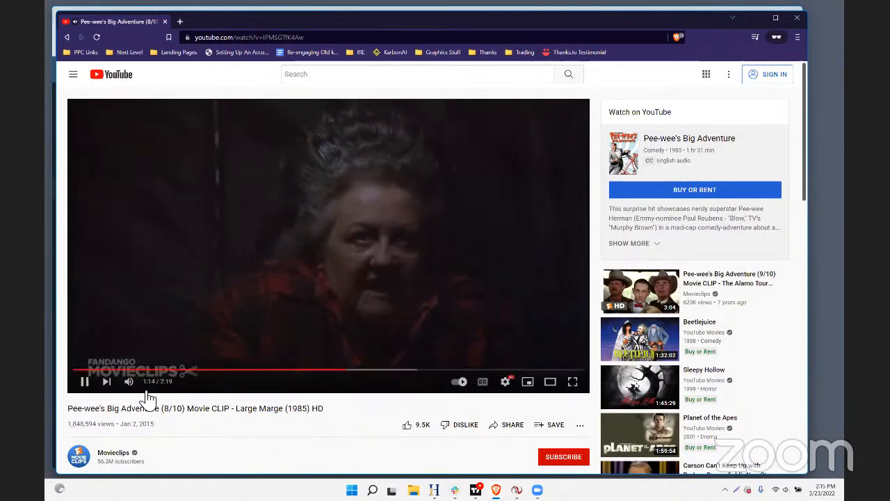
left_click(84, 383)
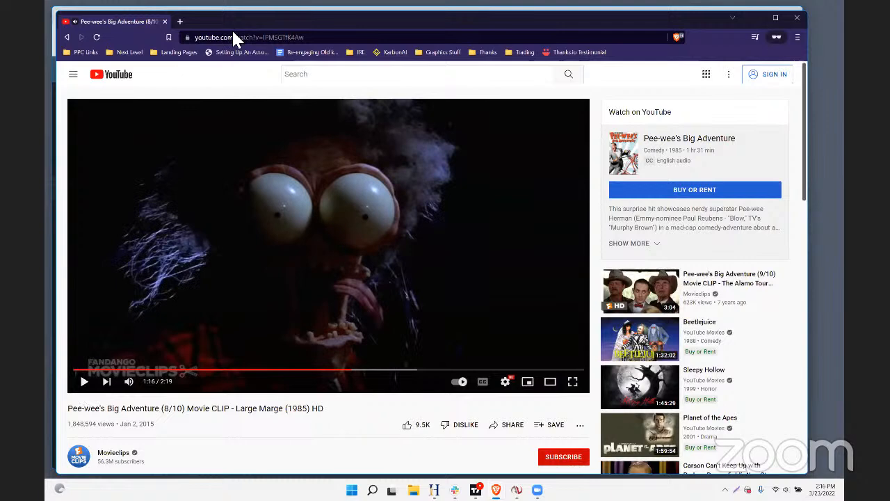
Return to the Dunedin email template in kvCORE and make the "P.S." at the start of the last line bold
key("alt+Tab")
left_click(471, 312)
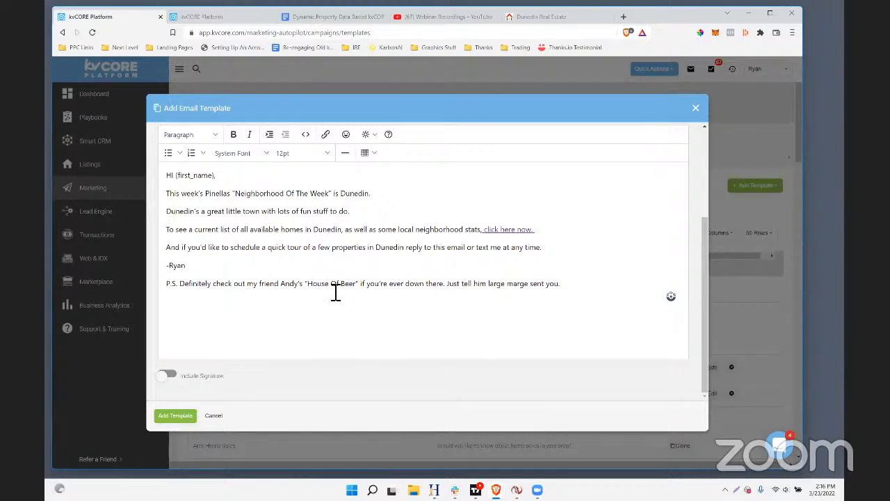
double_click(172, 289)
left_click(230, 134)
left_click(229, 252)
Review the Dunedin Neighborhood of the Week email and save it as a new template
scroll(331, 346, "up", 3)
scroll(333, 344, "down", 3)
scroll(289, 261, "up", 1)
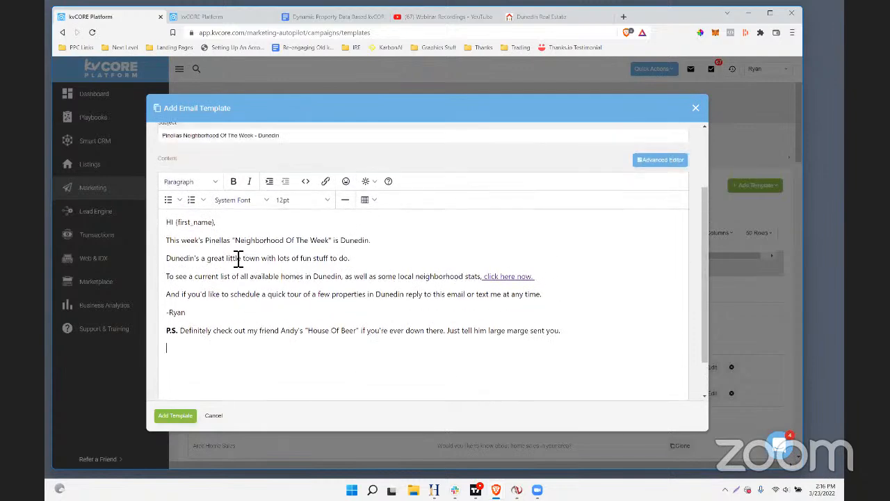
left_click_drag(169, 240, 556, 349)
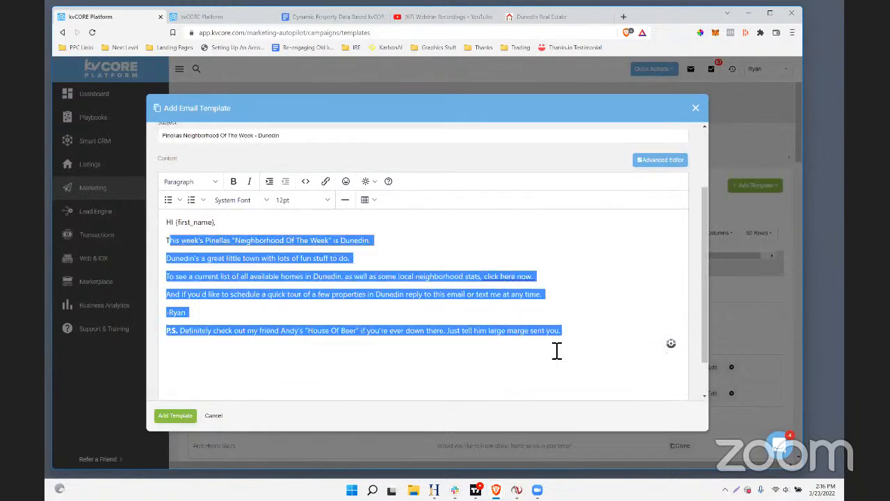
left_click(526, 363)
scroll(301, 273, "up", 3)
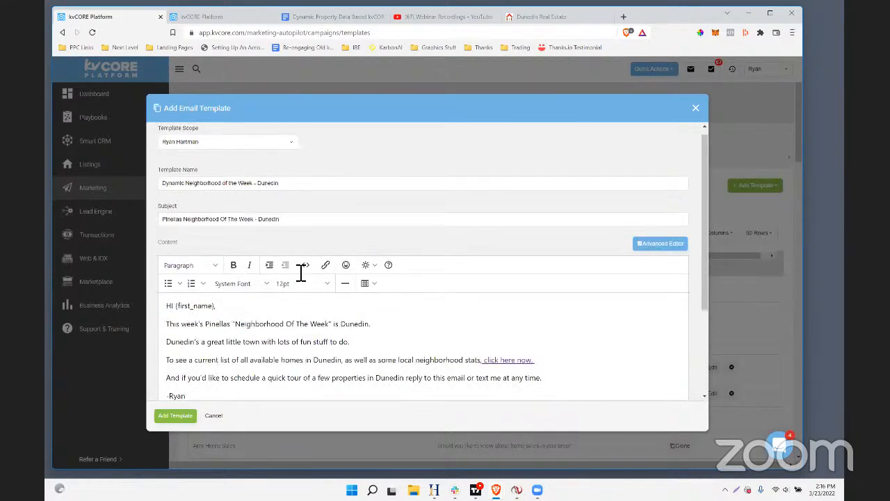
left_click(176, 416)
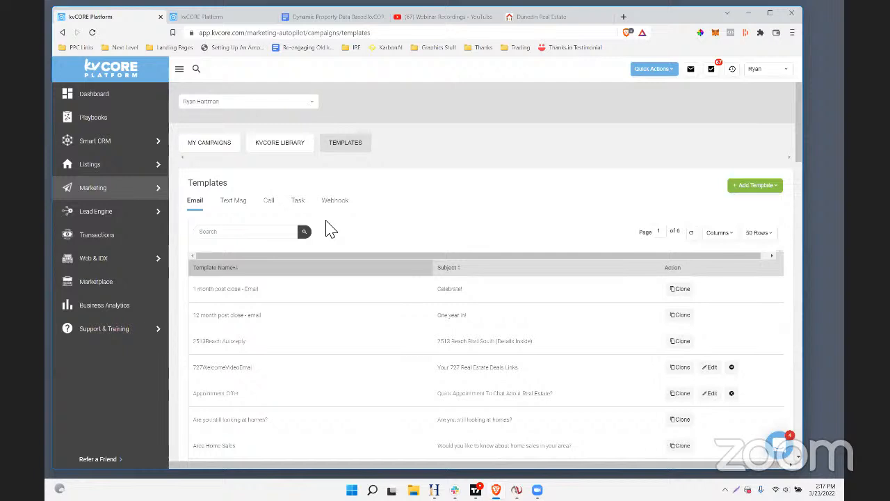
Open the active Buyer Nurture - 1 Year Campaign from the smart campaigns list
mouse_move(94, 200)
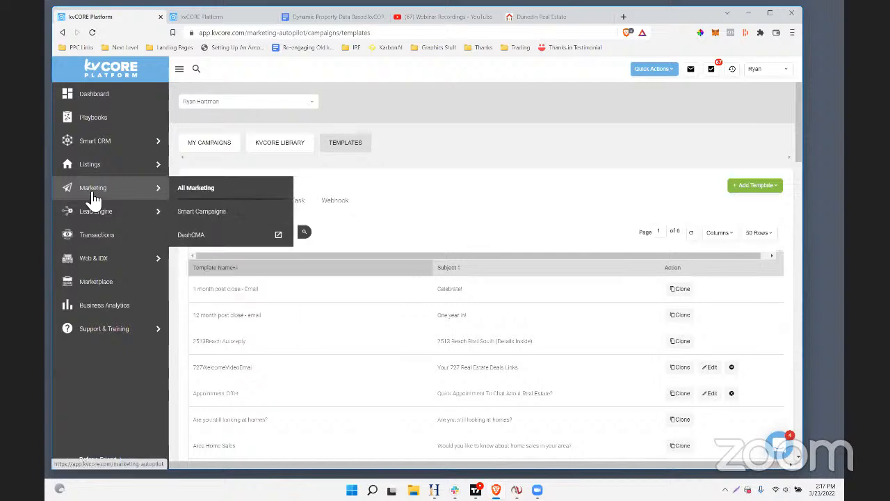
left_click(209, 215)
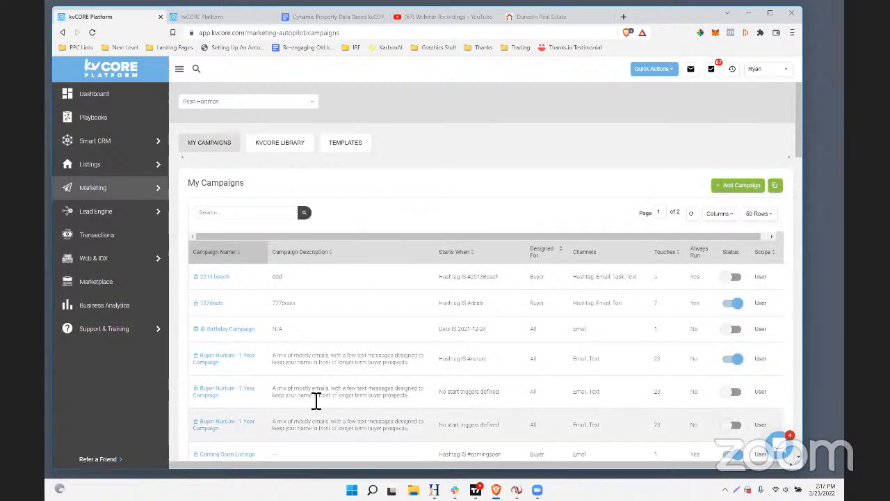
scroll(313, 327, "down", 1)
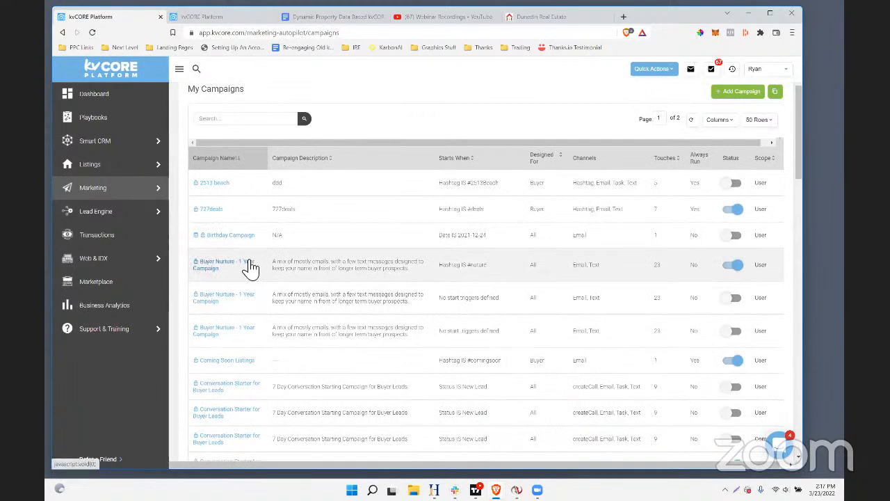
left_click(251, 266)
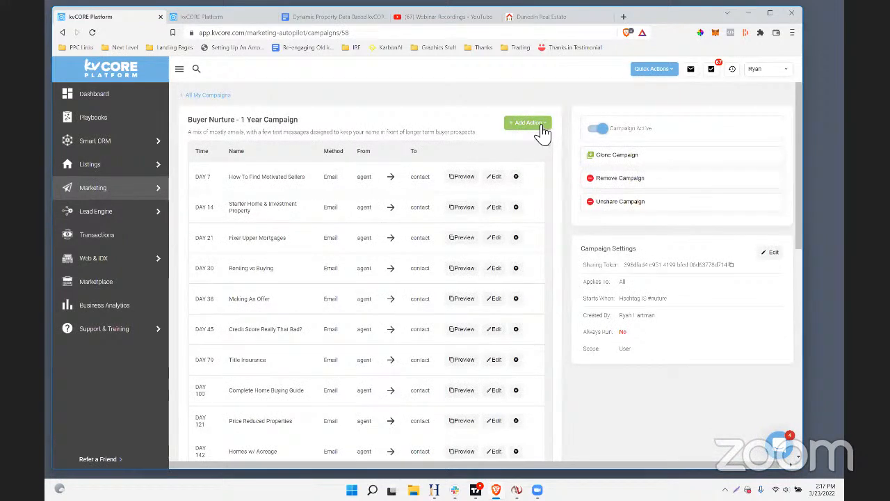
Preview the content of the day 14 Starter Home & Investment Property email and close the preview
triple_click(248, 208)
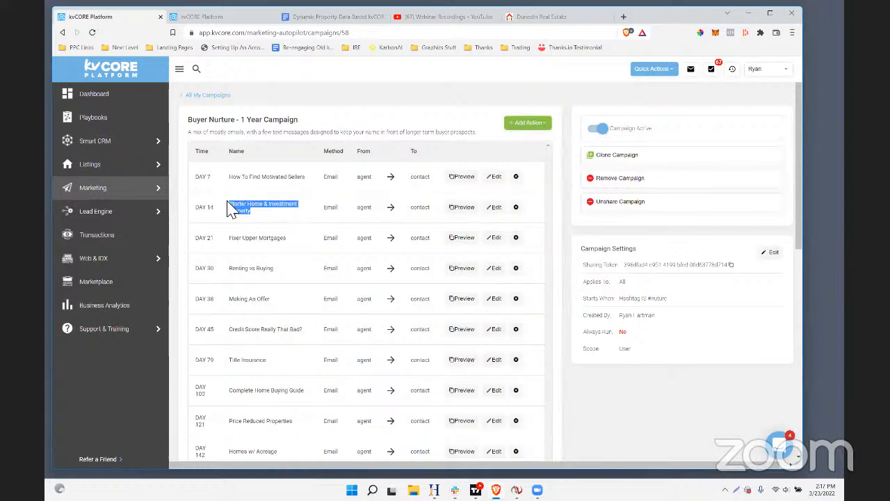
left_click(462, 207)
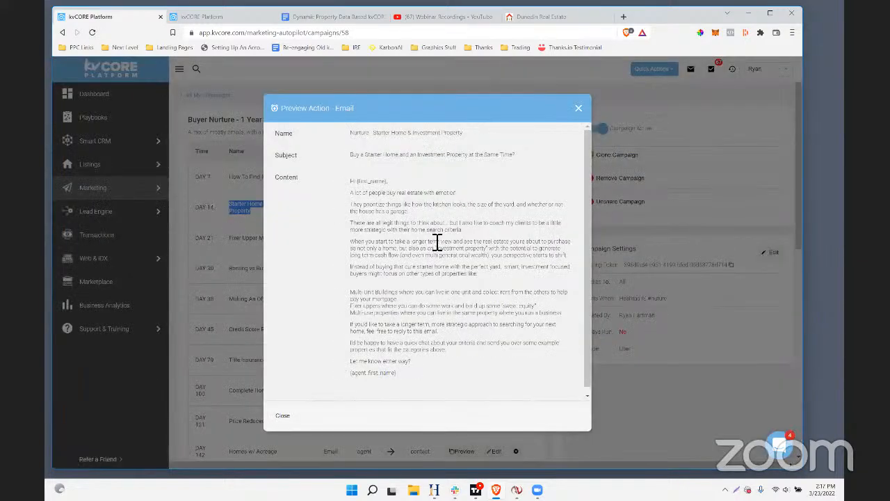
left_click_drag(420, 234, 427, 318)
left_click(399, 294)
left_click(580, 110)
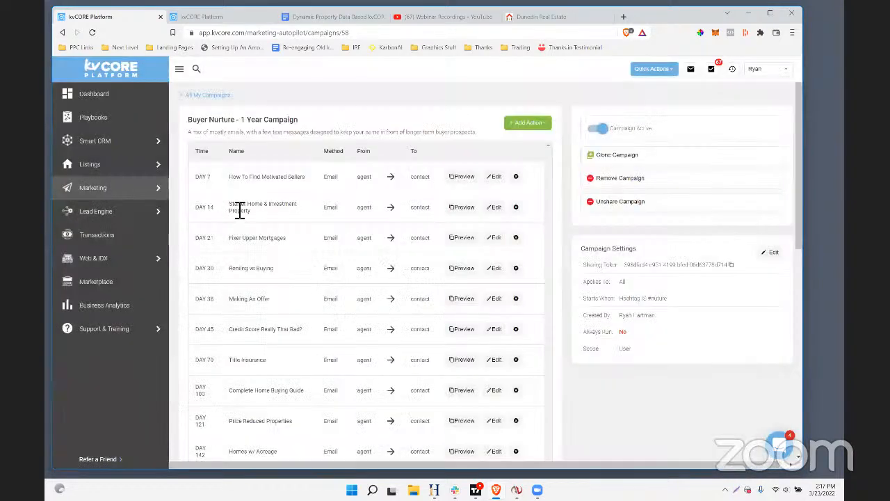
Start a new email action named "Dynamic - Income properties" using the DynamicData - Multi Unit Income Properties template
triple_click(261, 206)
left_click(536, 128)
left_click(534, 145)
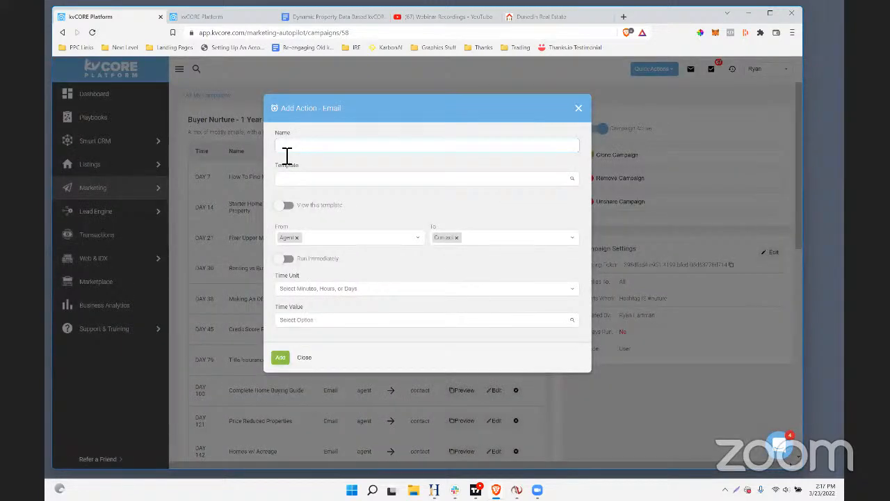
type("Dynamic - Income properties")
left_click(326, 179)
type("dynamic")
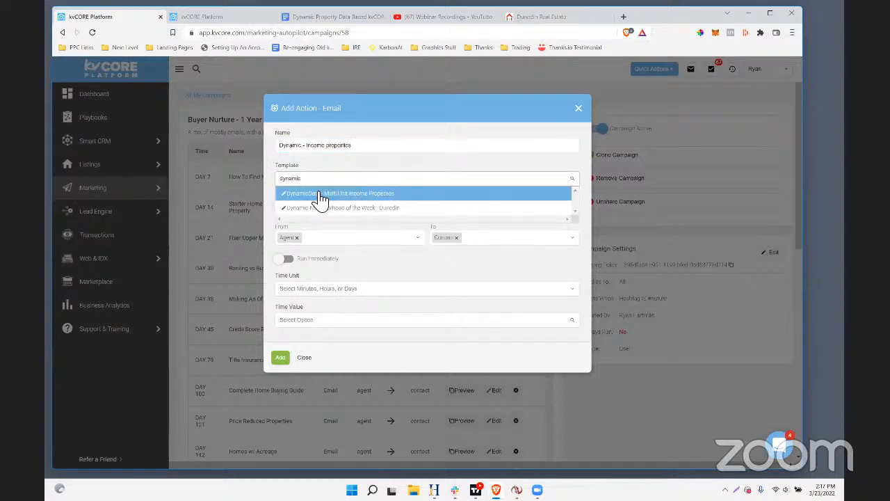
left_click(320, 196)
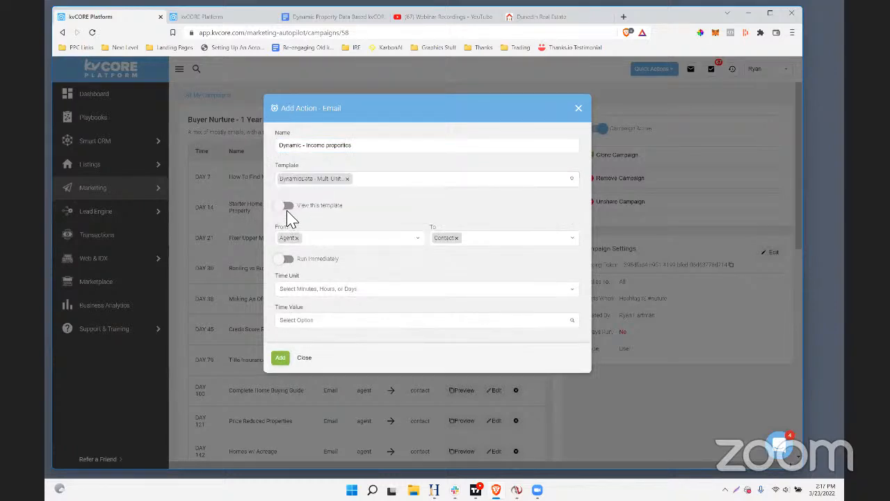
View the chosen template, schedule the email for day 16, and add the action to the campaign
left_click(288, 205)
scroll(376, 299, "down", 1)
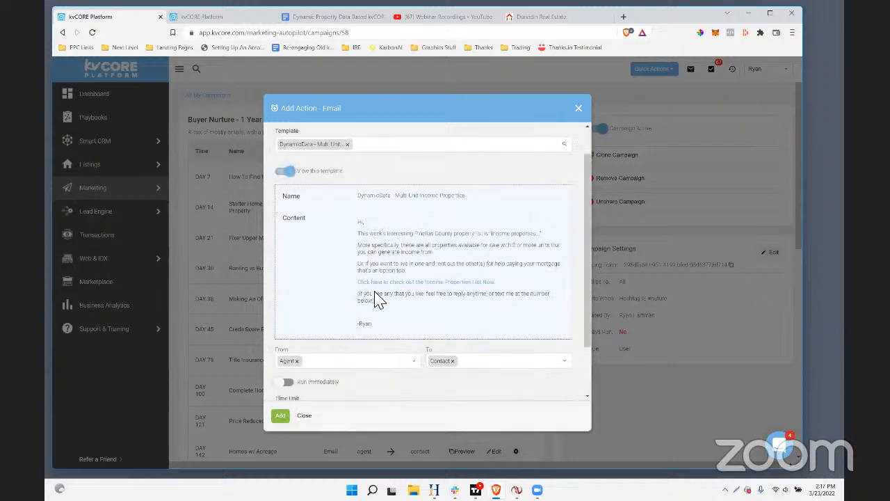
scroll(375, 299, "down", 2)
left_click(301, 349)
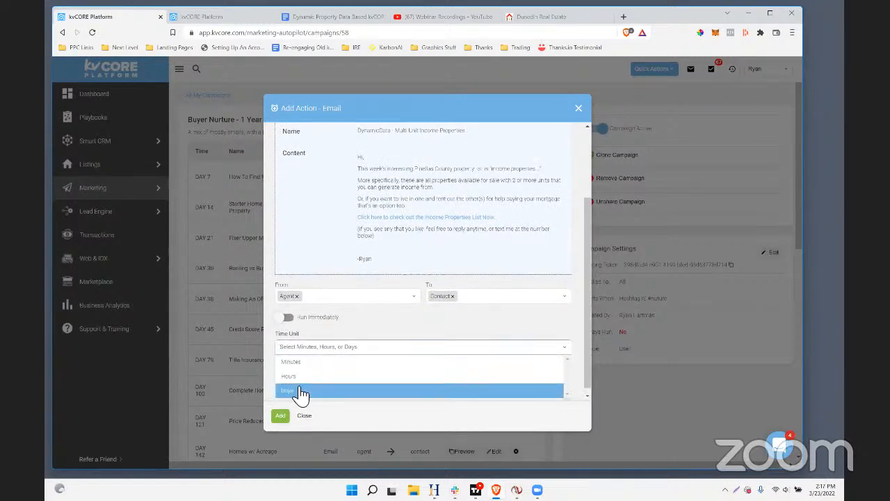
left_click(300, 392)
left_click(312, 380)
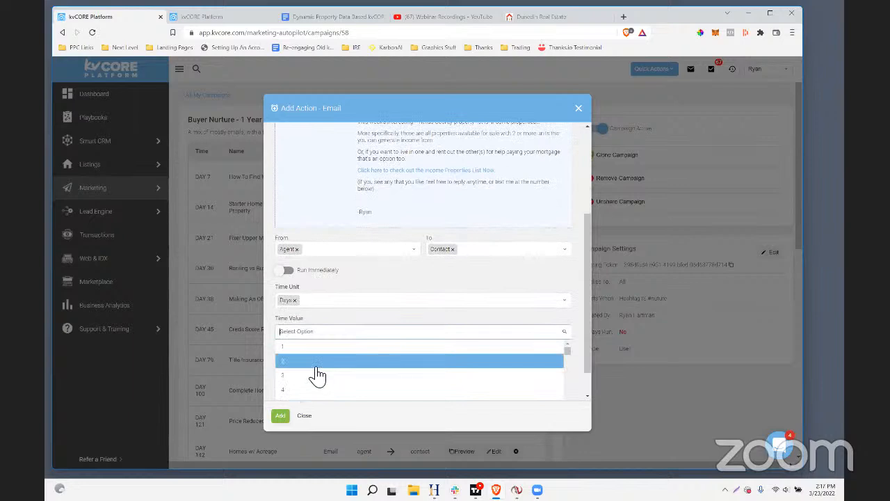
scroll(310, 355, "down", 5)
left_click(301, 340)
left_click(290, 415)
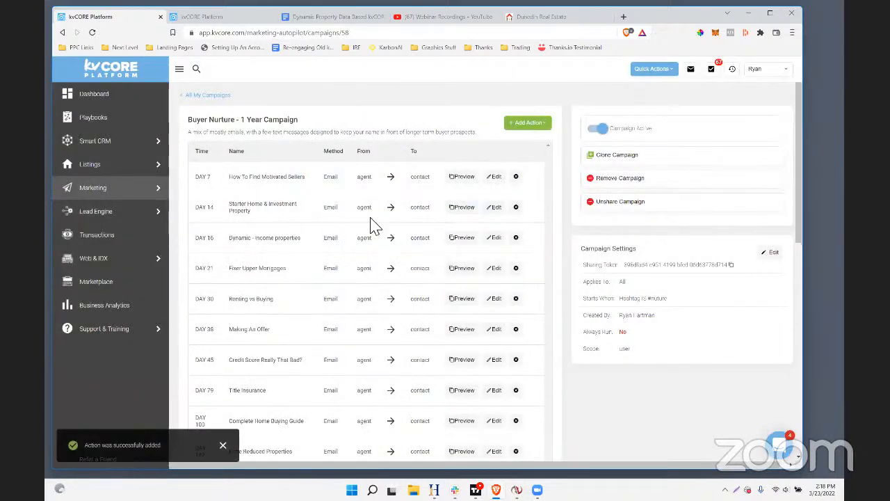
left_click_drag(214, 238, 201, 240)
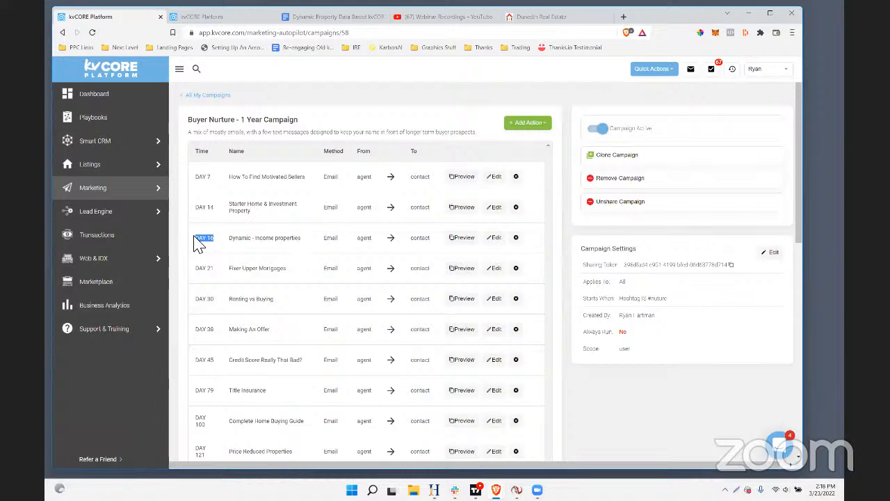
Switch to the Dynamic Property Data Based kvCORE Smart Campaigns document in Google Docs and review its point about dynamic squeeze links
left_click(203, 17)
left_click(302, 19)
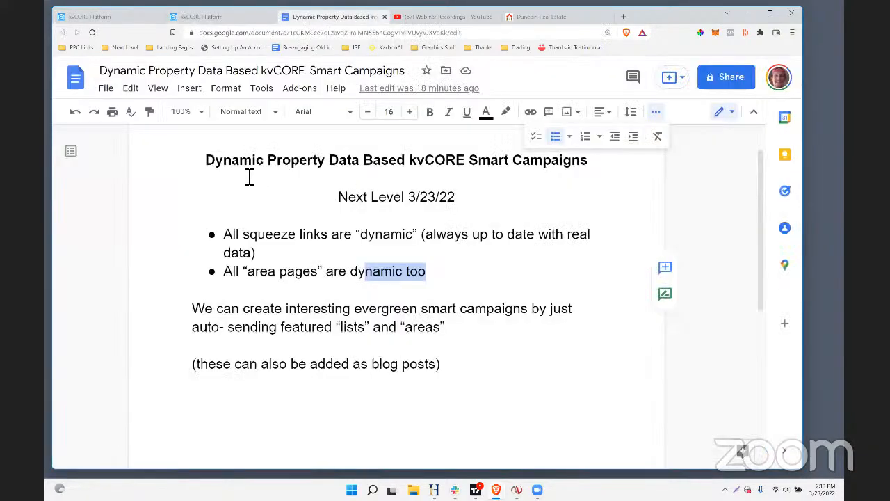
left_click_drag(207, 162, 267, 167)
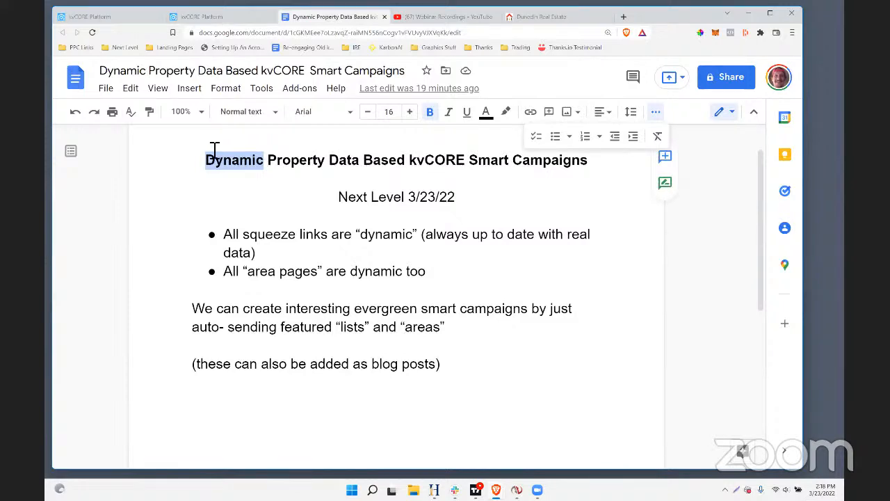
left_click_drag(263, 229, 498, 246)
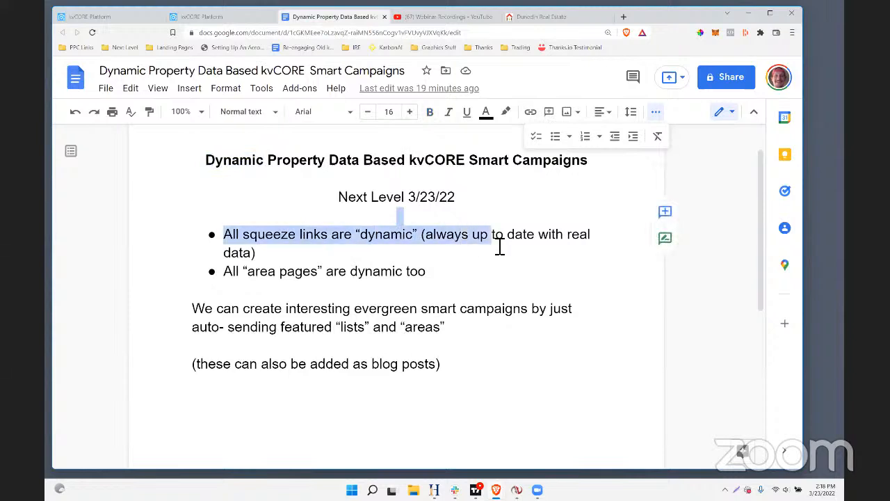
left_click(497, 245)
left_click_drag(423, 243, 421, 251)
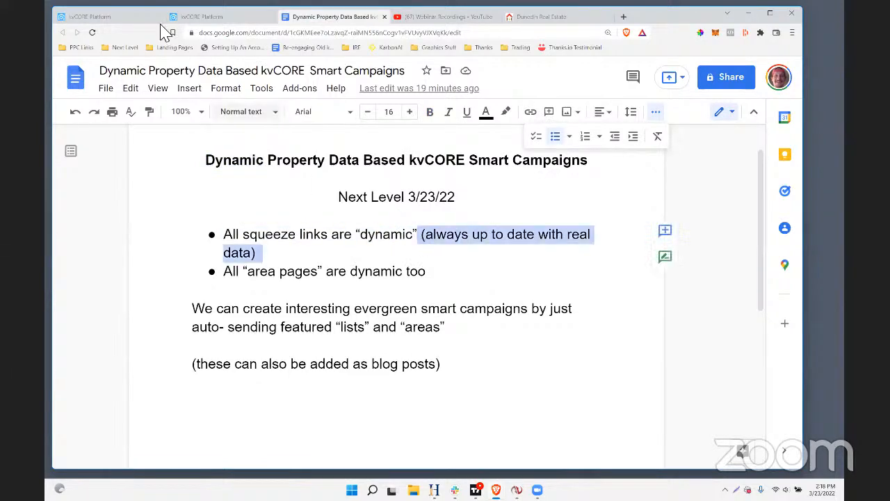
Switch to the kvCORE IDX Squeeze Page builder and review its multi-property search criteria, page configuration and link settings
left_click(199, 16)
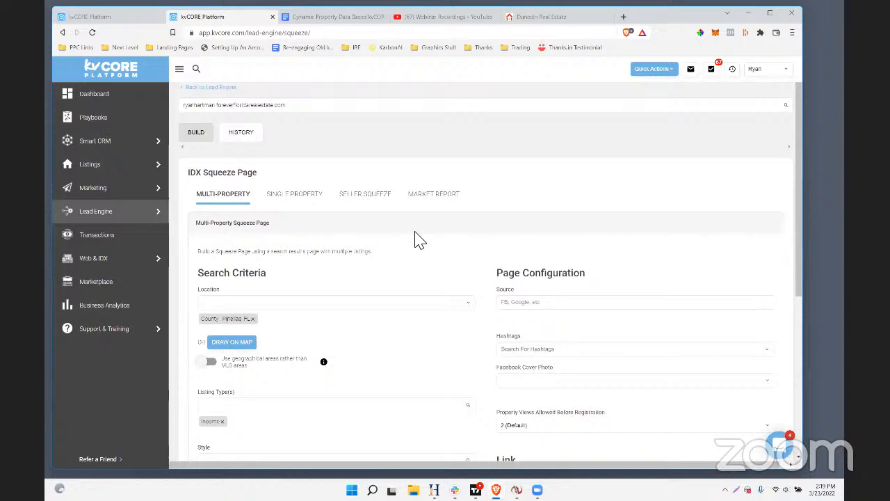
scroll(465, 239, "down", 2)
scroll(464, 239, "up", 2)
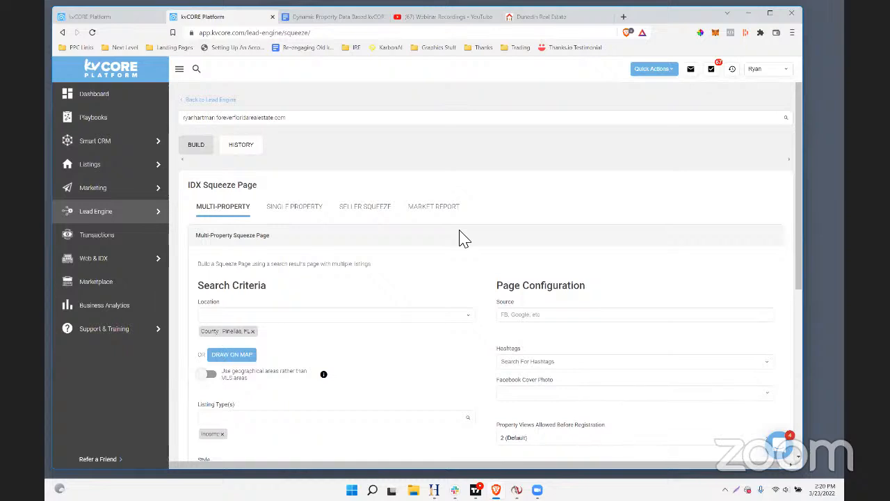
scroll(445, 235, "down", 3)
scroll(445, 235, "up", 3)
scroll(448, 237, "down", 1)
scroll(448, 236, "up", 1)
scroll(449, 236, "down", 3)
scroll(447, 212, "down", 2)
scroll(447, 212, "up", 2)
scroll(227, 196, "down", 3)
scroll(231, 203, "up", 3)
scroll(288, 250, "down", 3)
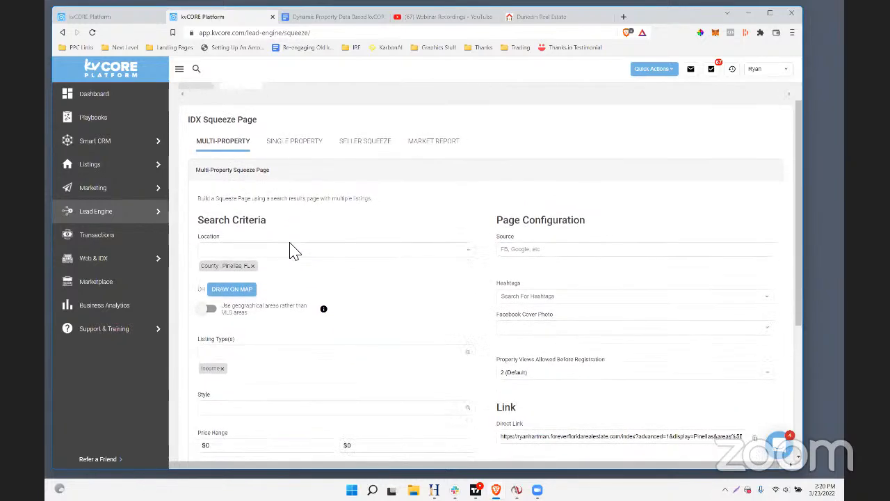
scroll(271, 236, "up", 3)
scroll(294, 258, "down", 3)
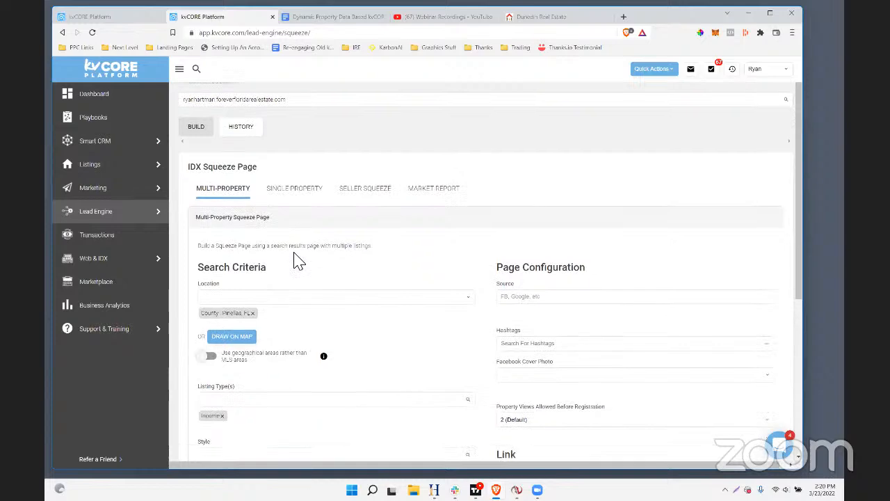
scroll(296, 260, "up", 3)
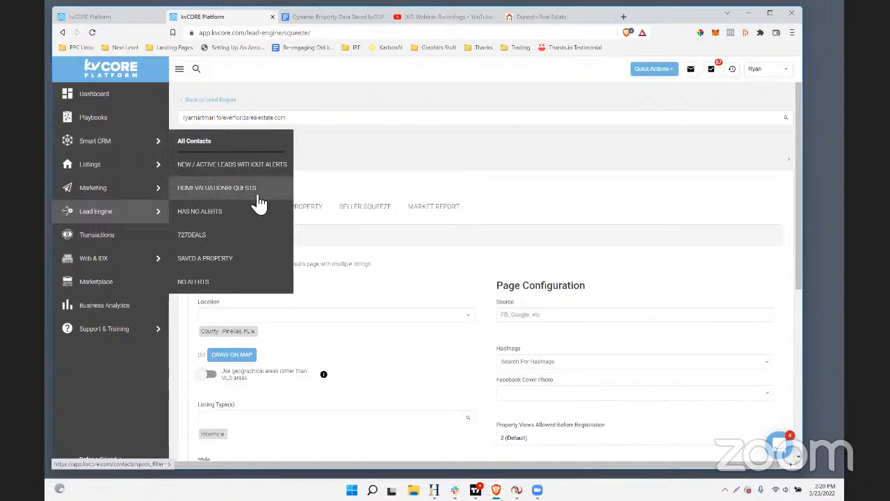
Go to the smart campaigns list and open the active Buyer Nurture - 1 Year Campaign
mouse_move(85, 191)
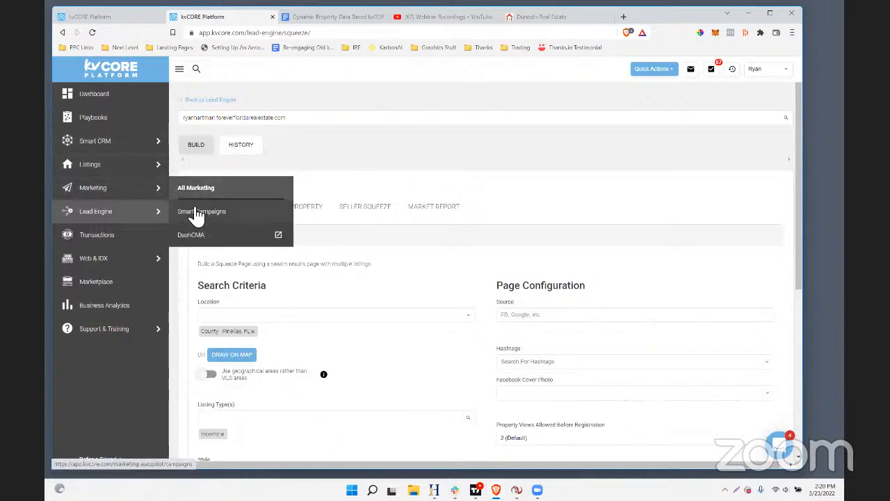
left_click(208, 213)
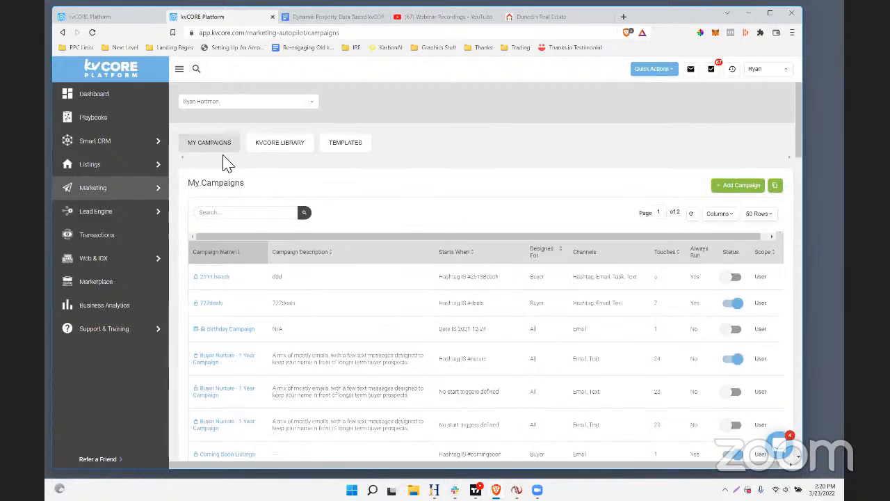
left_click(230, 359)
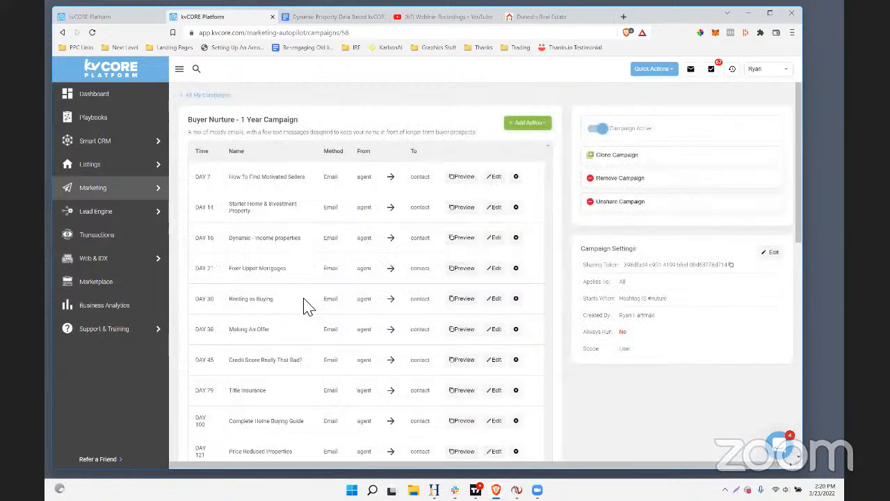
Start an email action named "Dynamic - Area of the Week Dunedin" with the Dynamic Neighborhood of the Week - Dunedin template and view the template
left_click(528, 125)
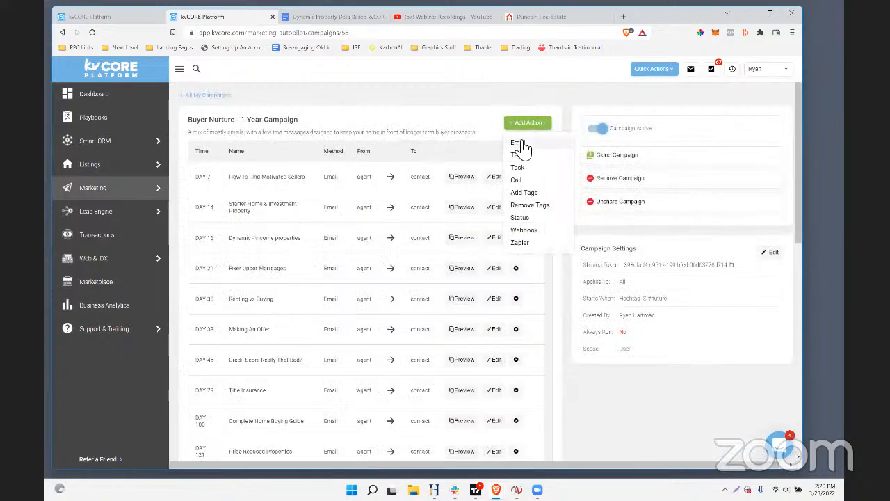
left_click(521, 143)
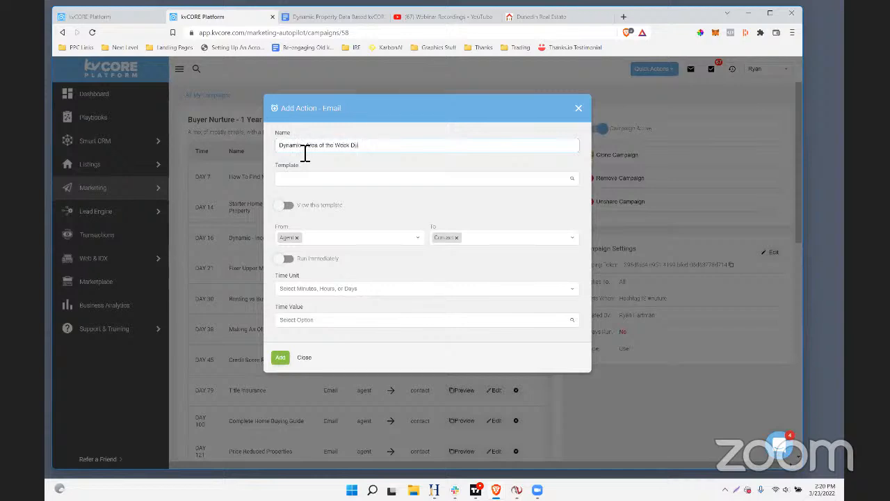
left_click(298, 178)
type("dya")
key("BackSpace")
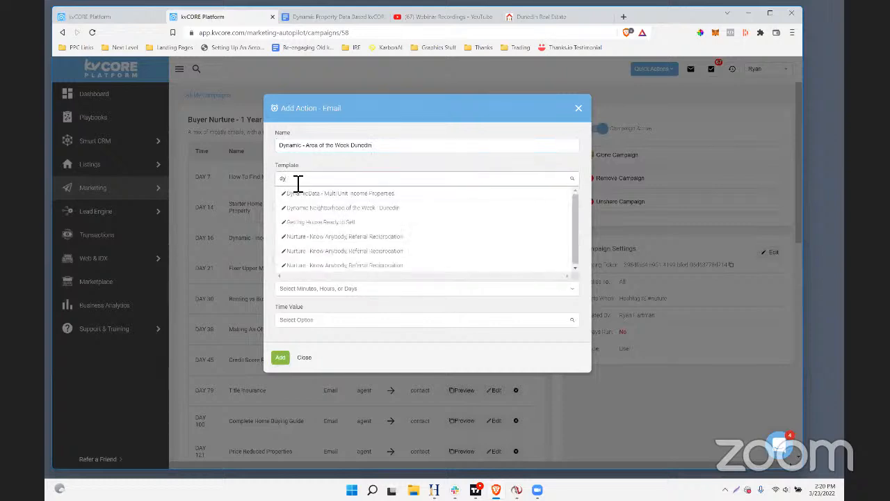
left_click(376, 209)
left_click(289, 205)
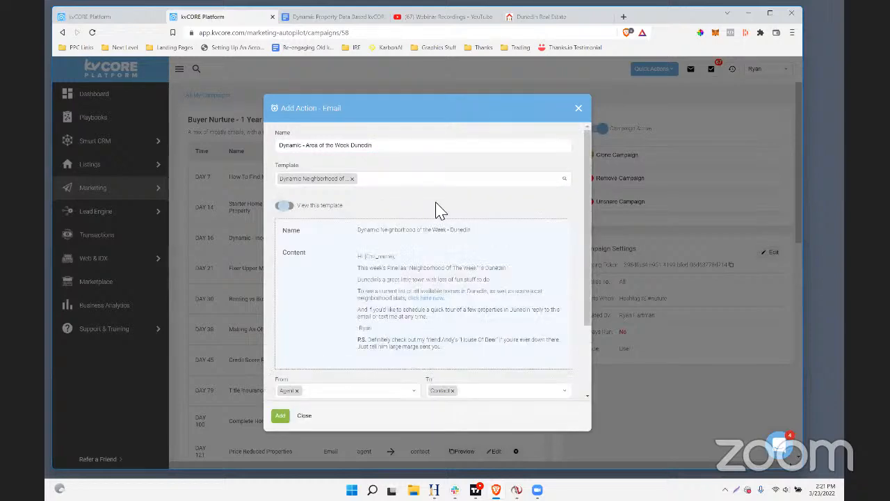
Schedule the Dunedin area email for day 23 and add the action to the campaign
scroll(417, 209, "down", 5)
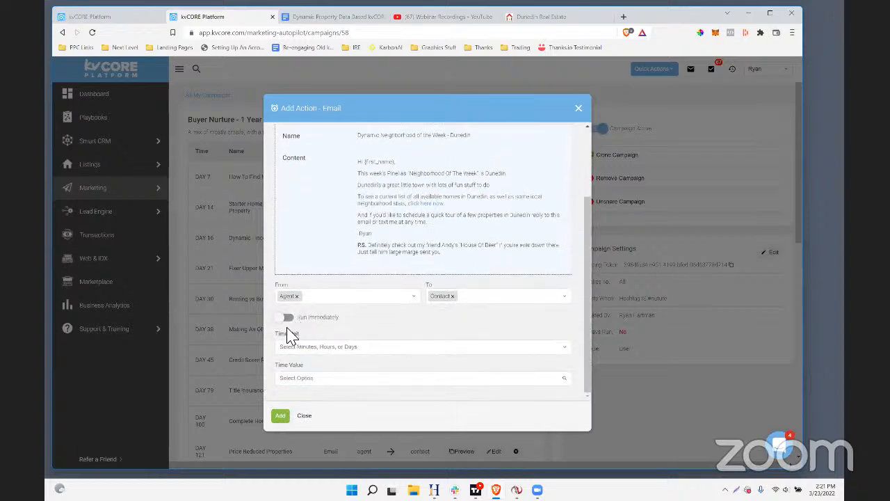
left_click(299, 348)
left_click(306, 394)
left_click(299, 381)
scroll(308, 356, "down", 5)
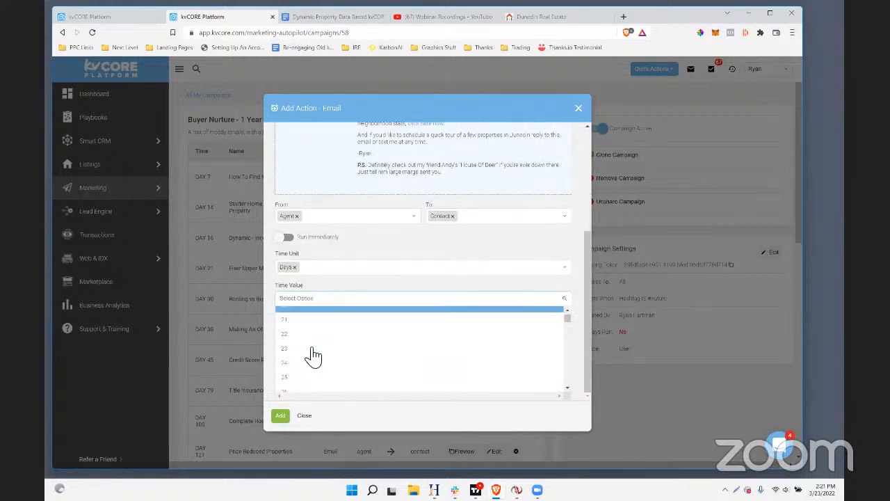
scroll(312, 356, "down", 1)
scroll(303, 367, "down", 1)
left_click(302, 363)
left_click(290, 417)
scroll(295, 241, "down", 2)
scroll(374, 312, "up", 2)
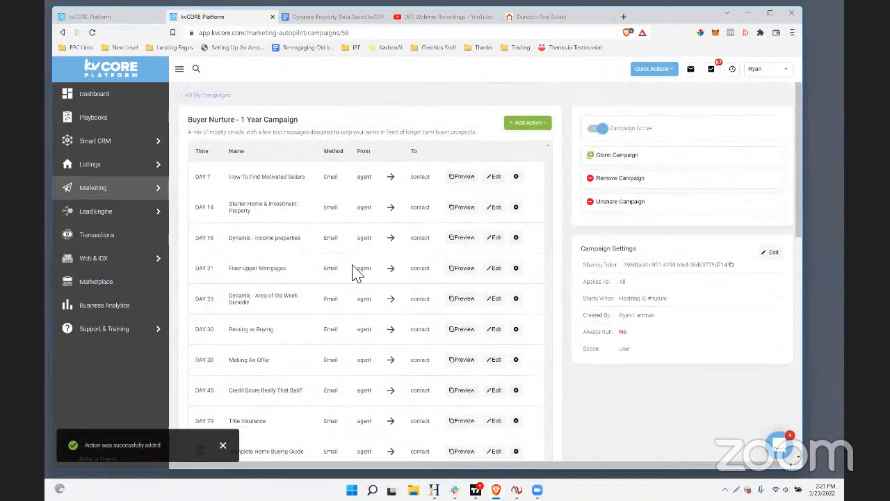
Review the Buyer Nurture campaign's schedule of actions, checking where the Dunedin area email sits among the other emails
left_click_drag(299, 118, 189, 119)
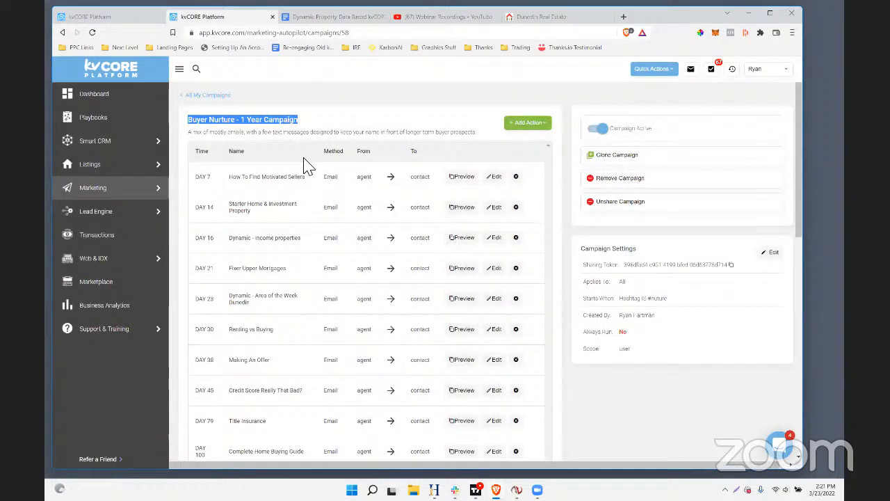
scroll(312, 272, "down", 4)
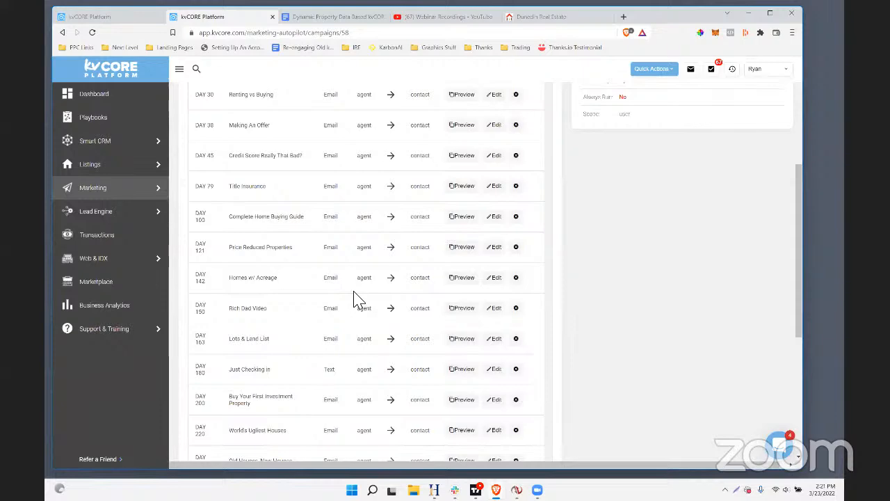
scroll(356, 299, "up", 2)
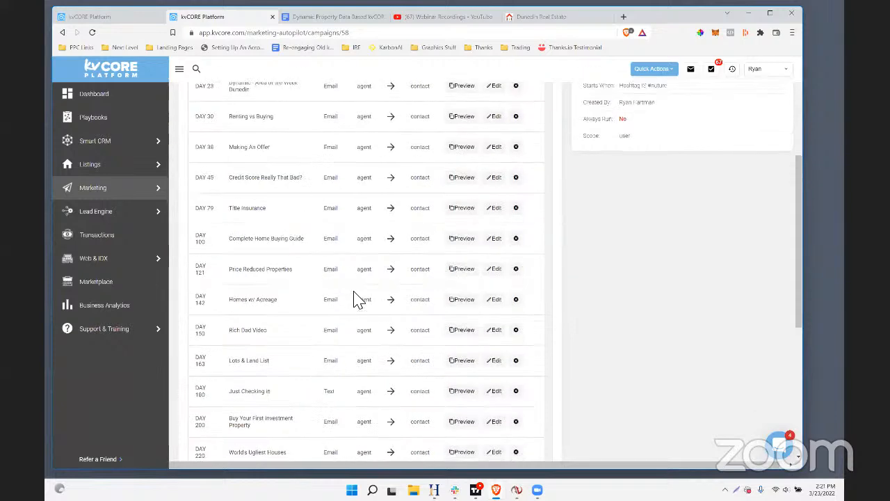
scroll(265, 317, "down", 1)
scroll(264, 316, "down", 2)
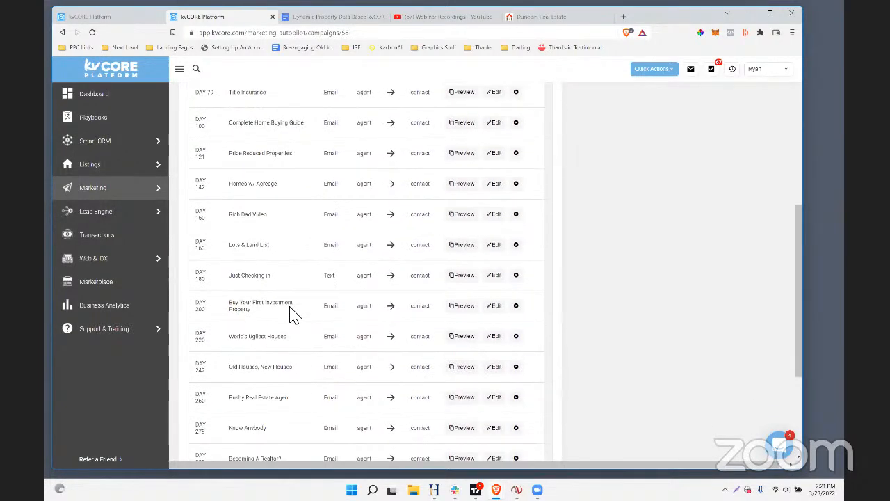
scroll(294, 313, "up", 4)
triple_click(239, 204)
scroll(255, 223, "up", 3)
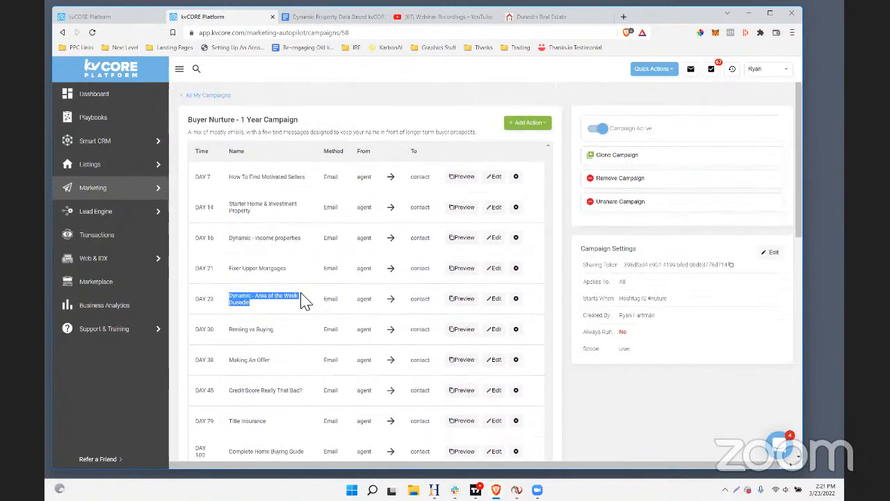
scroll(316, 297, "down", 3)
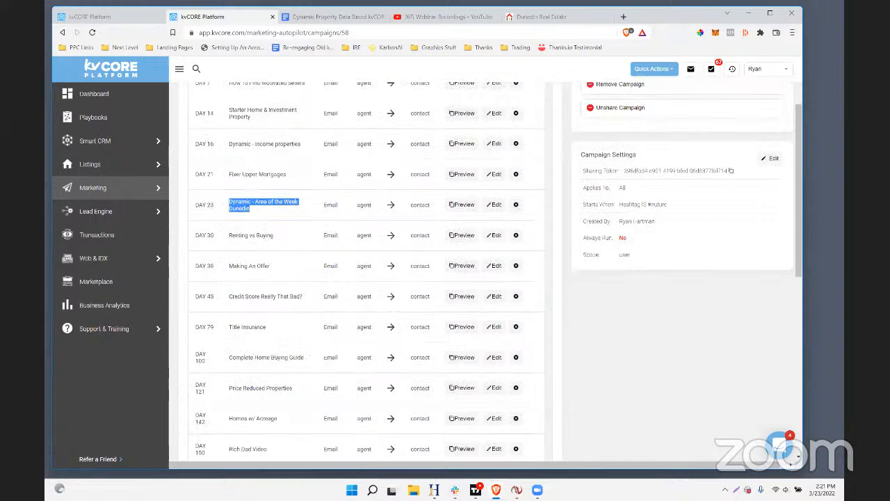
scroll(427, 195, "down", 1)
scroll(429, 200, "down", 5)
scroll(429, 200, "up", 6)
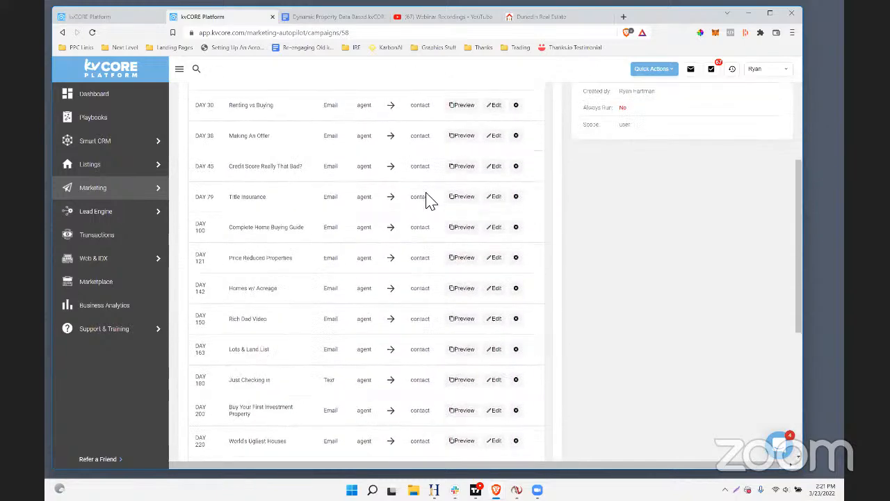
scroll(429, 200, "up", 2)
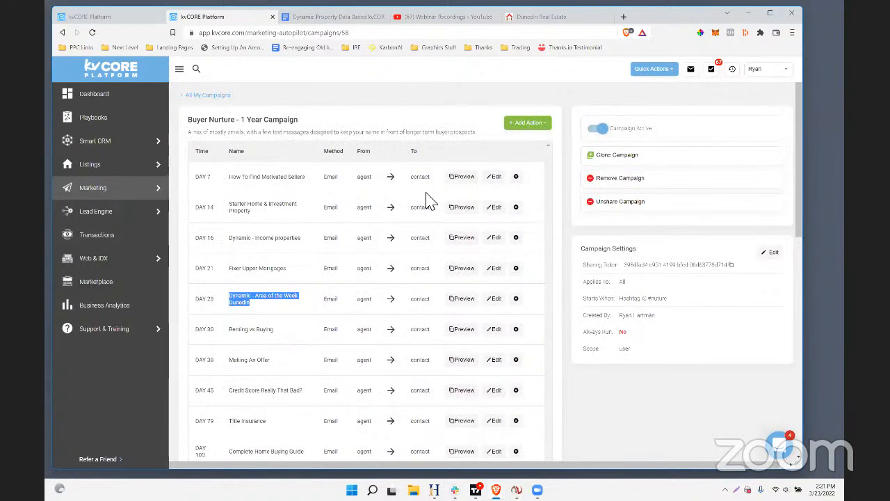
scroll(432, 211, "down", 1)
scroll(432, 213, "up", 1)
left_click_drag(274, 308, 229, 299)
Switch to the smart campaigns document in Google Docs and review its notes on dynamic squeeze links, area pages and evergreen campaigns
left_click(299, 18)
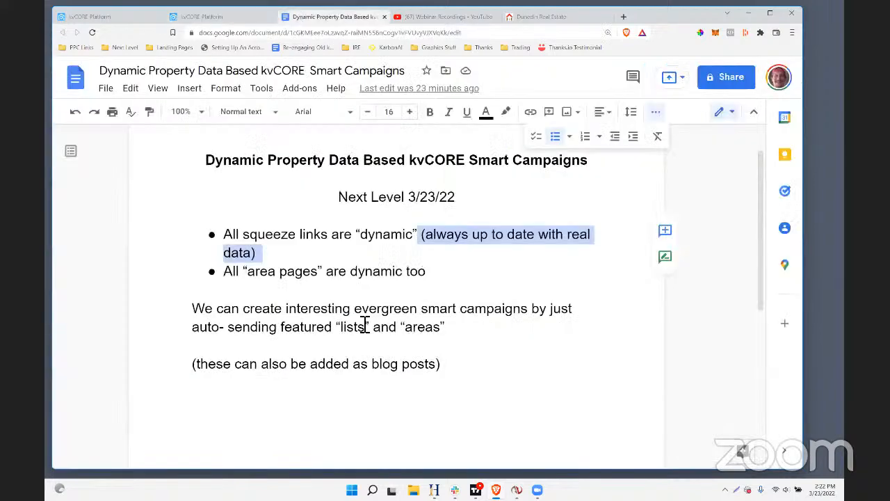
scroll(361, 321, "down", 1)
left_click(360, 317)
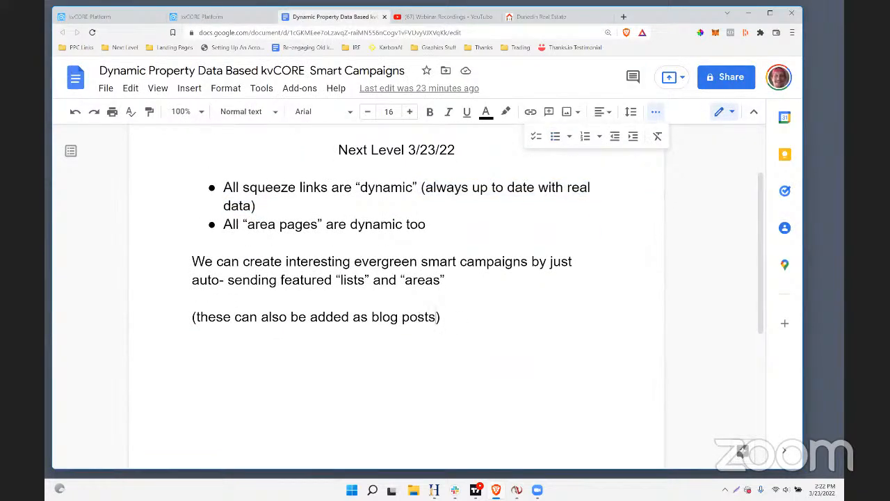
left_click_drag(439, 319, 249, 194)
scroll(265, 208, "up", 2)
left_click_drag(338, 244, 674, 337)
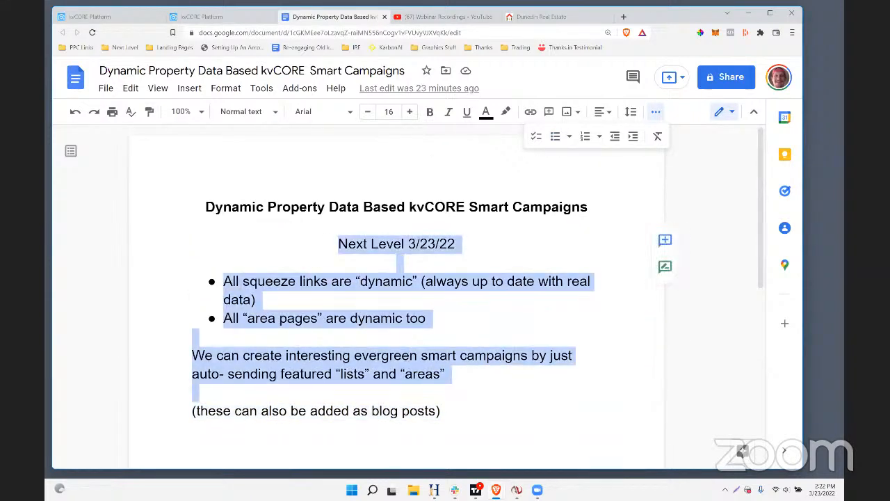
left_click(340, 321)
left_click_drag(299, 281, 495, 283)
left_click(427, 317)
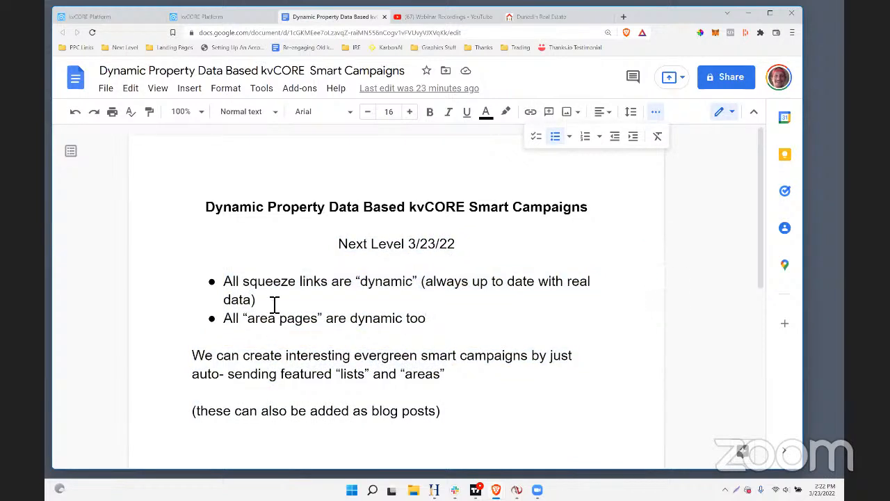
left_click_drag(292, 289, 486, 284)
left_click(452, 318)
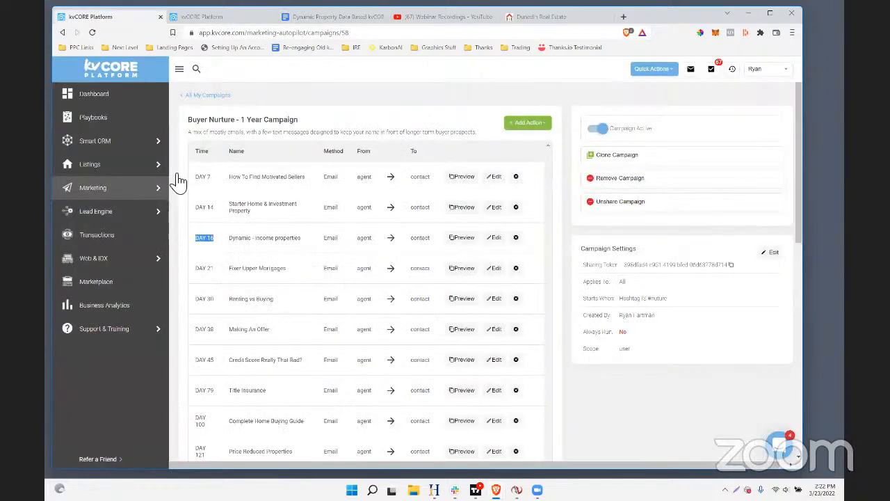
Switch to the other kvCORE page and open Scheduled Mass Emails from the marketing tools
left_click(84, 17)
mouse_move(119, 193)
left_click(191, 194)
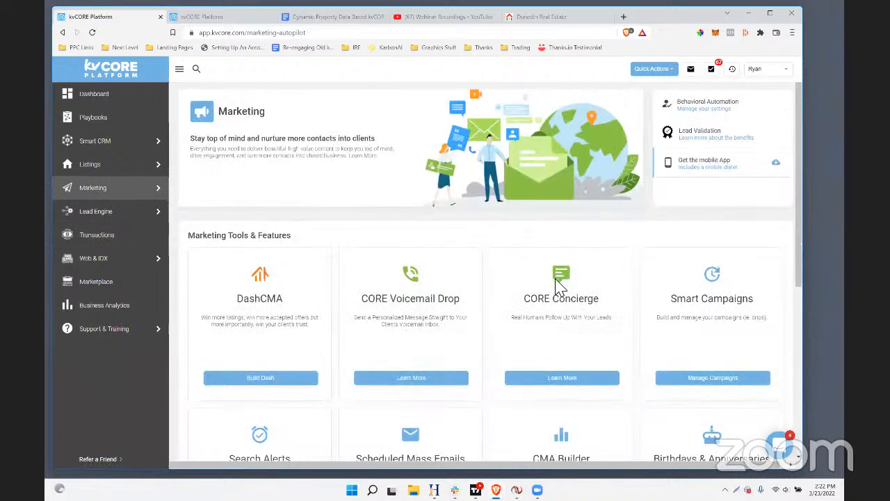
scroll(560, 286, "down", 3)
scroll(560, 286, "down", 1)
left_click(396, 356)
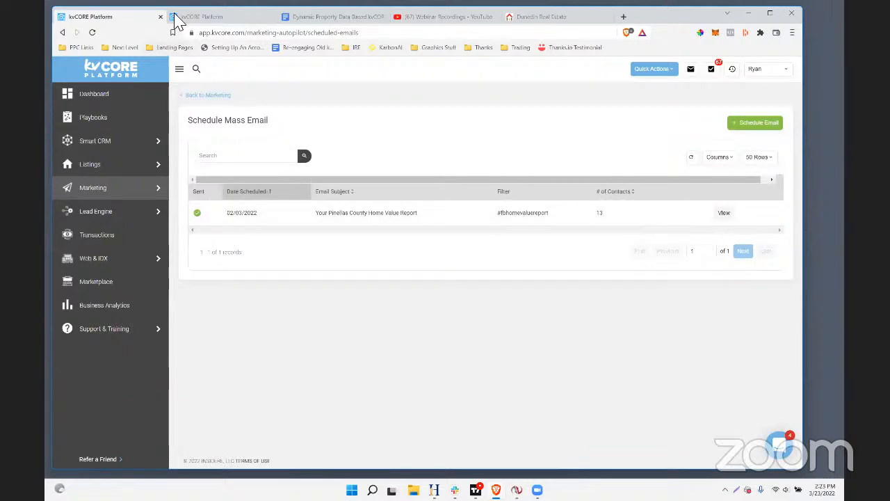
Look over the Google Docs campaign notes again, and switch to the Webinar Recordings playlist on YouTube
left_click(297, 19)
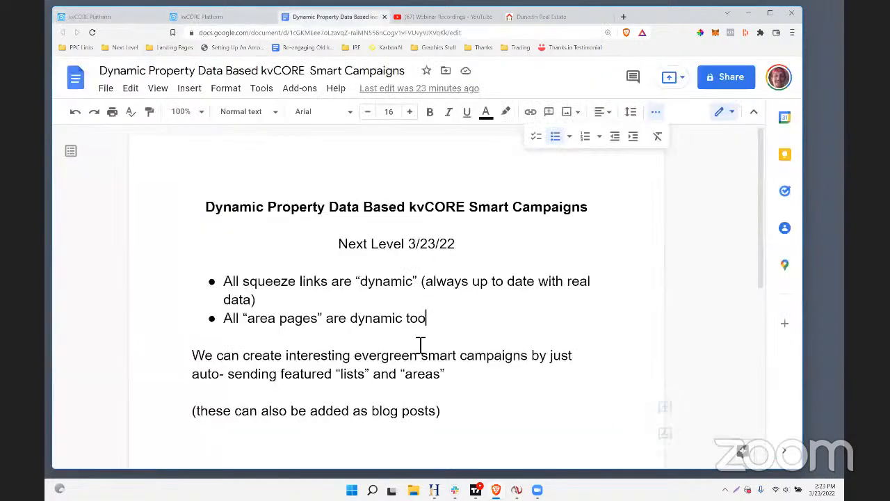
scroll(448, 345, "down", 3)
scroll(449, 346, "up", 3)
left_click(435, 17)
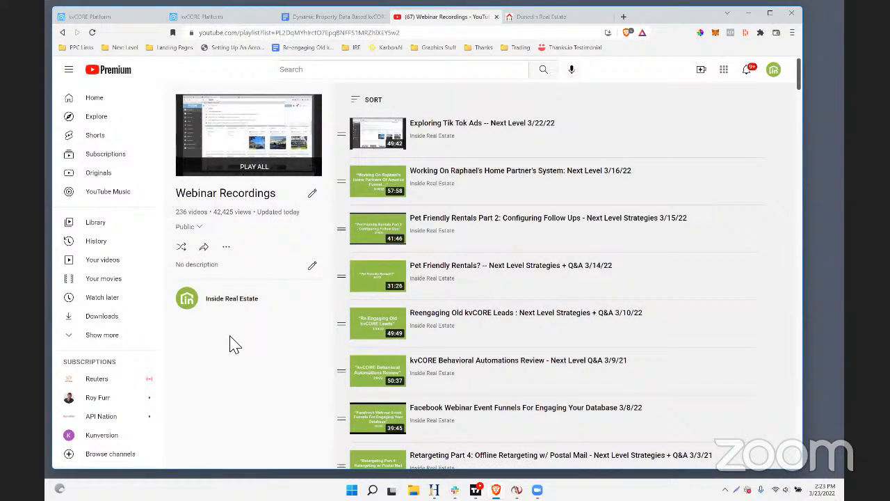
Return to kvCORE and open the coaching and training offers in the Marketplace
left_click(192, 16)
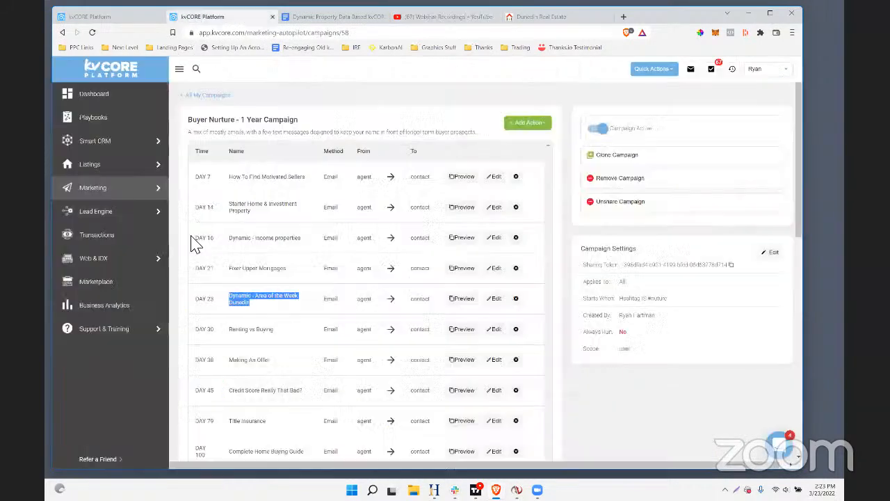
left_click(93, 289)
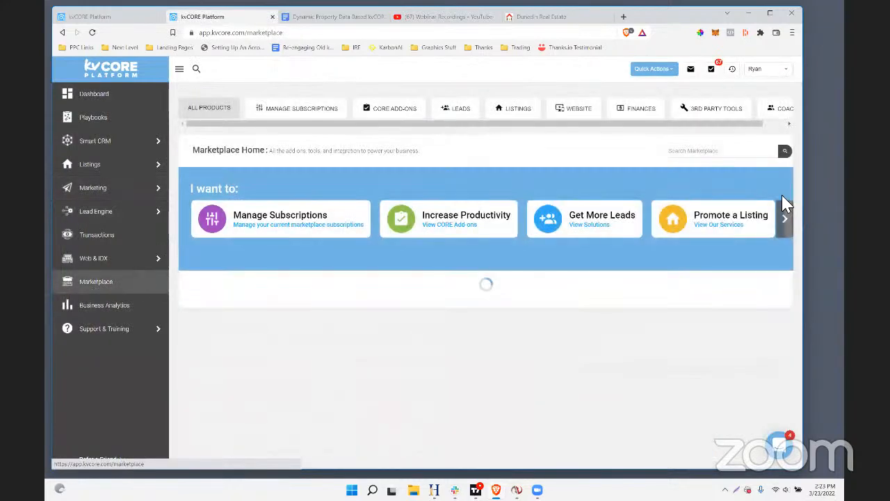
left_click(779, 113)
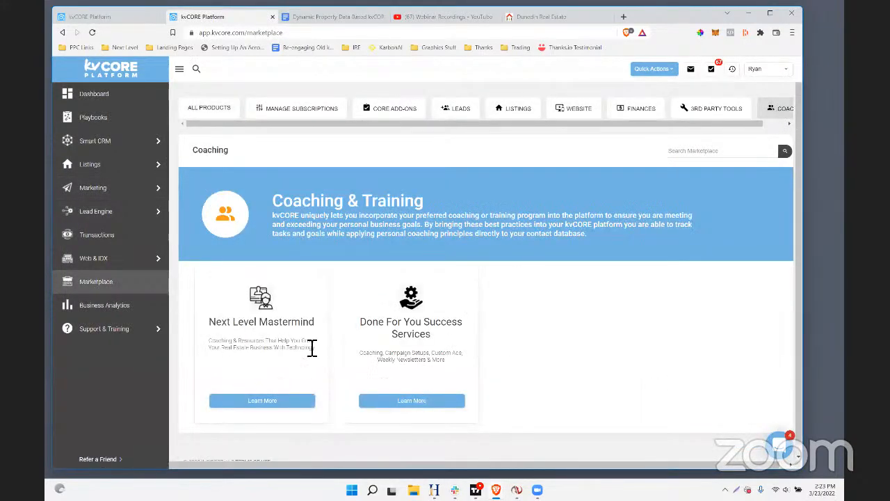
Point out the Next Level Mastermind offer, and switch to YouTube to look over the Webinar Recordings playlist
left_click_drag(317, 322, 224, 322)
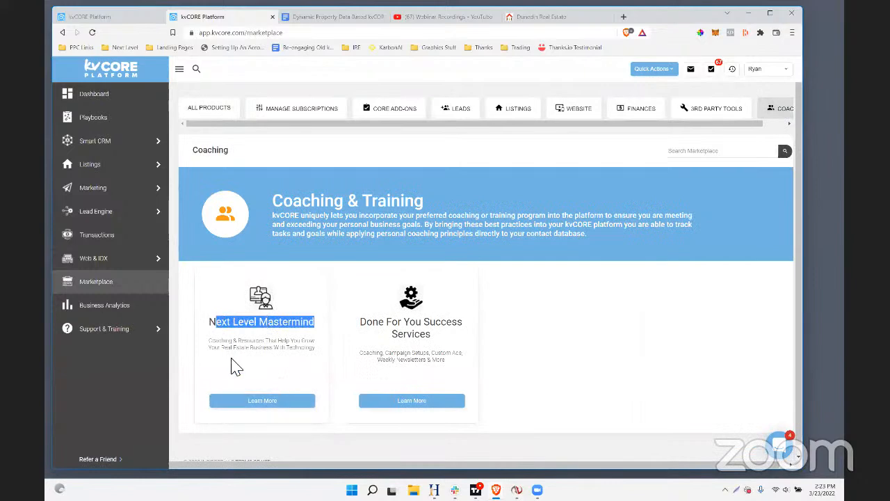
left_click(438, 16)
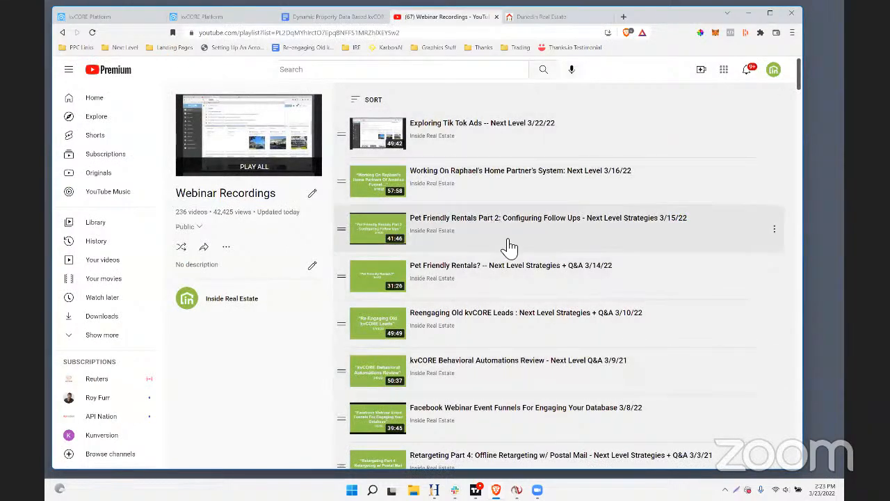
scroll(510, 248, "down", 1)
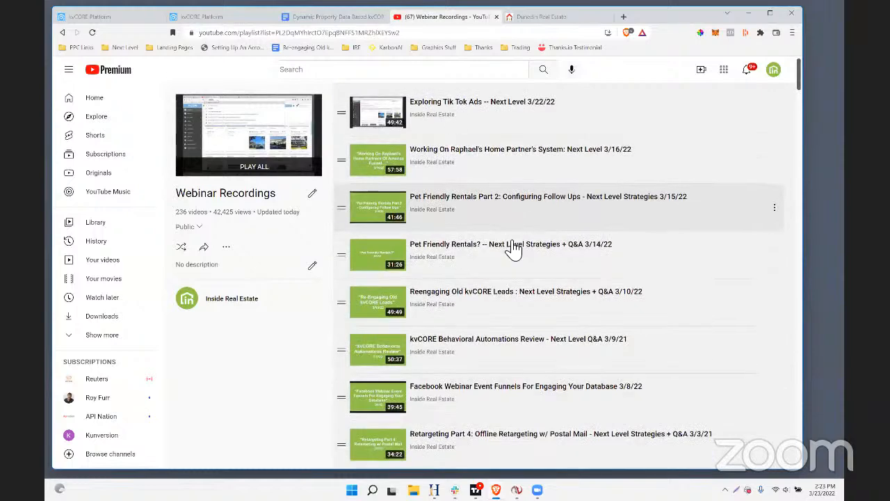
scroll(507, 123, "up", 1)
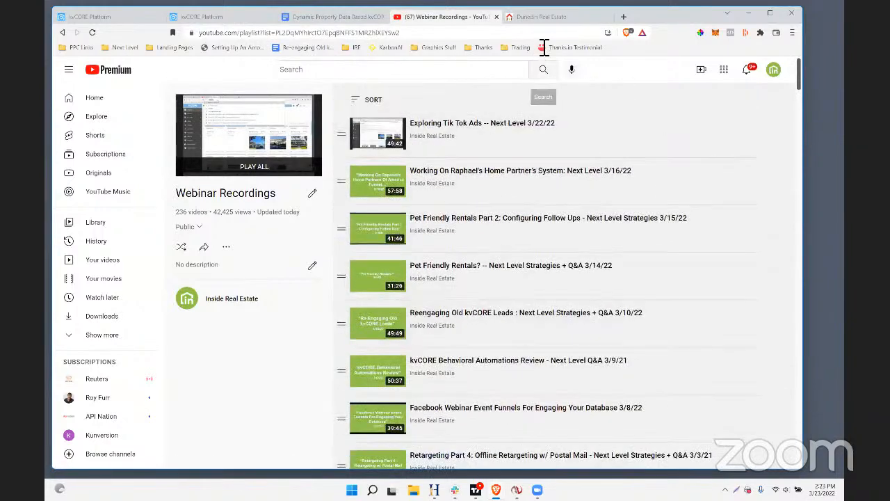
Return to the kvCORE Marketplace coaching page and point out the Done For You Success Services offer
left_click(224, 18)
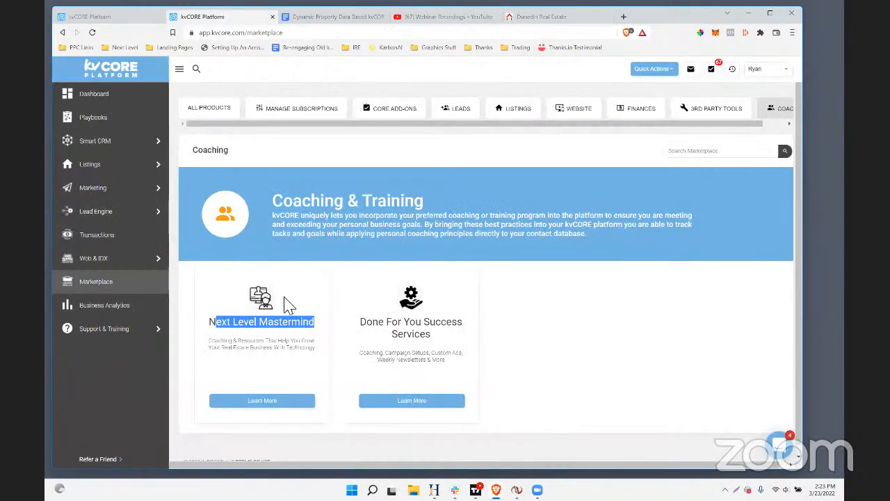
left_click_drag(358, 319, 484, 403)
left_click(449, 340)
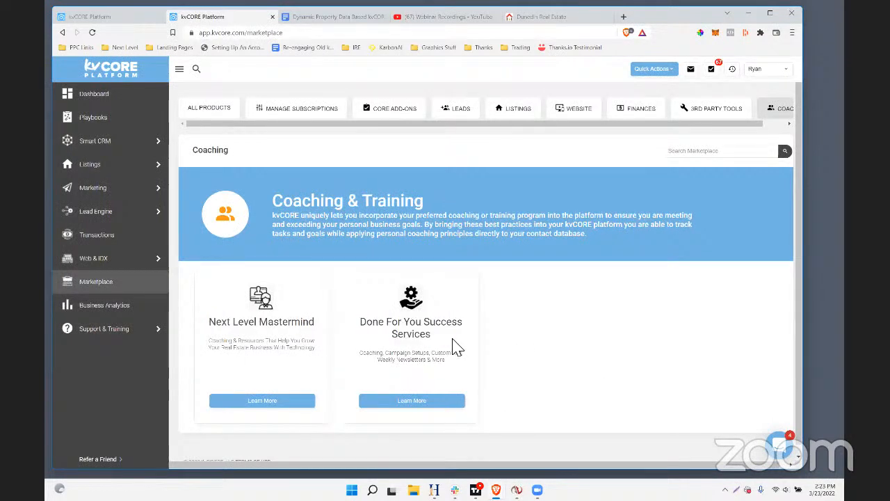
left_click_drag(464, 338, 361, 326)
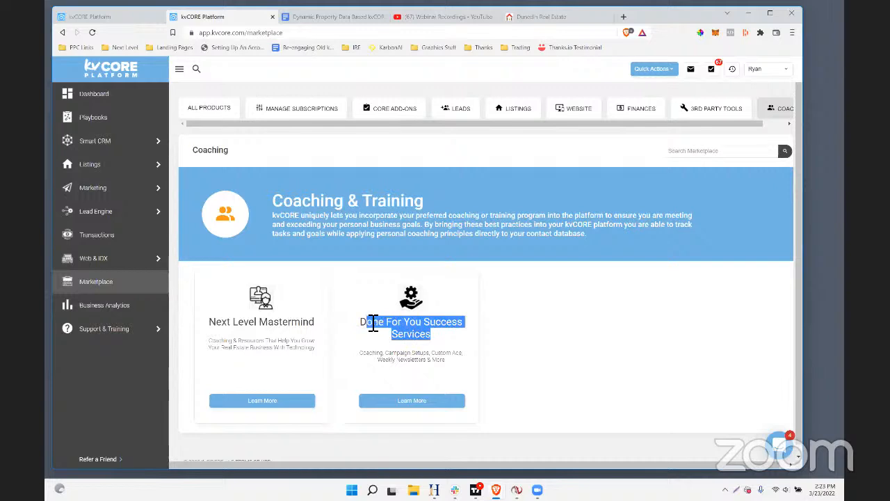
left_click(544, 352)
left_click_drag(439, 335, 362, 322)
left_click(464, 168)
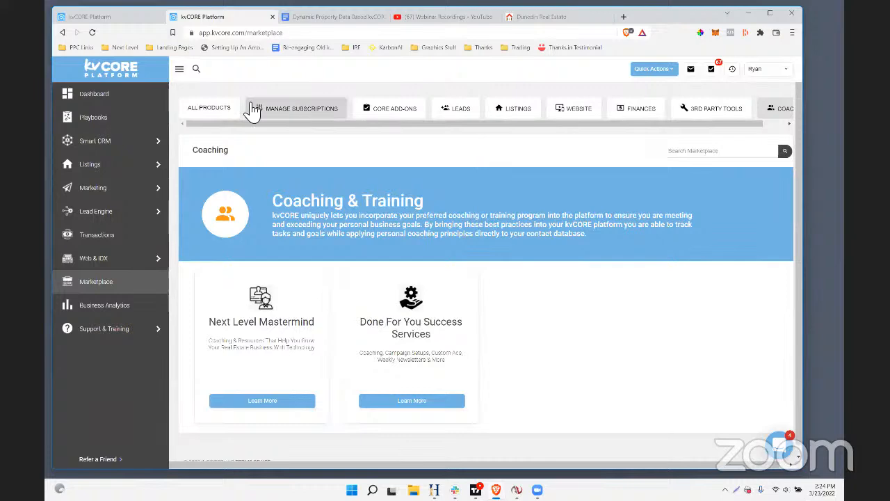
Show all Marketplace products and open the details of Smart Social Leads
left_click(215, 113)
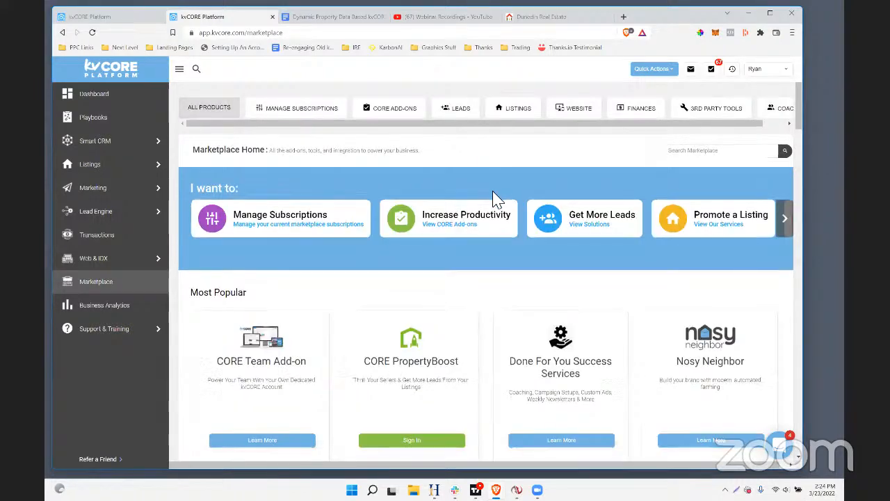
scroll(493, 199, "down", 3)
scroll(495, 198, "down", 1)
scroll(496, 199, "down", 2)
triple_click(265, 151)
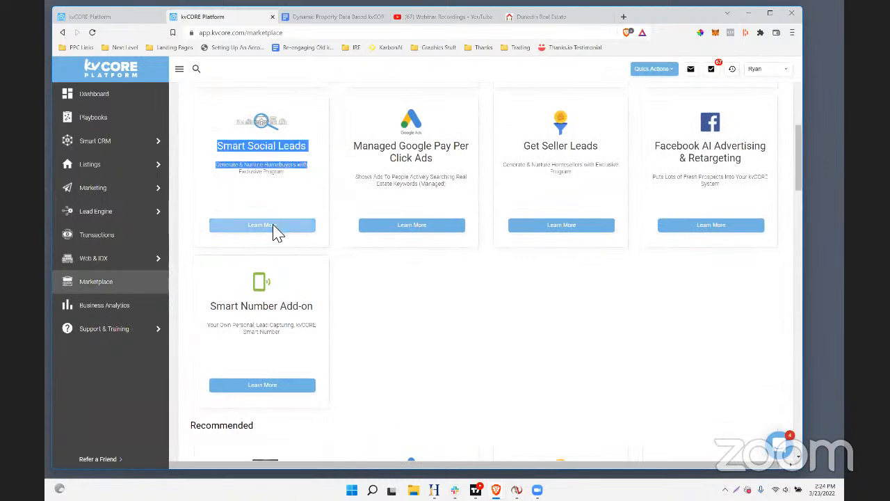
left_click(278, 225)
Read through the Smart Social Leads program description, and close it
scroll(388, 208, "down", 3)
scroll(387, 210, "up", 3)
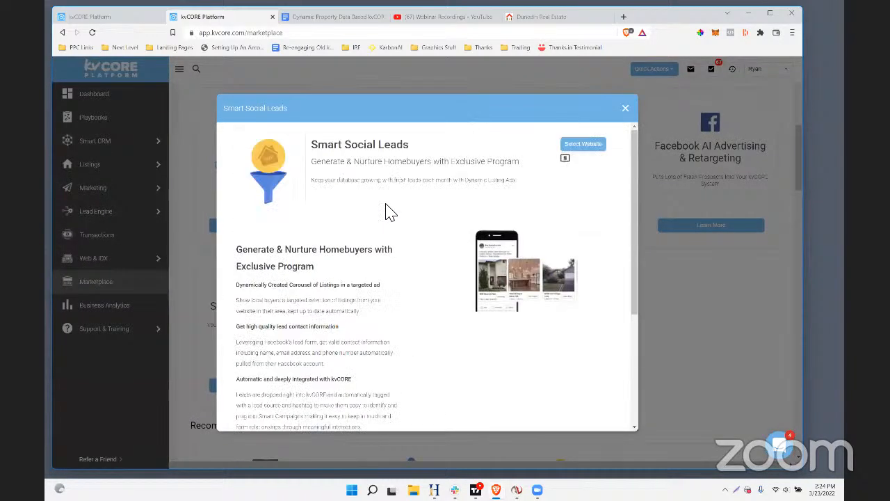
scroll(427, 207, "down", 2)
scroll(431, 228, "up", 1)
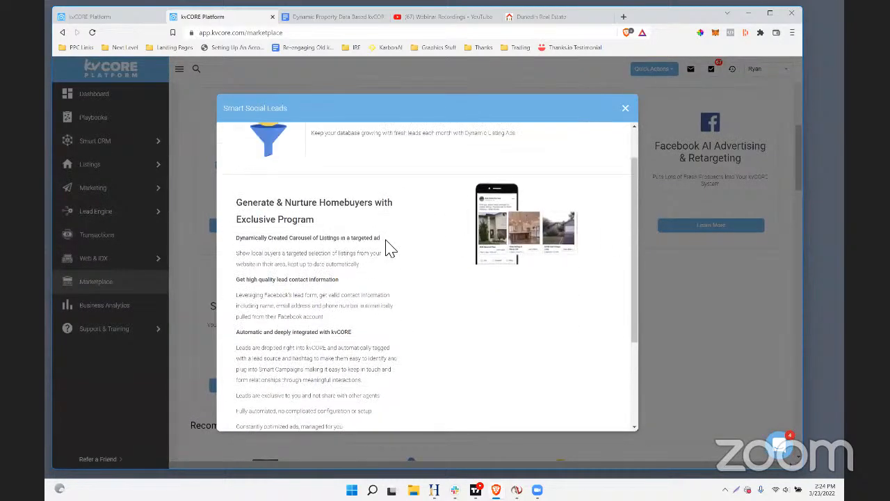
scroll(388, 251, "down", 1)
scroll(388, 250, "up", 1)
scroll(386, 278, "down", 3)
scroll(375, 281, "up", 4)
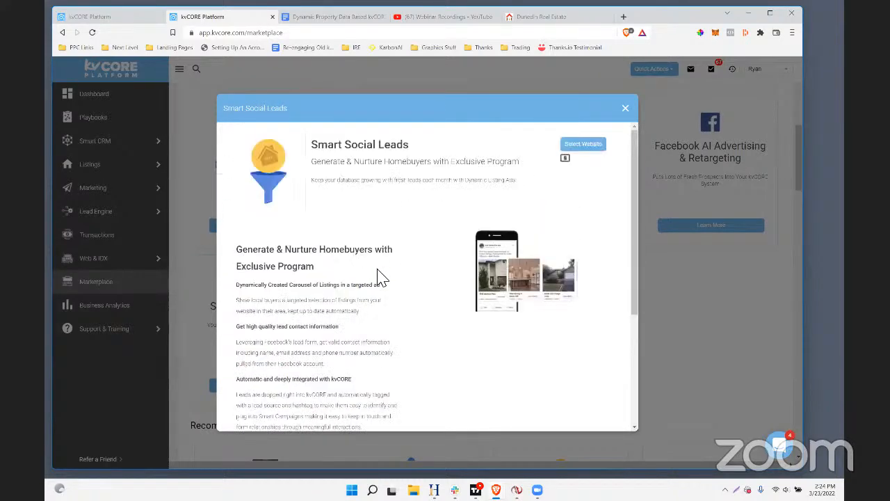
scroll(377, 277, "down", 1)
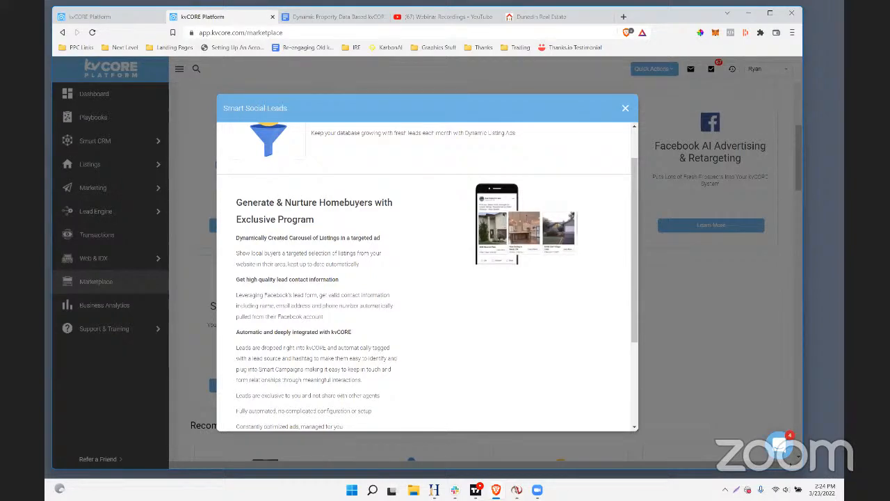
left_click(778, 336)
Open Scheduled Mass Emails from kvCORE's marketing tools
mouse_move(110, 177)
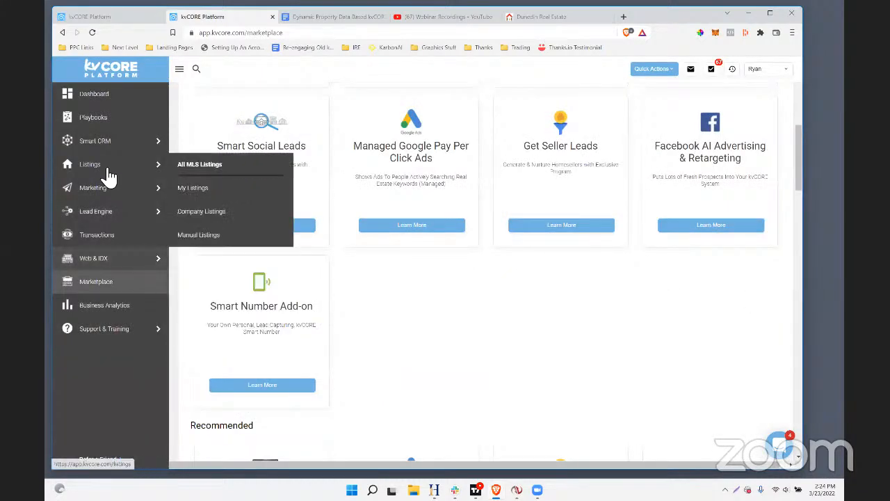
mouse_move(104, 263)
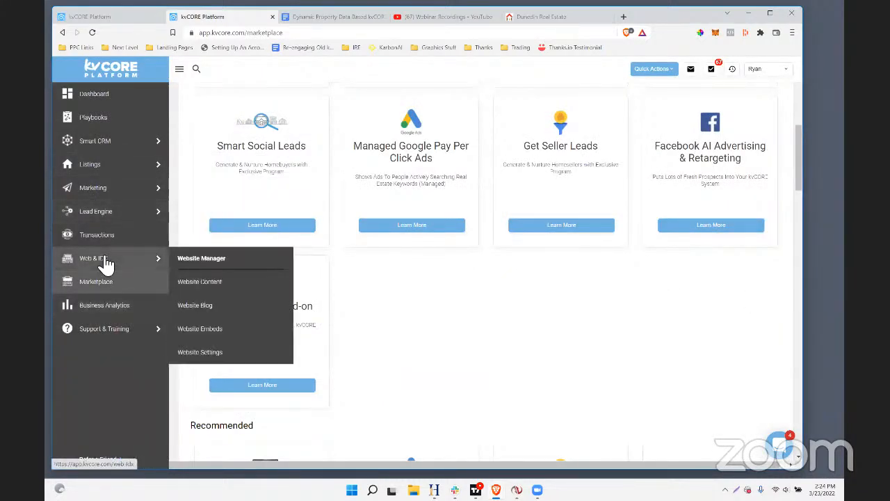
mouse_move(108, 211)
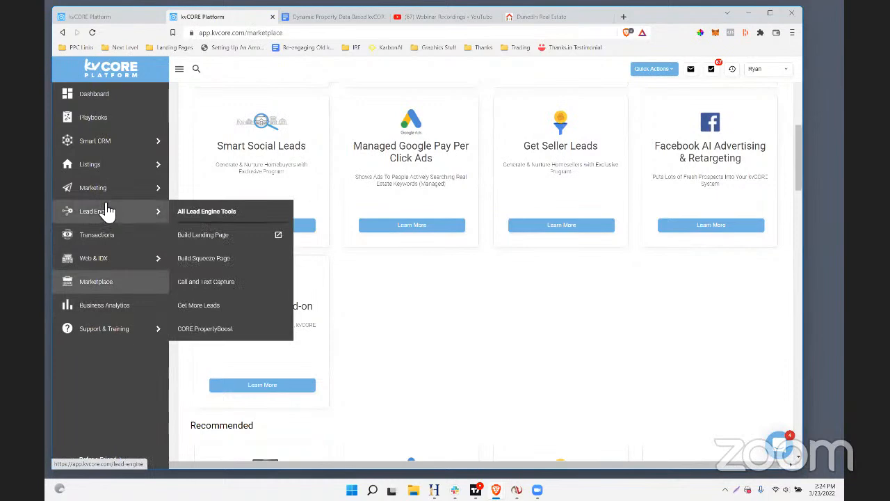
mouse_move(107, 147)
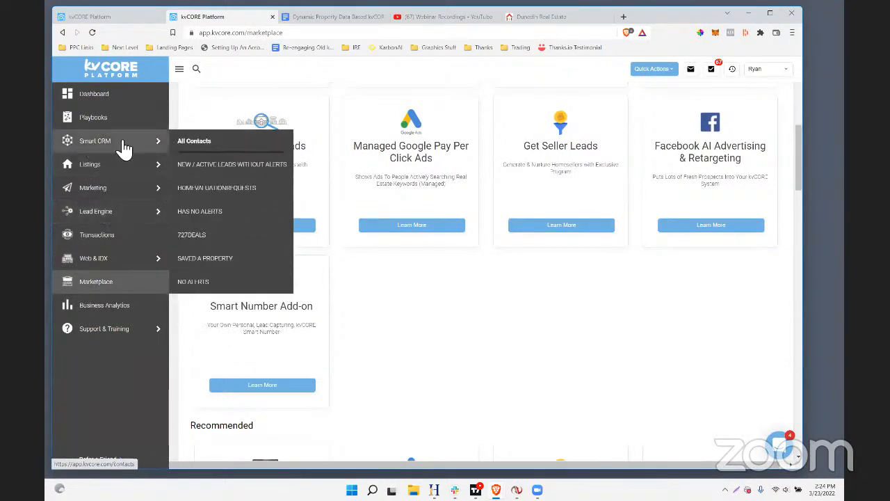
left_click(189, 189)
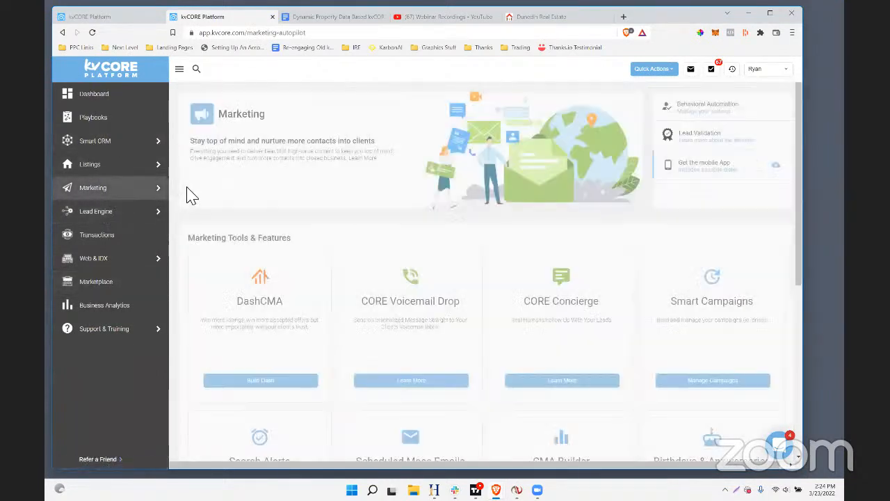
scroll(449, 283, "down", 3)
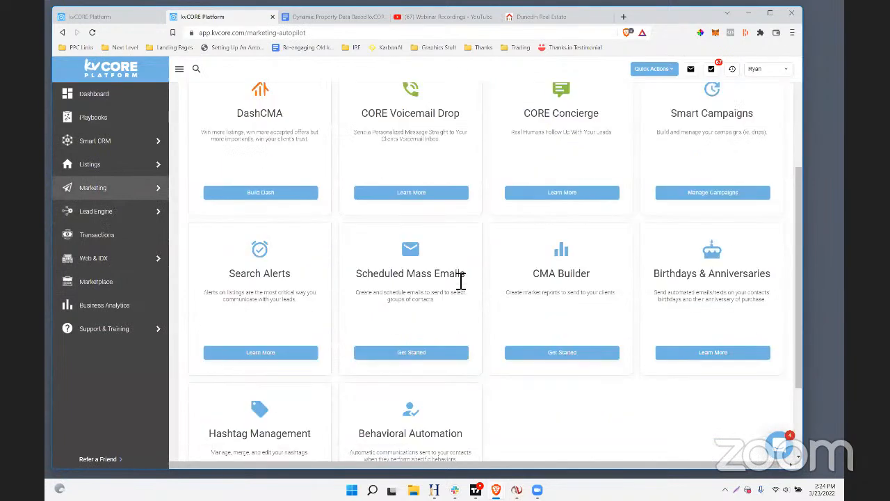
left_click(411, 353)
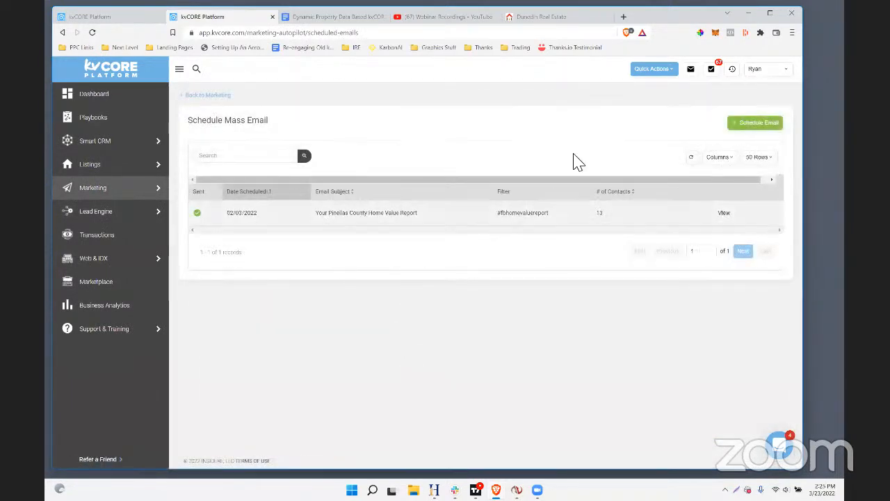
Open a new scheduled email, look over its recipient, timing, template and message settings, and close it without scheduling
left_click(755, 123)
scroll(344, 271, "down", 1)
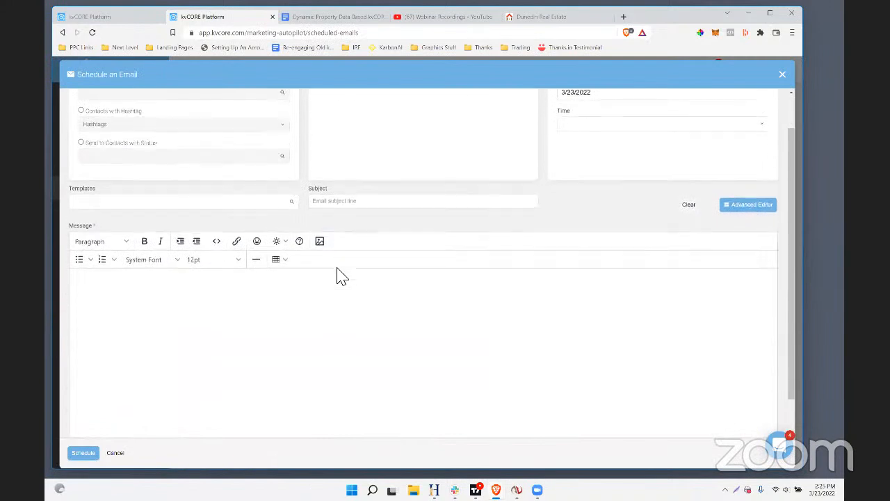
scroll(341, 276, "down", 1)
scroll(377, 329, "up", 2)
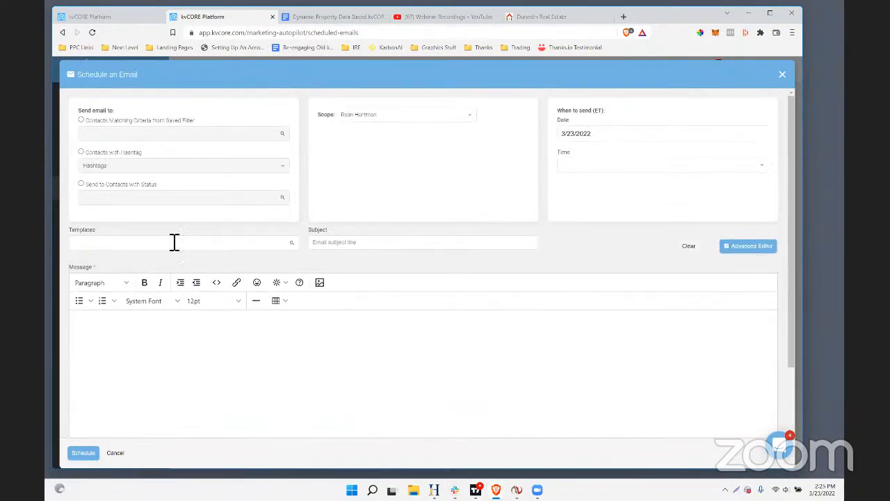
left_click(781, 75)
left_click(392, 250)
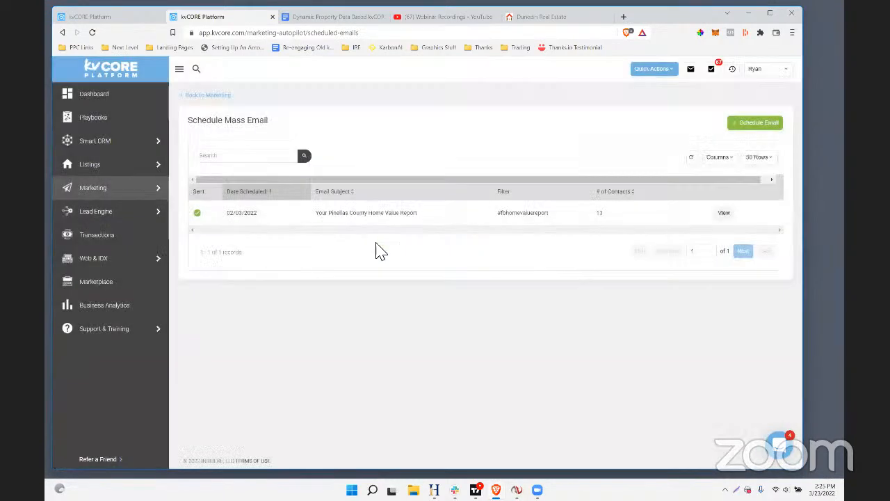
Open the Smart CRM contact list and show its rows-per-page options
left_click(82, 149)
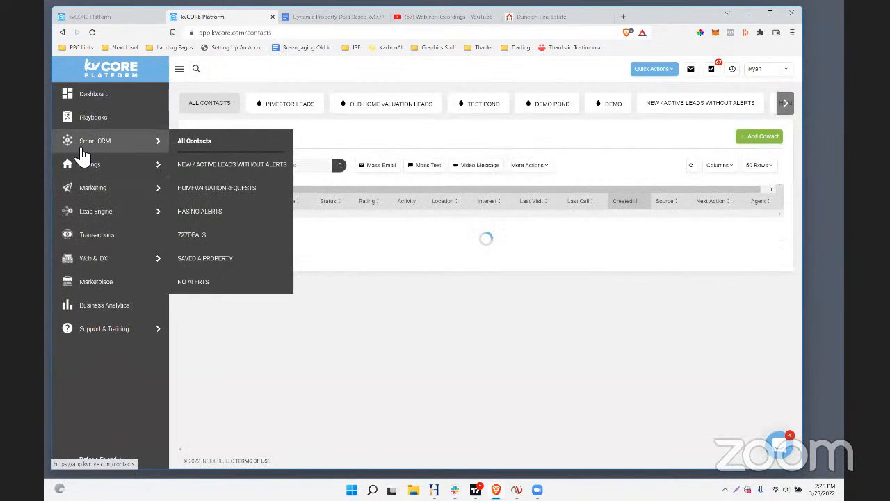
left_click(758, 169)
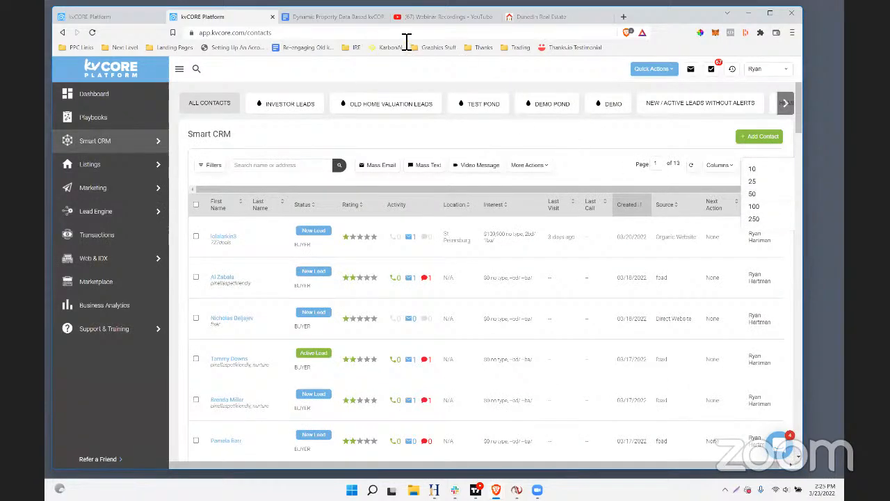
Open help.insiderealestate.com in a new browser tab and search the help desk for "email limit"
left_click(625, 15)
type("help.insiderealestate.com")
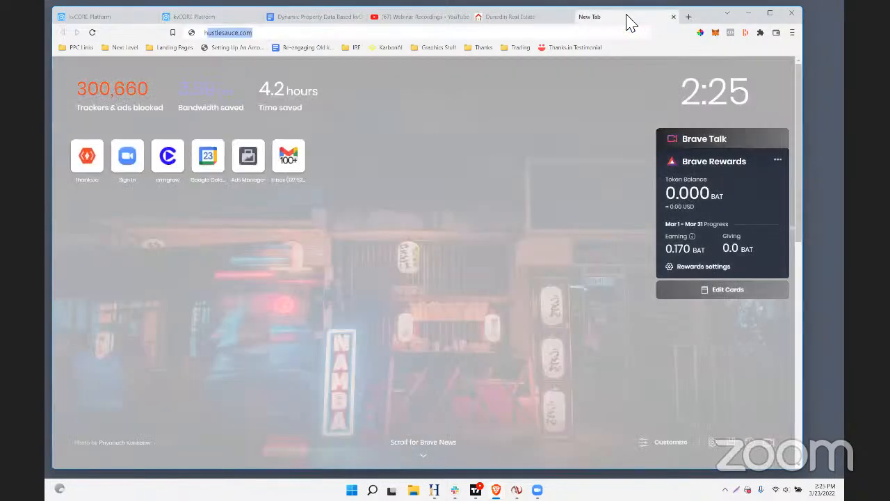
key("Return")
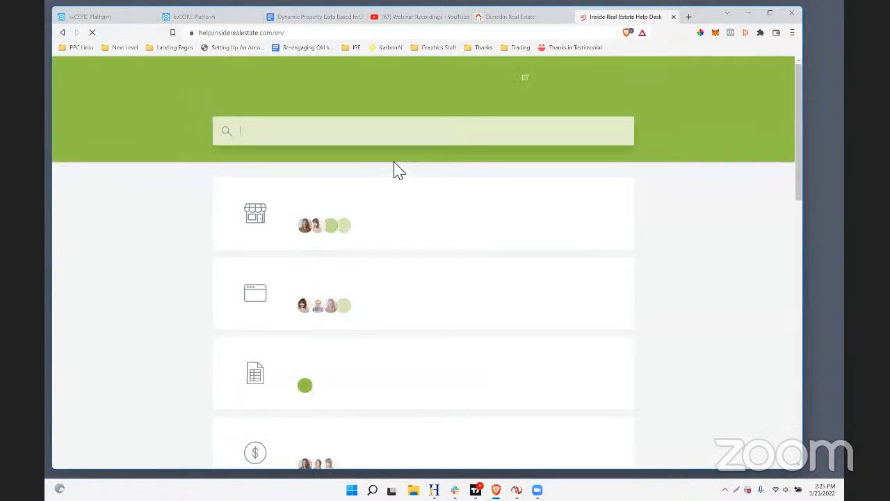
left_click(304, 142)
type("email limit")
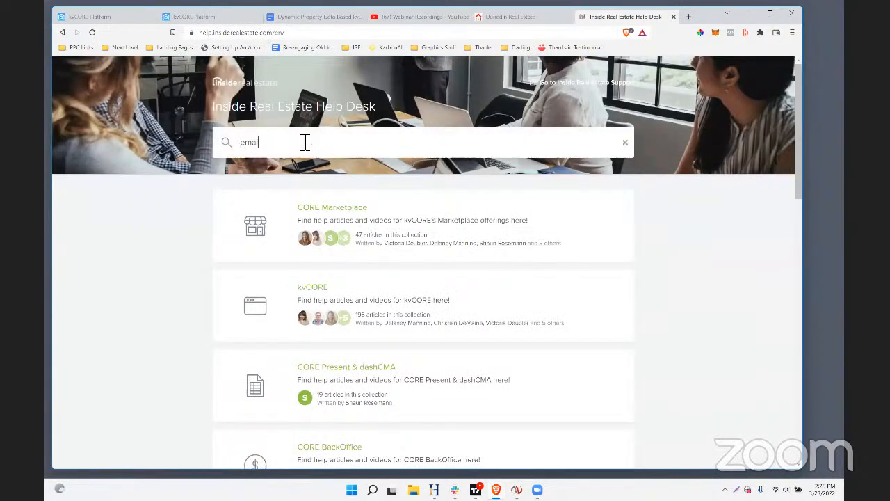
key("Return")
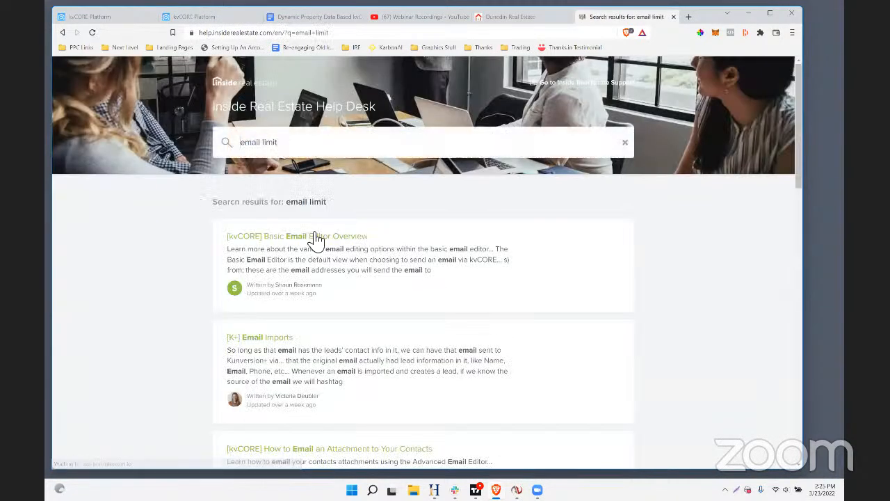
Look through the help desk results and open the "[kvCORE] Scheduled Mass Email Overview" article
scroll(343, 306, "down", 2)
scroll(341, 303, "down", 3)
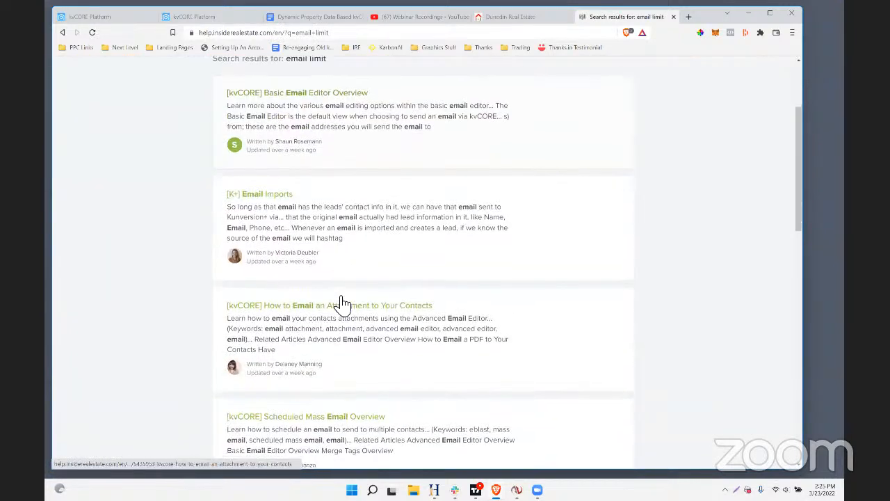
scroll(330, 285, "down", 2)
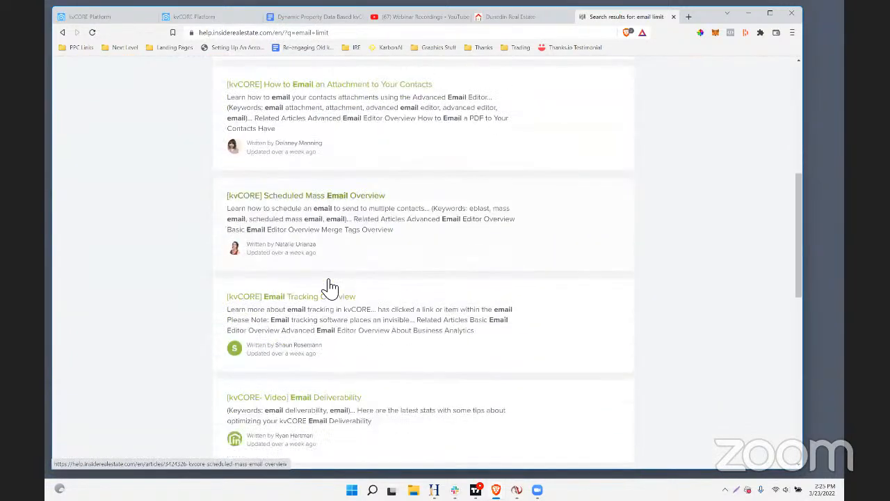
left_click(302, 189)
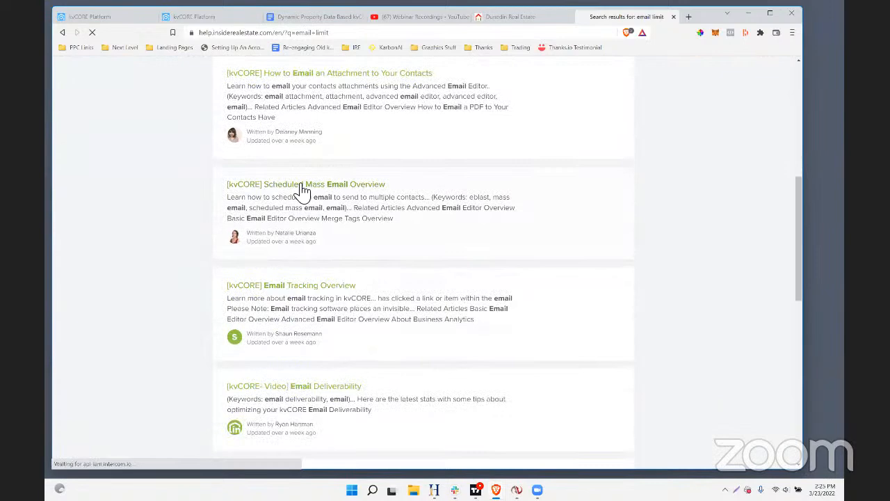
Read through the Scheduled Mass Email Overview article, from recipients and timing to its important tips, for any mass email sending limit
scroll(348, 208, "down", 5)
scroll(384, 234, "down", 13)
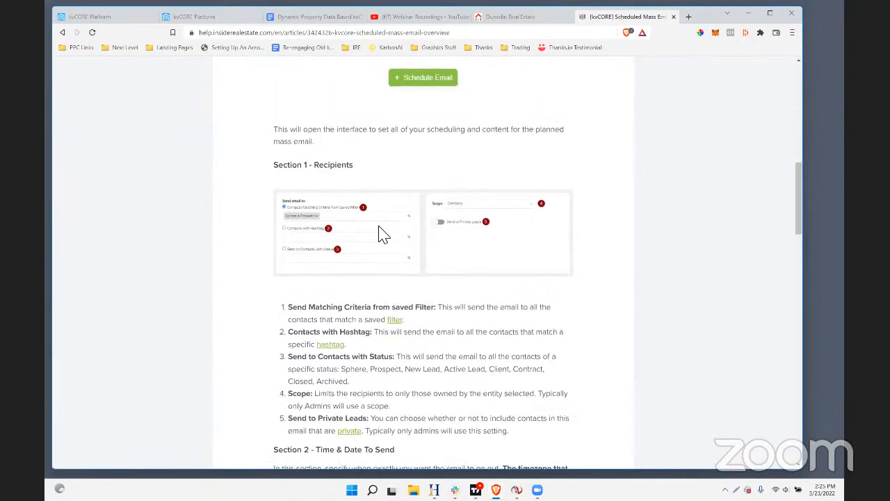
scroll(467, 219, "down", 7)
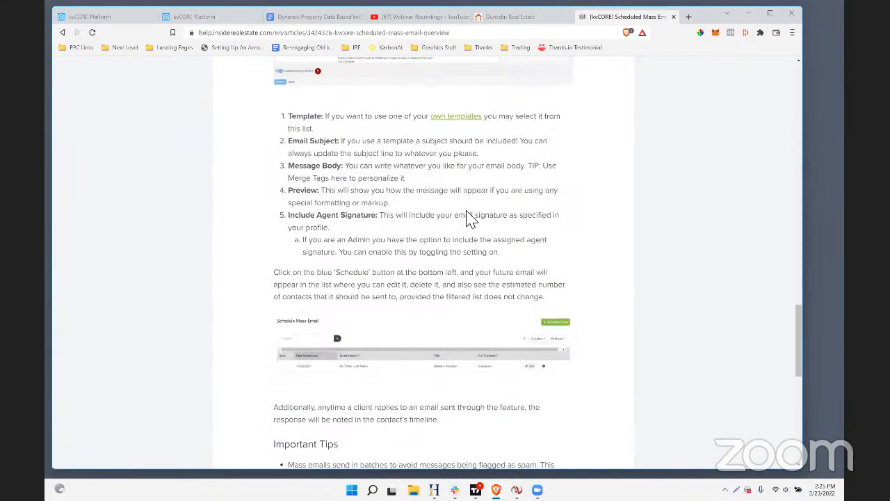
scroll(468, 219, "down", 1)
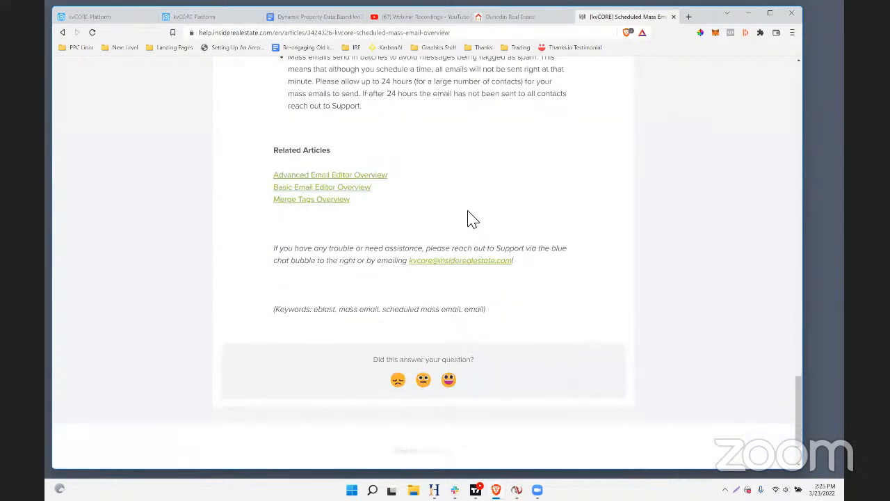
scroll(468, 219, "up", 3)
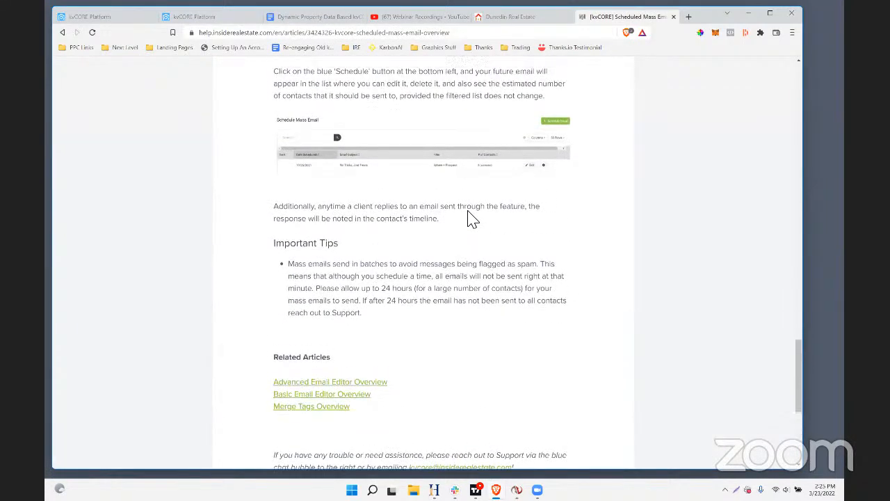
scroll(468, 219, "up", 2)
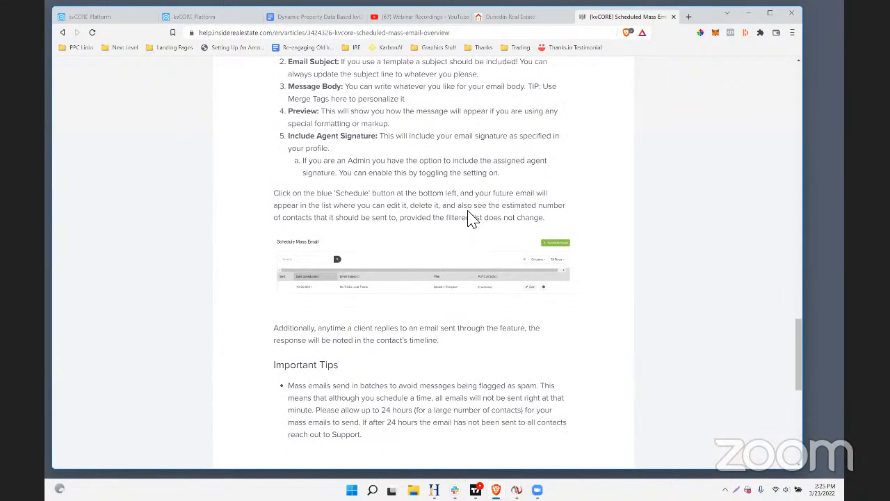
scroll(477, 163, "up", 4)
scroll(483, 165, "down", 5)
scroll(484, 166, "up", 12)
scroll(484, 166, "down", 4)
scroll(484, 166, "up", 2)
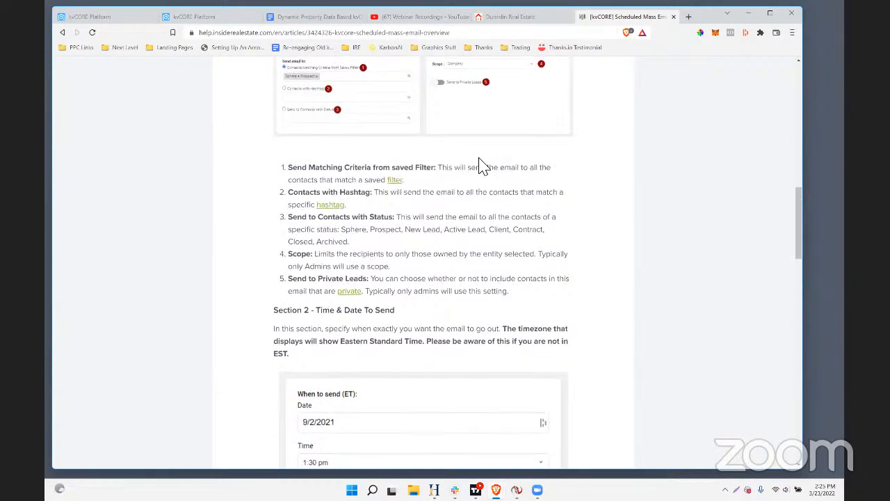
scroll(483, 167, "up", 1)
scroll(484, 167, "up", 14)
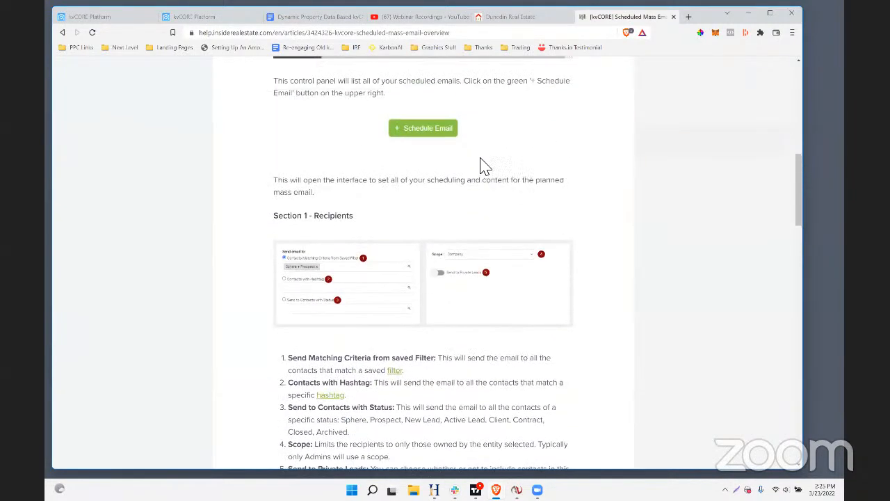
scroll(484, 166, "down", 20)
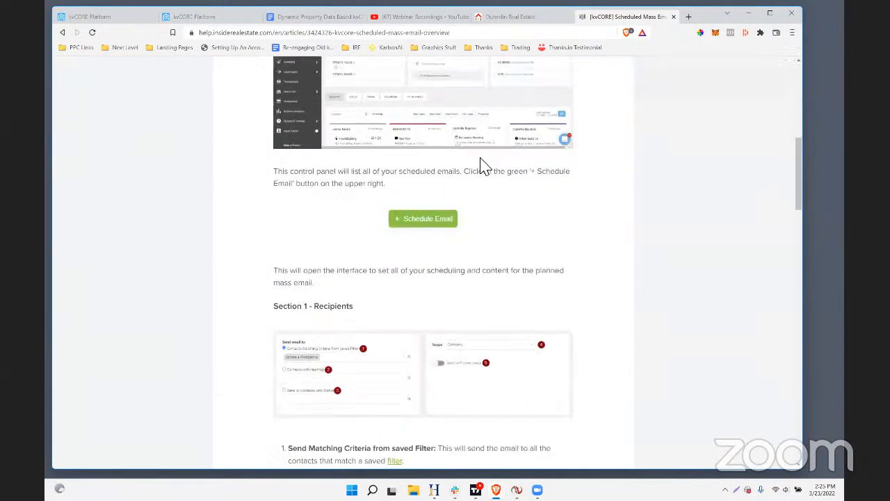
scroll(477, 156, "down", 6)
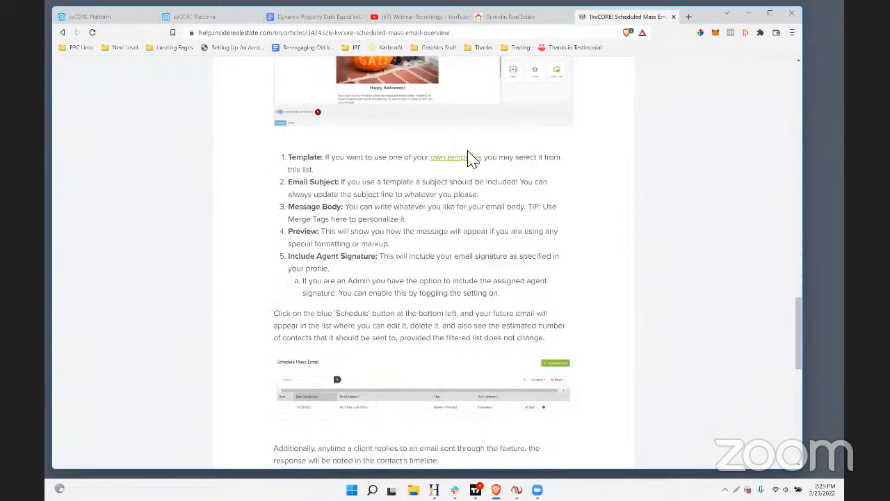
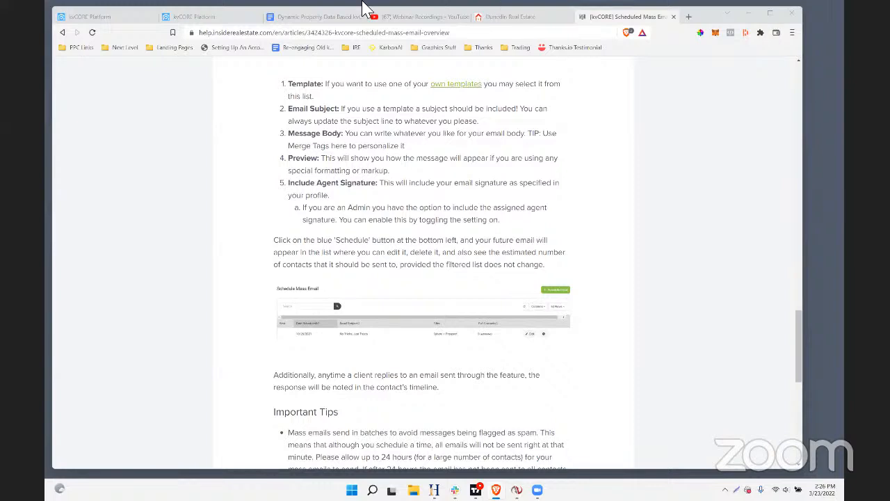
Switch back to kvCORE from the help article and open its dashboard
left_click(208, 17)
left_click(76, 18)
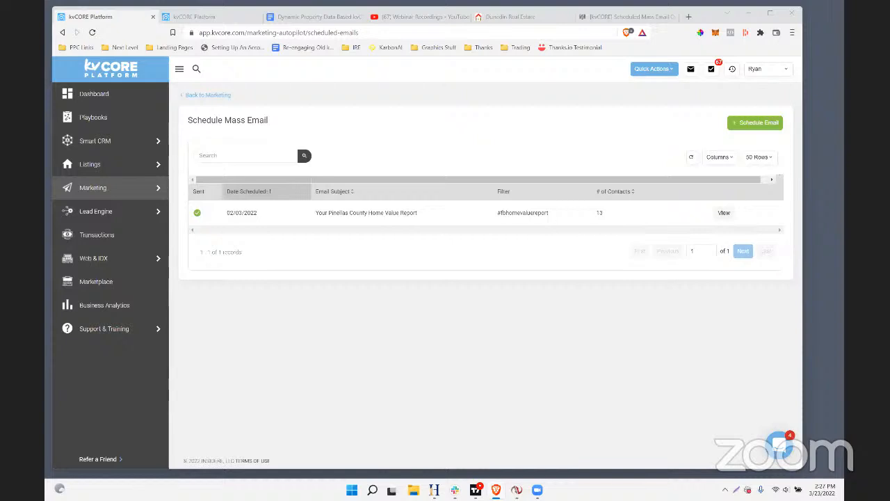
left_click(104, 106)
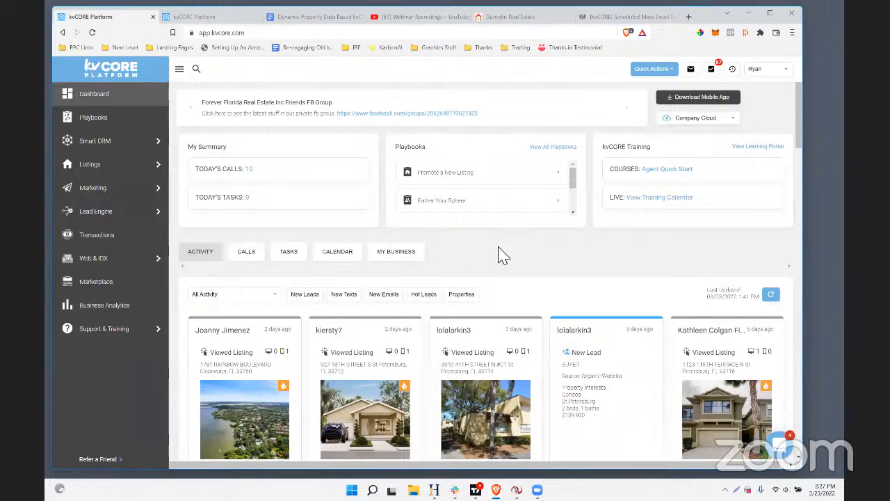
Filter the dashboard's activity feed to show only Email Events
scroll(498, 254, "down", 3)
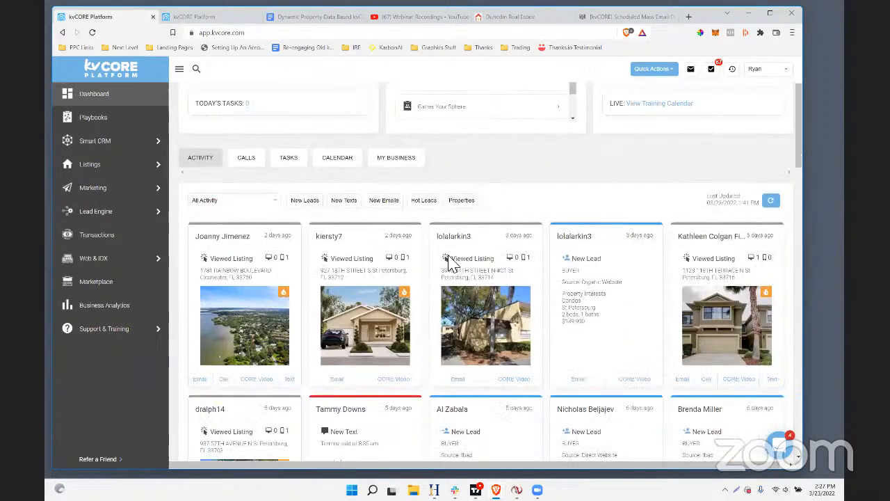
scroll(418, 256, "up", 2)
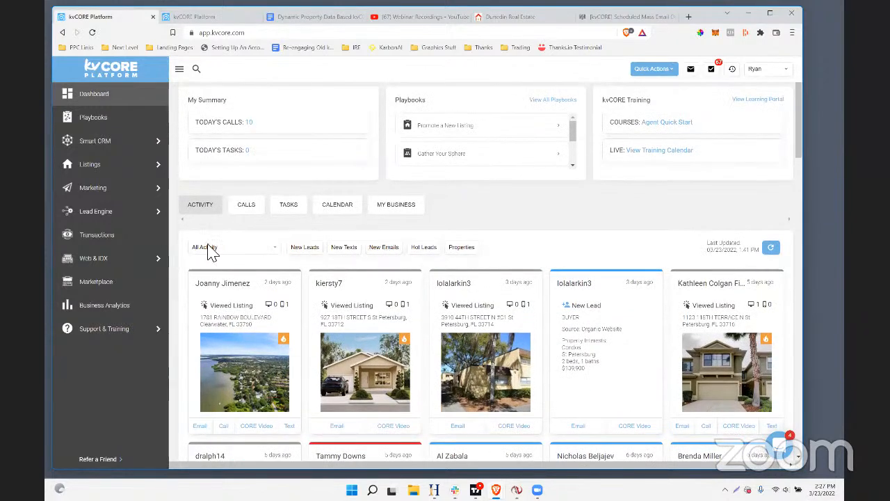
scroll(222, 260, "up", 1)
scroll(143, 250, "down", 1)
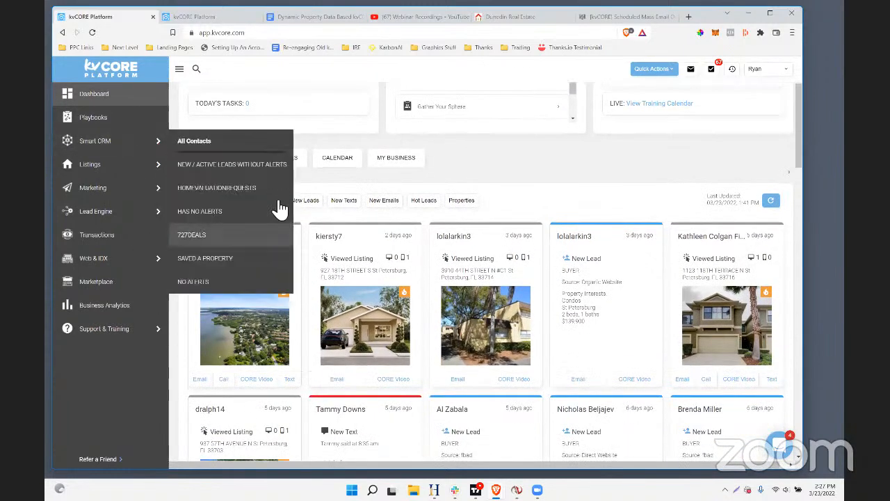
left_click(274, 201)
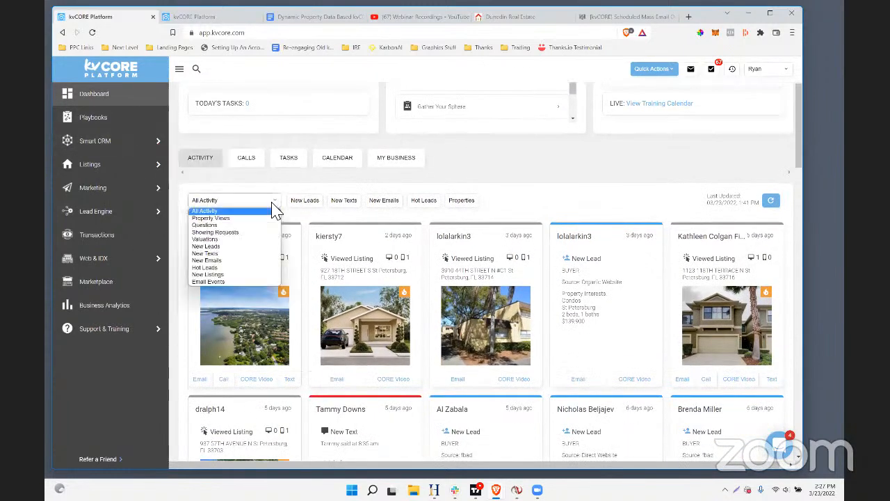
left_click(216, 282)
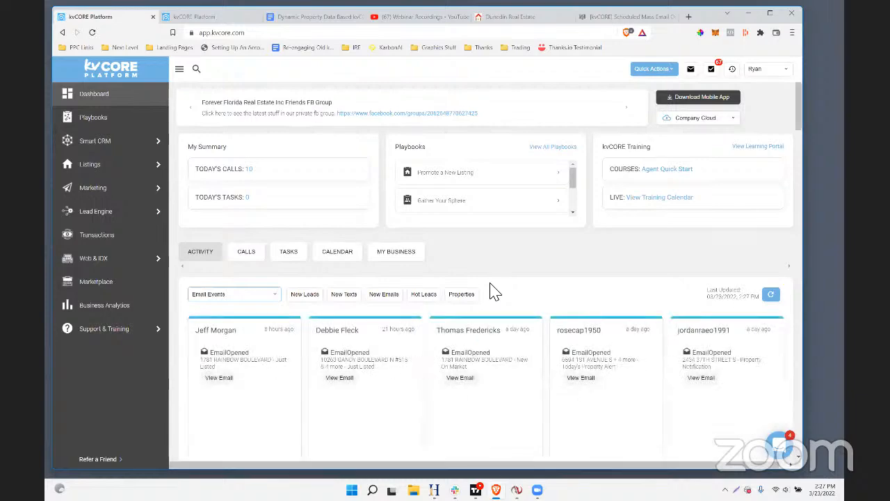
Look through the Email Events cards on the dashboard for contacts who opened or clicked their emails
scroll(437, 317, "down", 2)
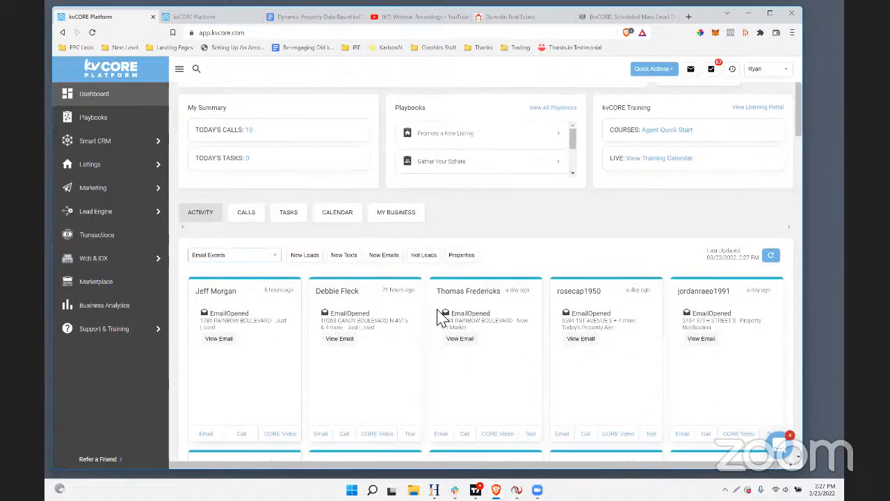
scroll(379, 355, "down", 5)
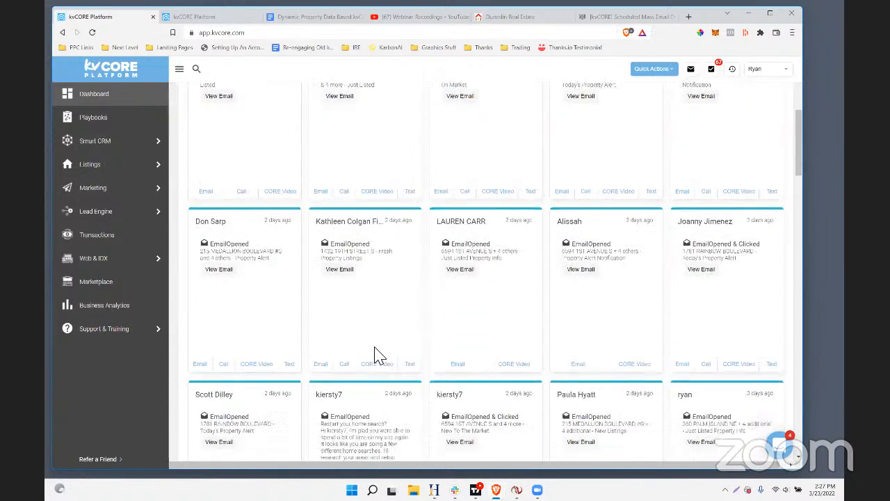
scroll(314, 369, "up", 3)
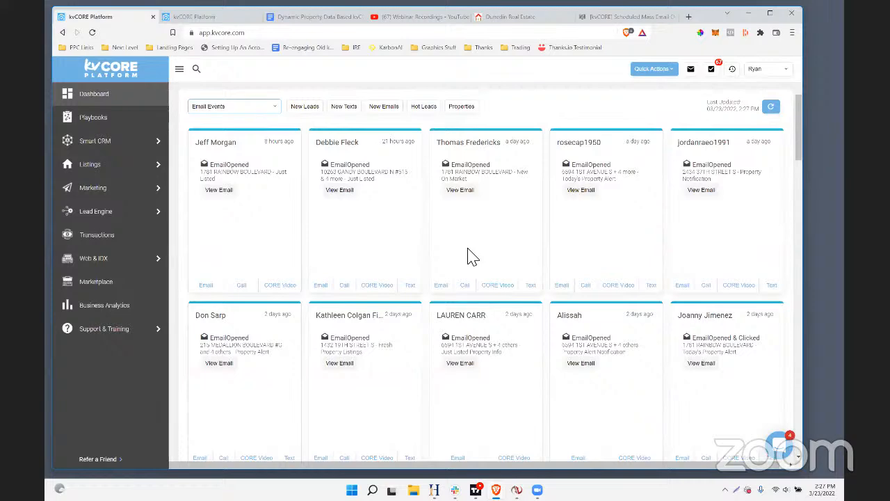
scroll(527, 264, "down", 2)
scroll(521, 272, "up", 4)
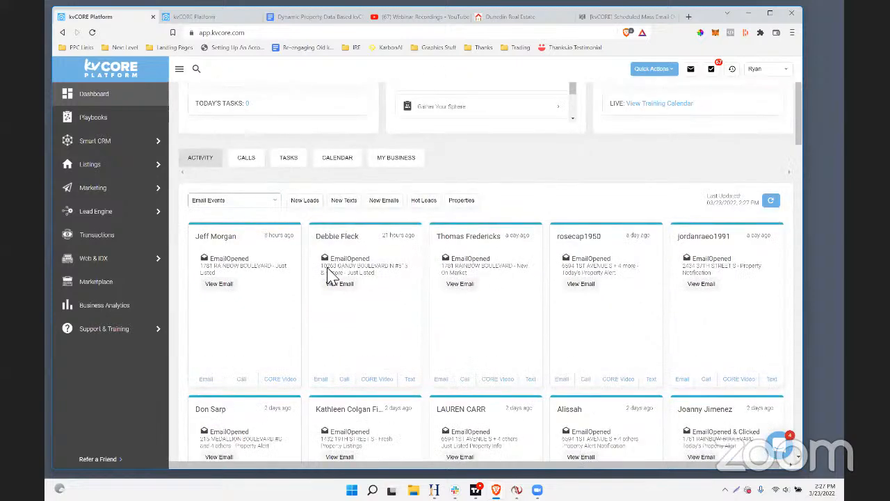
scroll(378, 357, "up", 2)
scroll(420, 371, "down", 2)
scroll(417, 369, "up", 2)
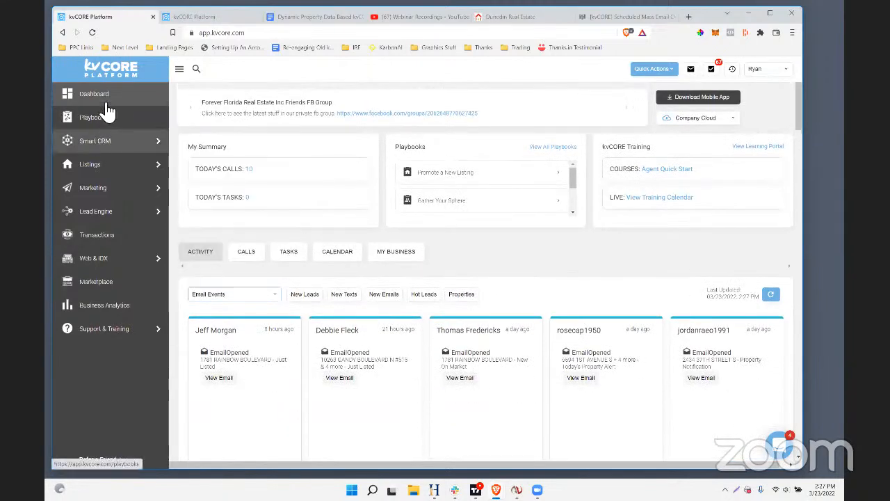
Open the contact record from the first Email Events card and check when the latest sent emails were opened
left_click(223, 337)
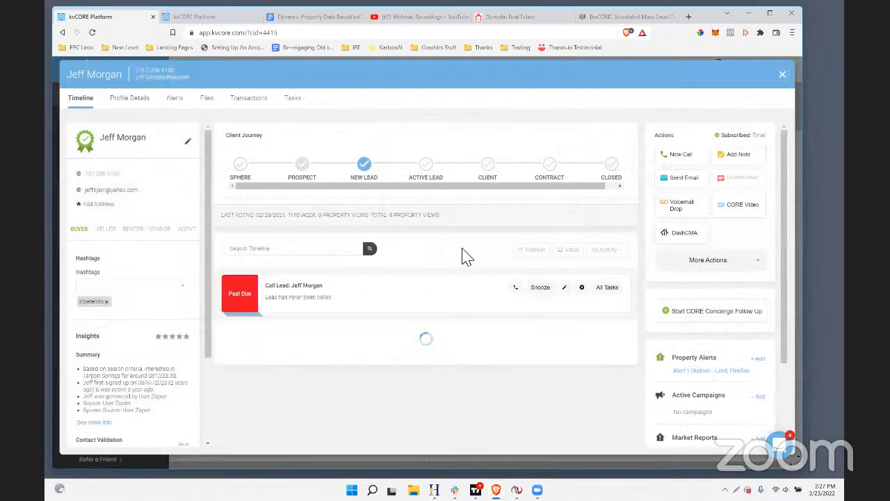
scroll(466, 257, "down", 2)
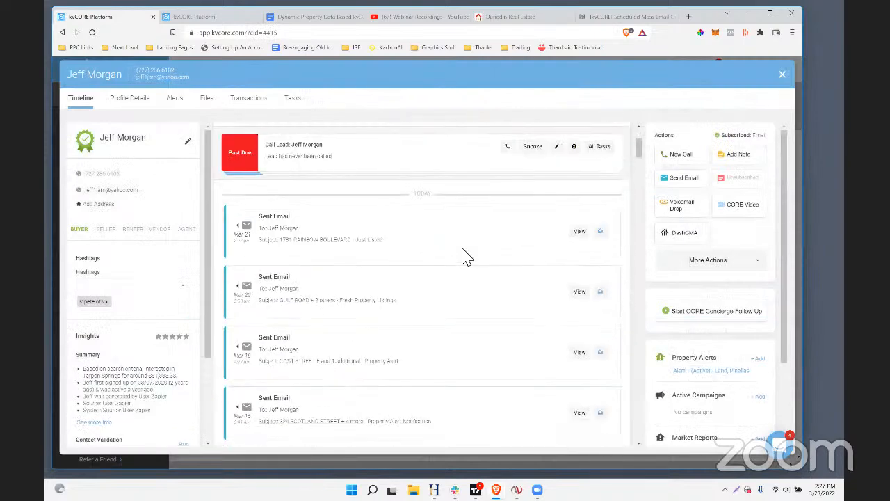
scroll(461, 254, "down", 1)
mouse_move(604, 272)
scroll(607, 209, "down", 1)
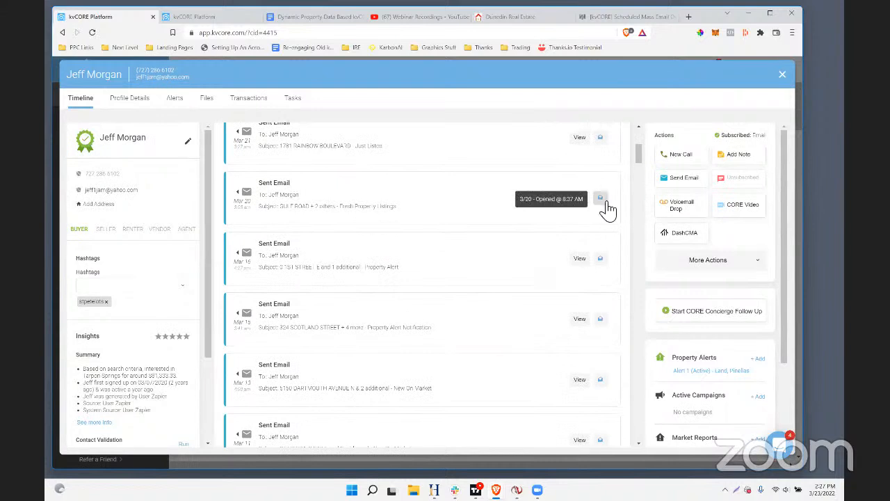
mouse_move(609, 143)
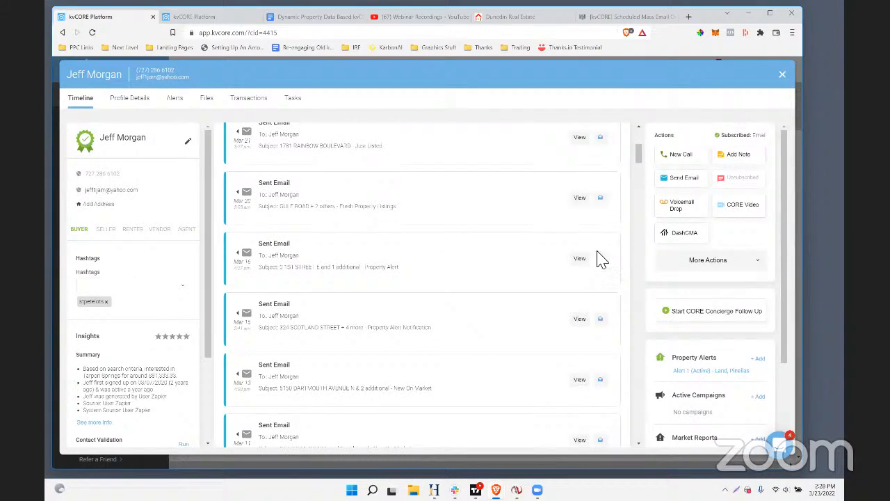
Check the open and click times of the older property alert emails in the contact's timeline, back to early March
scroll(603, 262, "down", 1)
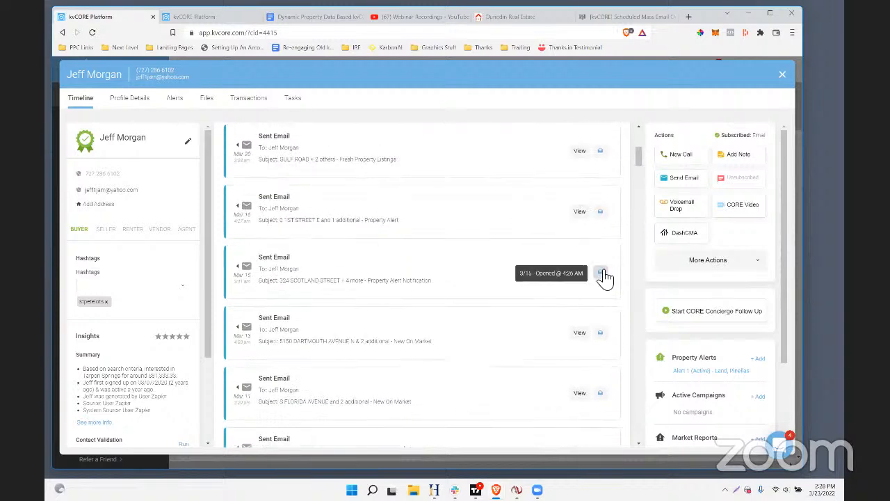
scroll(605, 276, "up", 3)
mouse_move(610, 234)
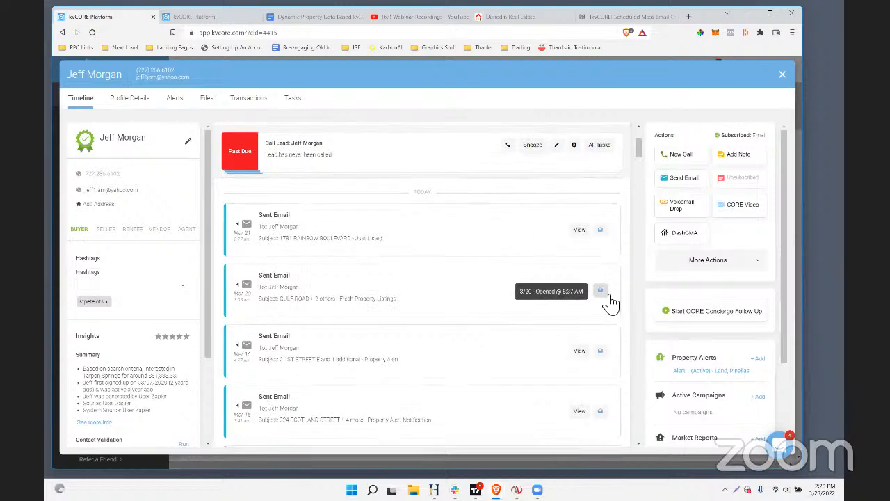
scroll(603, 301, "down", 2)
scroll(600, 257, "down", 3)
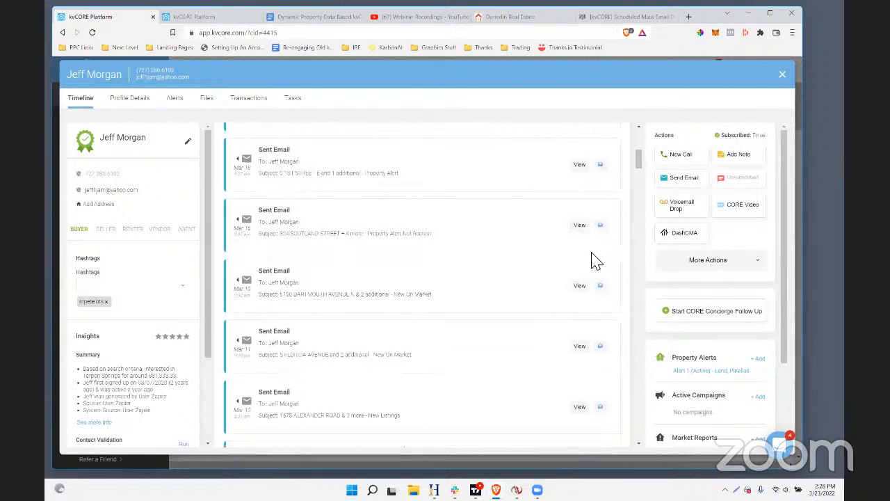
scroll(589, 278, "down", 2)
scroll(584, 291, "down", 2)
mouse_move(600, 357)
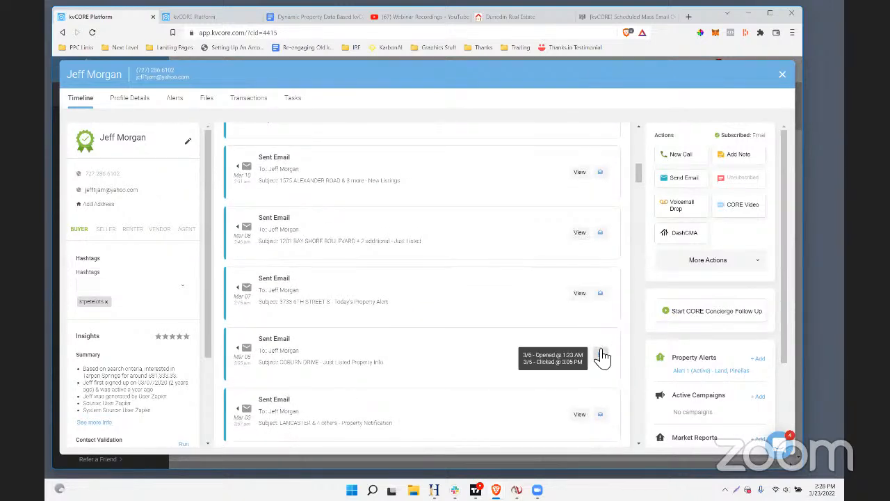
Review the contact's last activity date and the history of sent emails in the timeline, and close the record
scroll(612, 353, "up", 8)
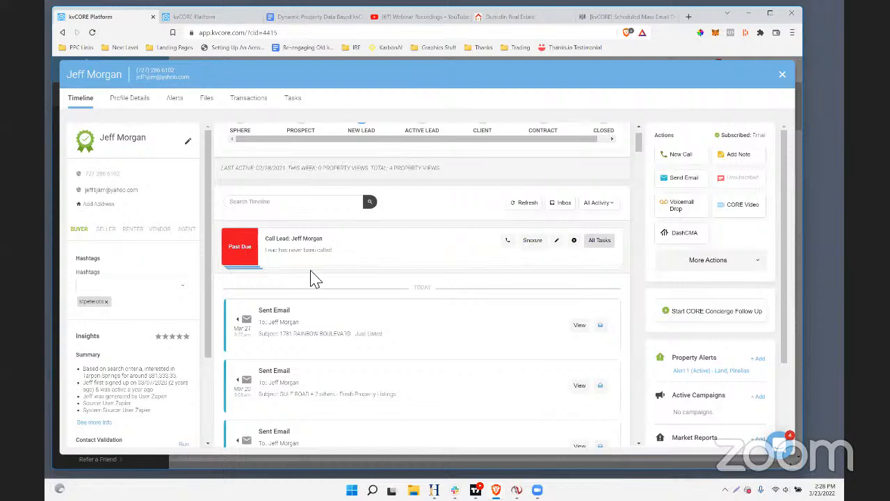
scroll(458, 334, "down", 5)
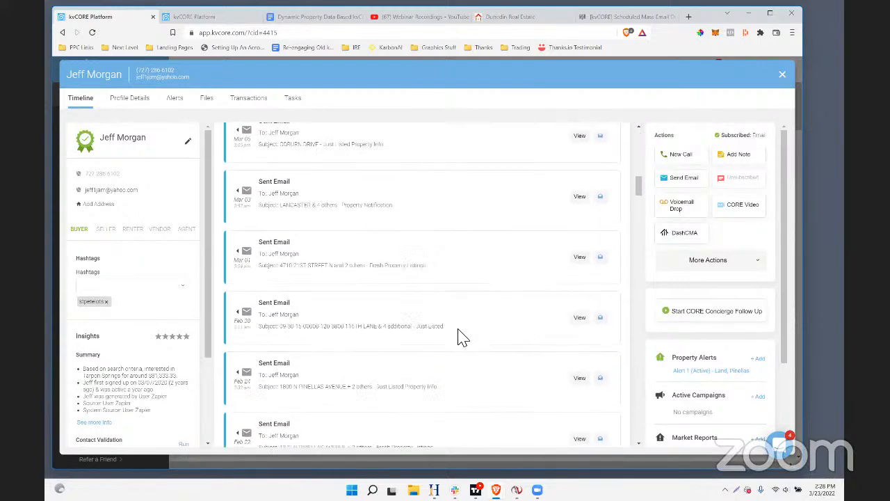
scroll(458, 337, "up", 10)
scroll(459, 341, "up", 2)
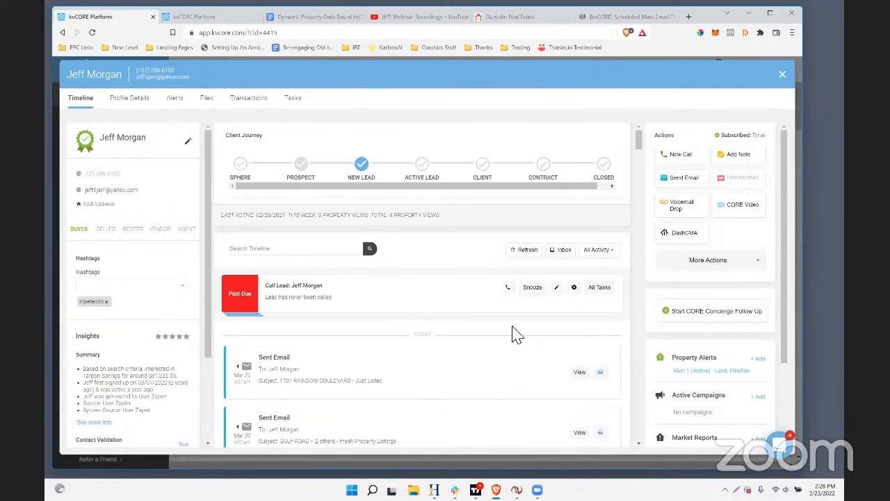
scroll(449, 364, "down", 2)
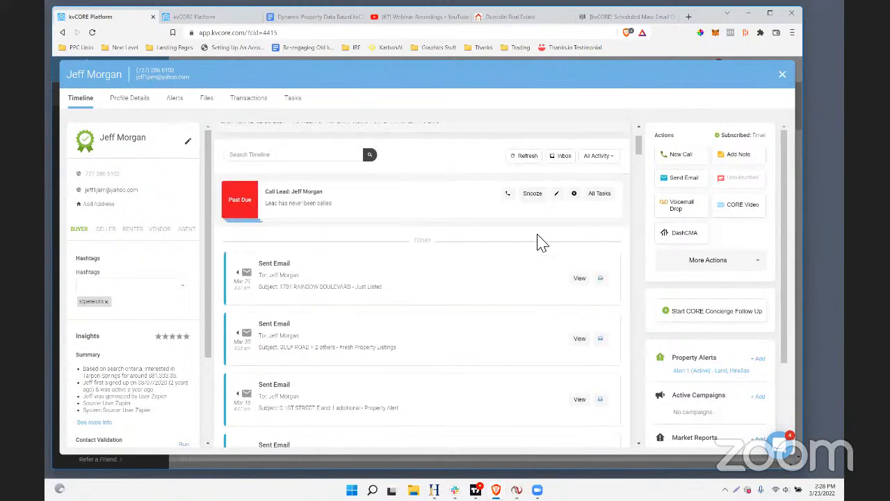
scroll(313, 315, "down", 2)
scroll(319, 317, "up", 2)
scroll(409, 196, "down", 3)
scroll(409, 195, "up", 2)
scroll(410, 195, "up", 3)
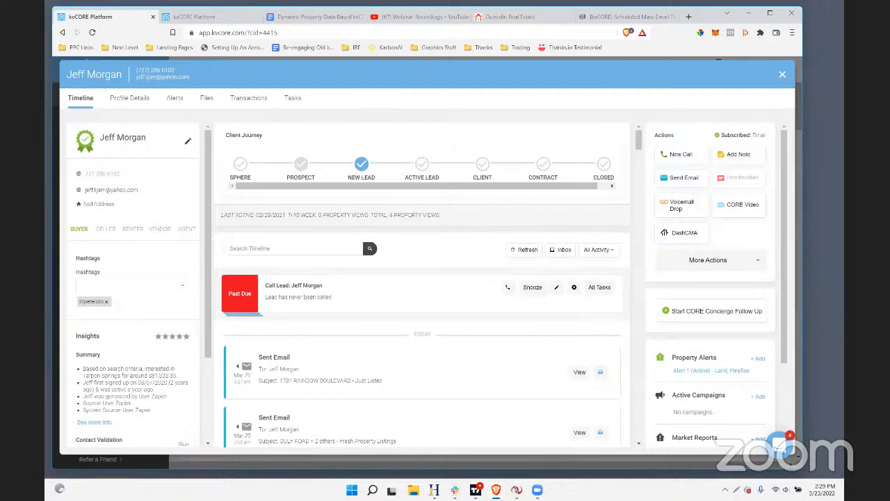
scroll(548, 322, "down", 2)
scroll(549, 322, "up", 2)
left_click(782, 73)
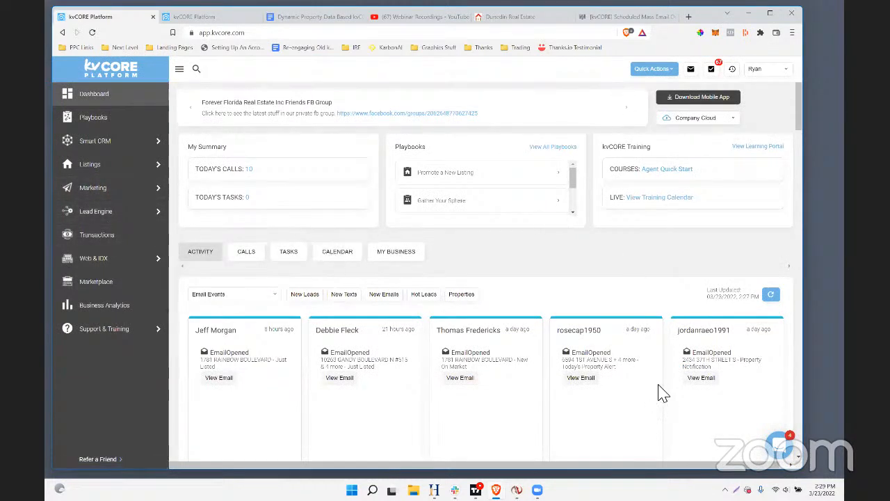
Open Scheduled Mass Emails in the marketing area, view the sent "Your Pinellas County Home Value Report" email and close it
mouse_move(96, 196)
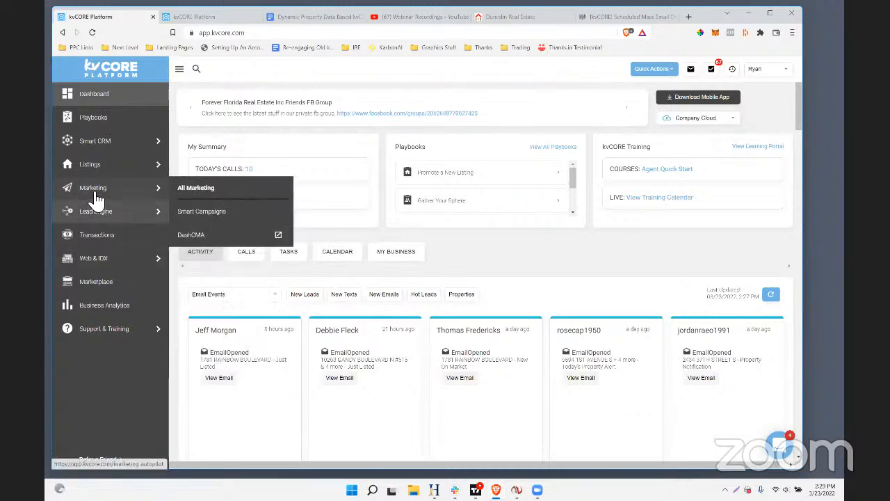
left_click(182, 195)
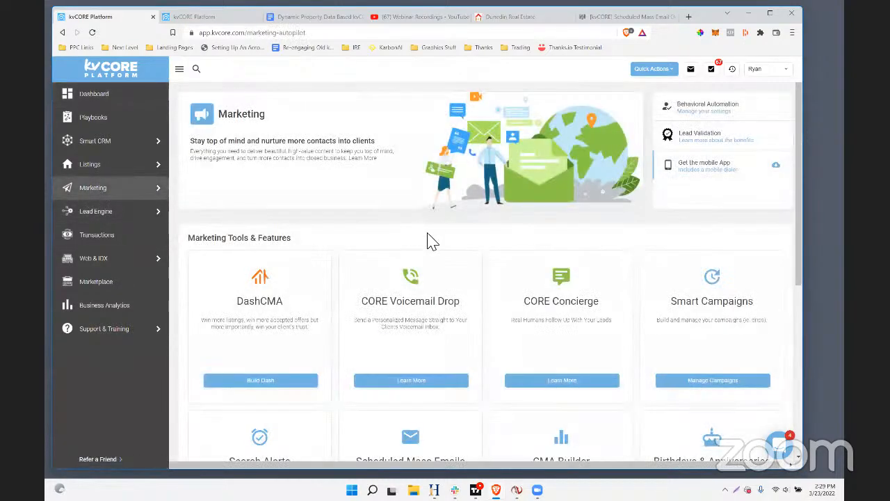
scroll(427, 238, "down", 3)
left_click_drag(477, 282, 356, 278)
left_click(415, 355)
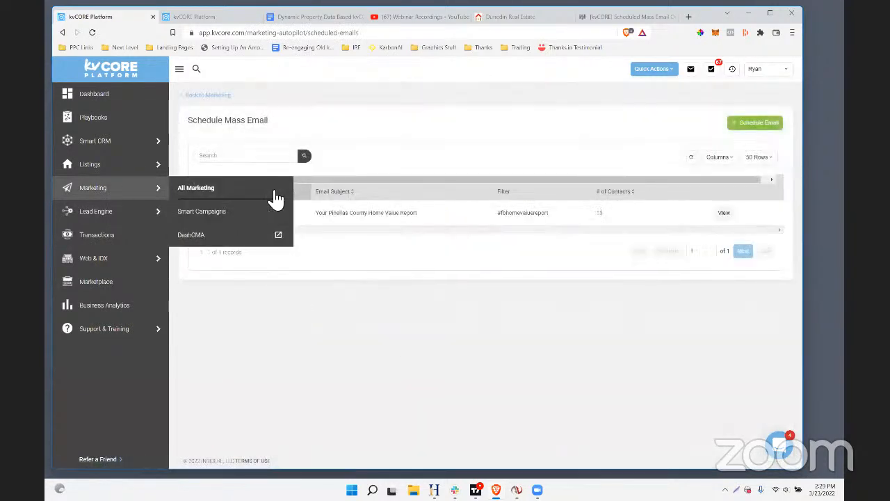
left_click(722, 215)
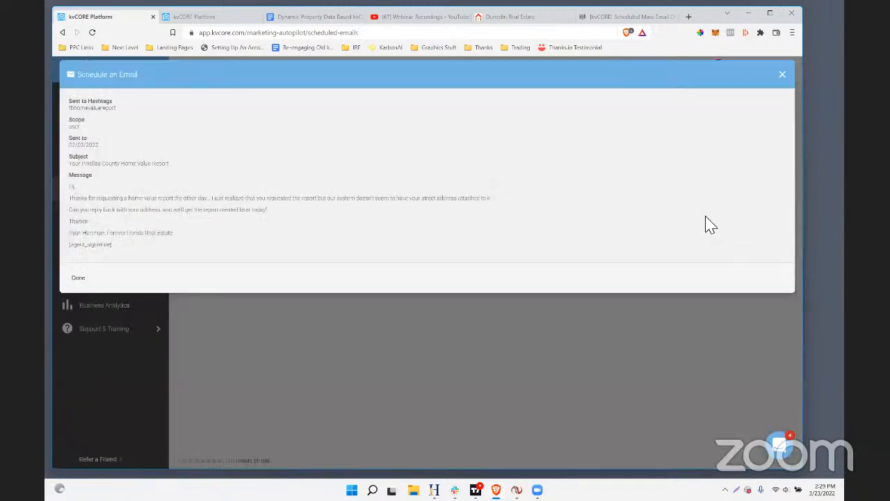
left_click(782, 74)
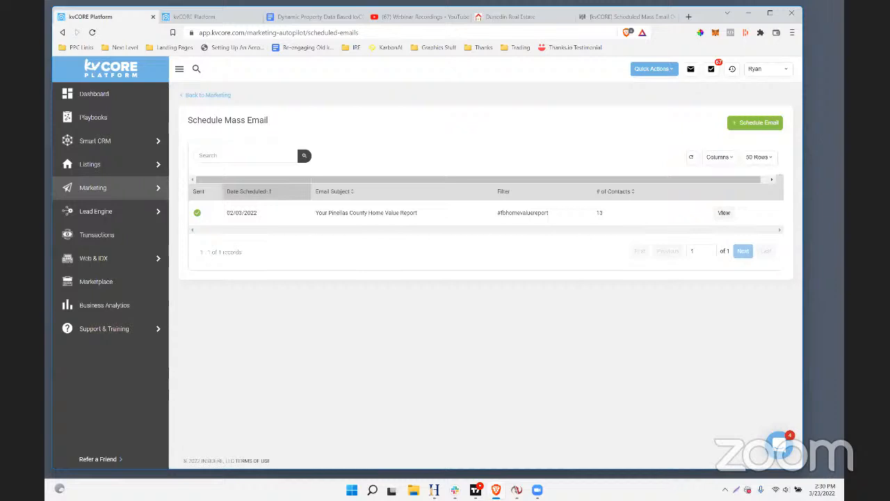
Load the agent website's custom landing page creator at /ask/create in the Dunedin Real Estate browser tab and examine its headline text
left_click(504, 18)
left_click(271, 32)
left_click_drag(389, 33, 114, 39)
type("ryanhartman")
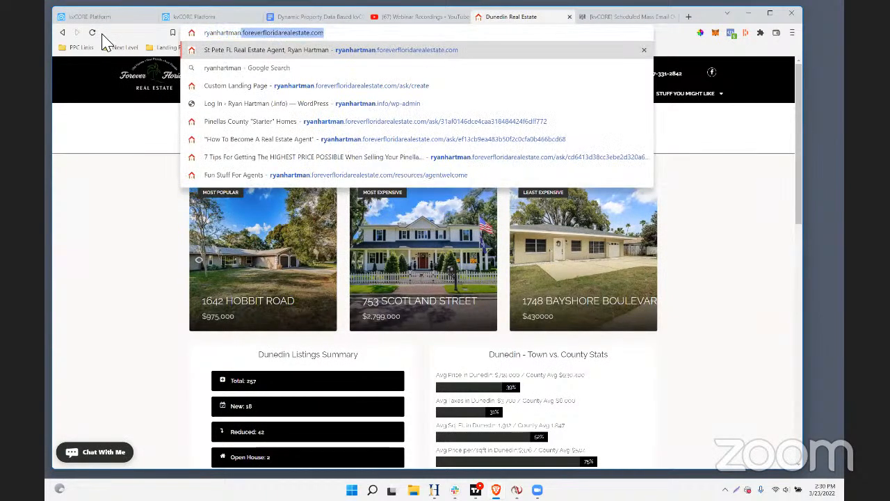
key("Right")
type("/a")
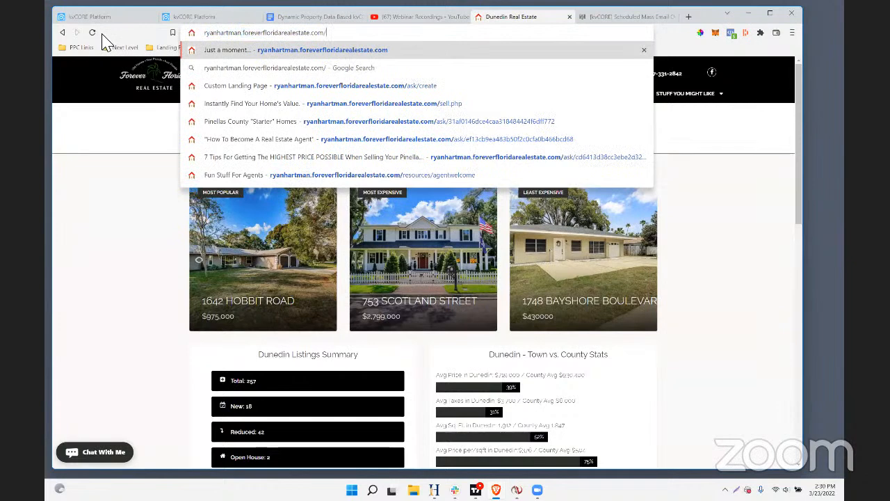
key("Return")
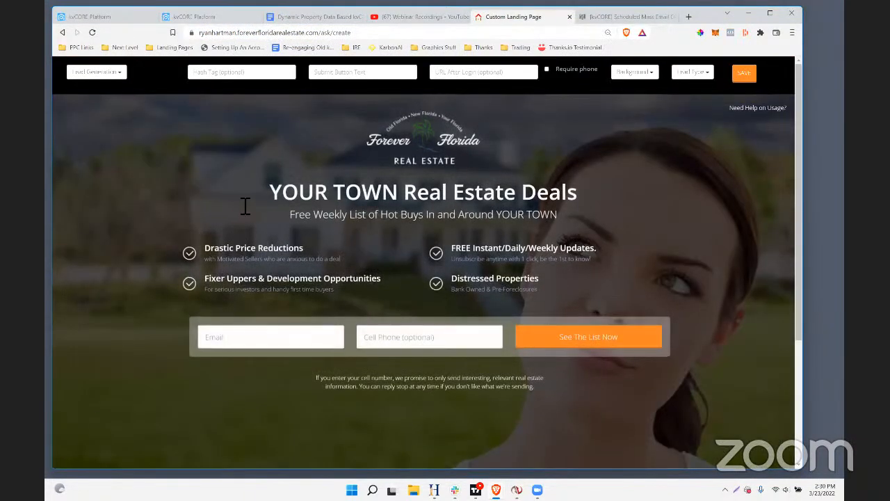
left_click_drag(265, 200, 584, 229)
left_click(674, 252)
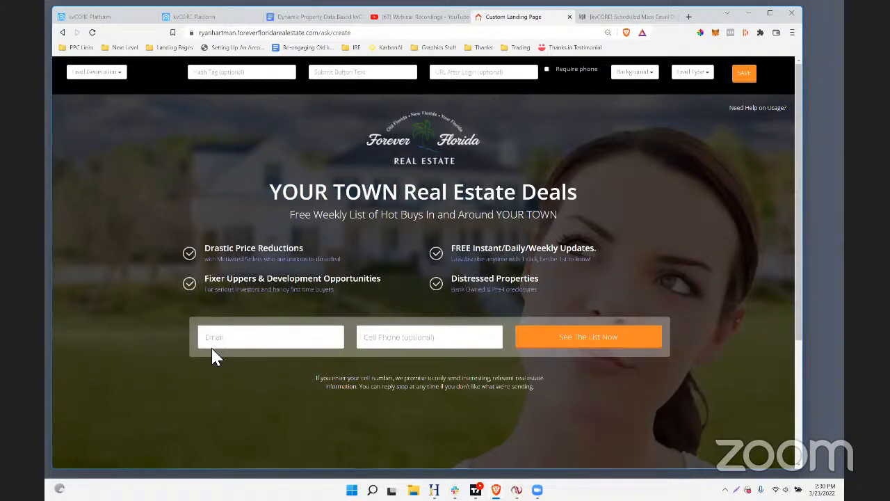
Try the landing page's Require phone option and switch it back off
left_click(547, 71)
left_click_drag(596, 69, 560, 70)
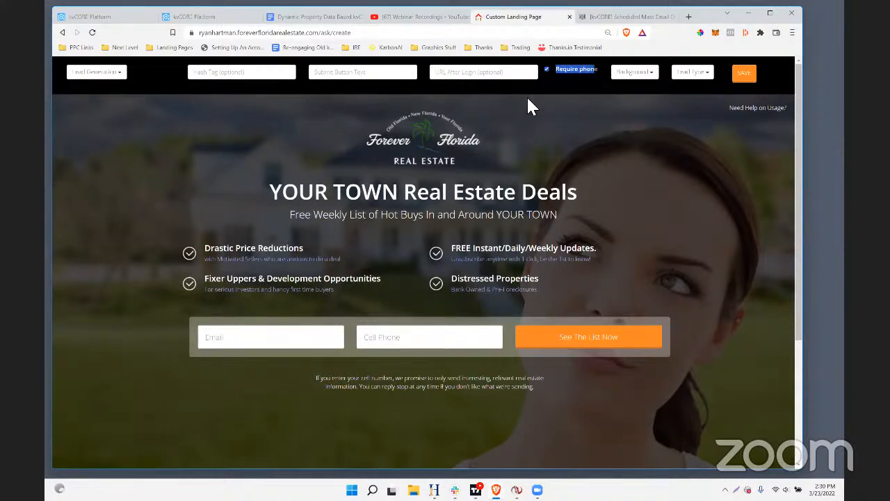
left_click(528, 94)
left_click(547, 70)
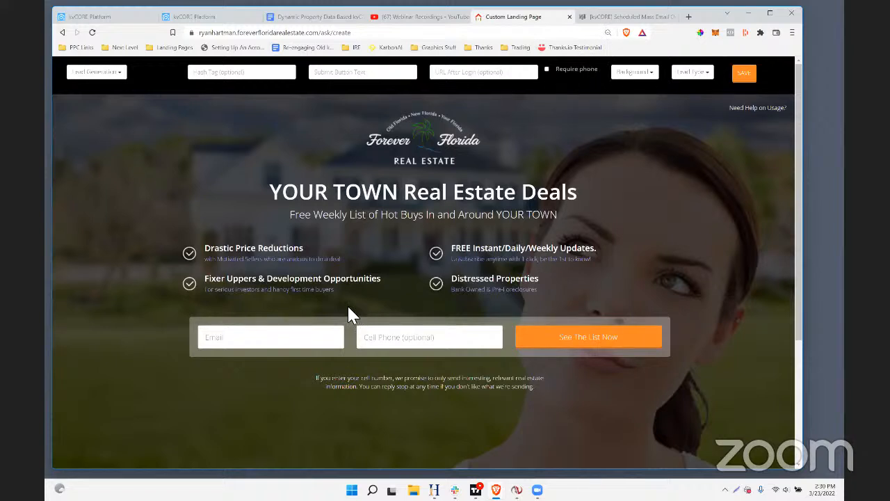
left_click(689, 16)
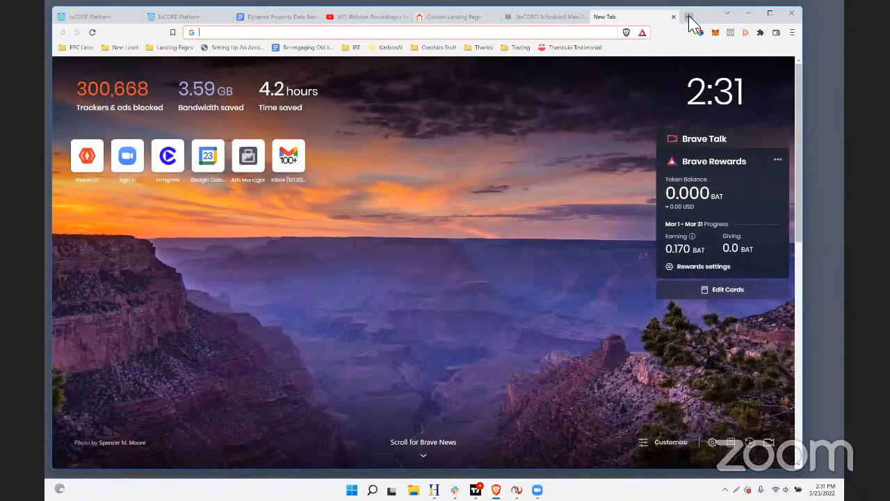
type("c")
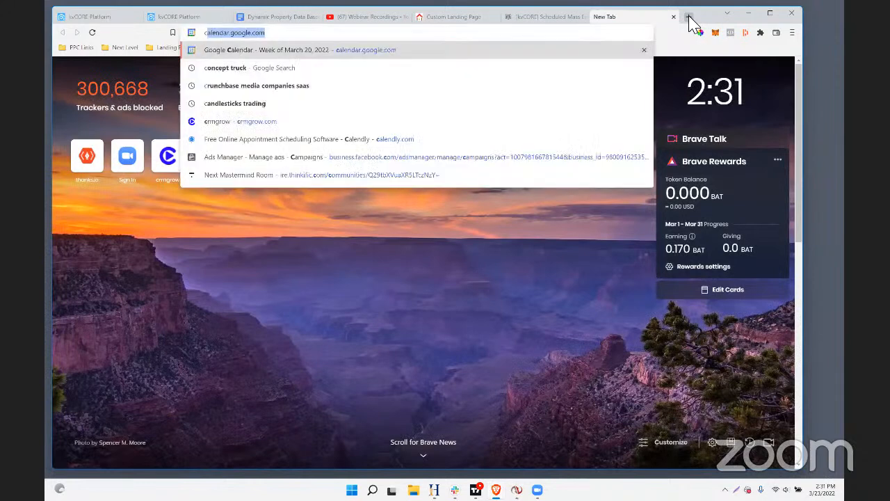
key("BackSpace")
key("BackSpace")
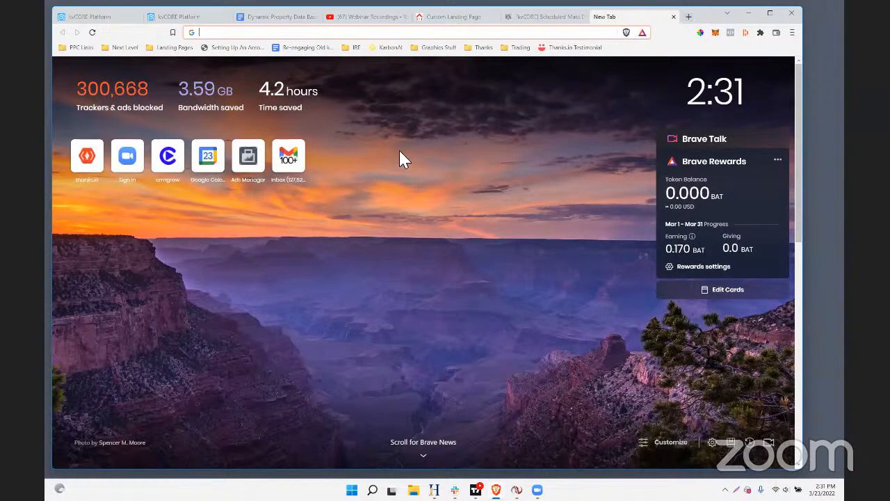
left_click(533, 20)
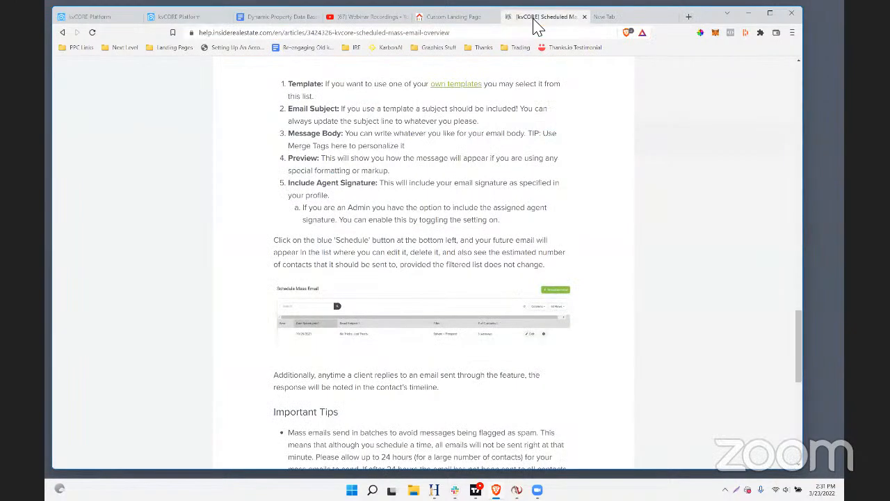
left_click(445, 19)
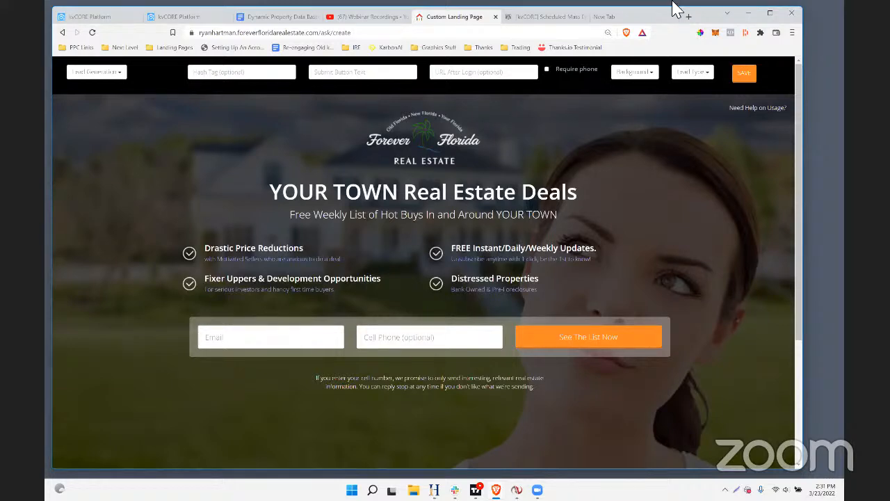
Load the agent website's home page in the blank browser tab and open its Deal Links page
left_click(609, 17)
type("ryanhartman.foreverfloridarealestate.com")
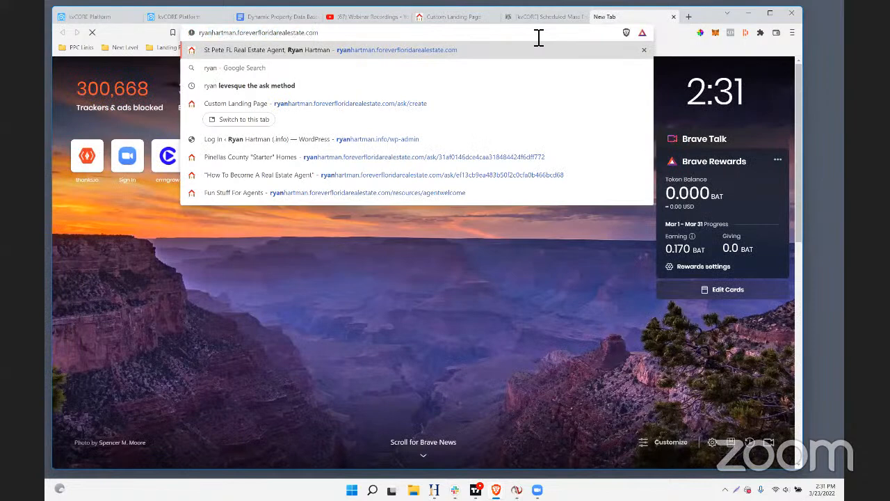
key("Return")
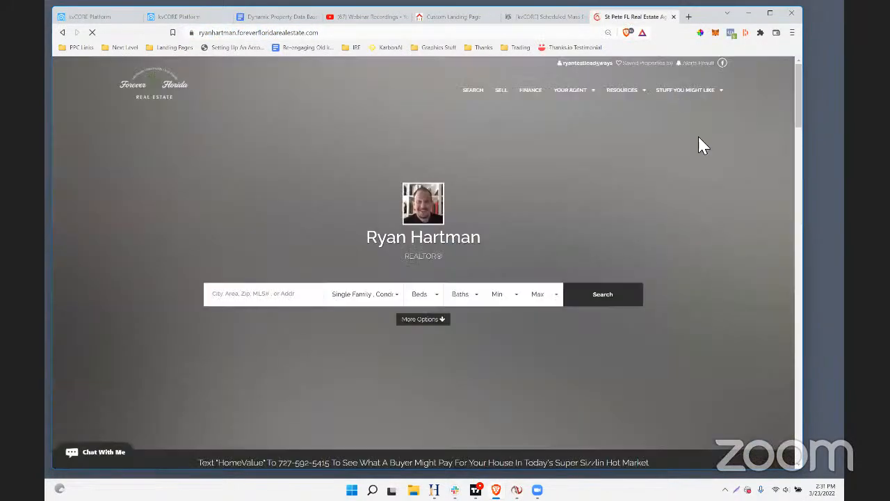
mouse_move(689, 97)
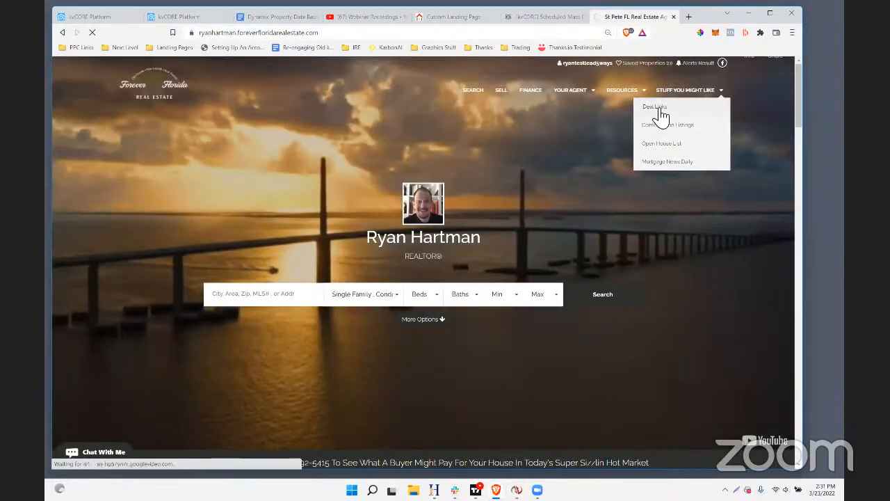
left_click(659, 111)
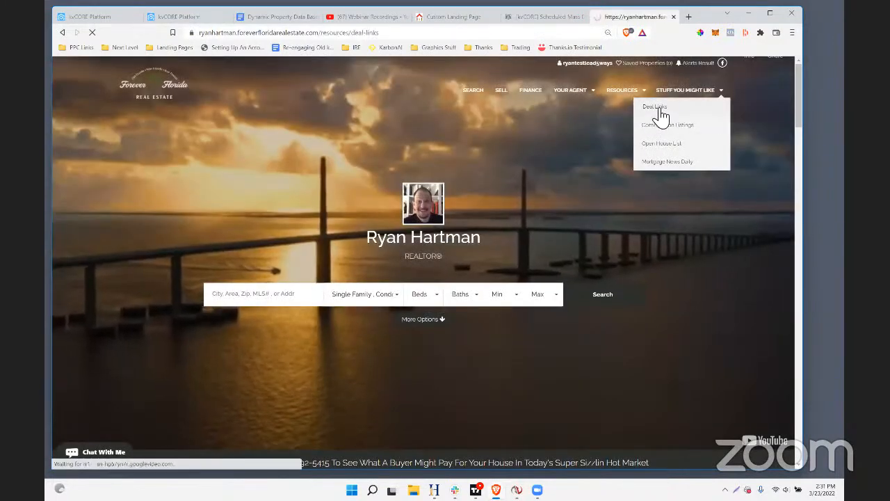
Examine the list of deal-type listing links, including the land and single-family home entries, and the contact line below it
scroll(417, 248, "down", 2)
left_click_drag(179, 191, 600, 292)
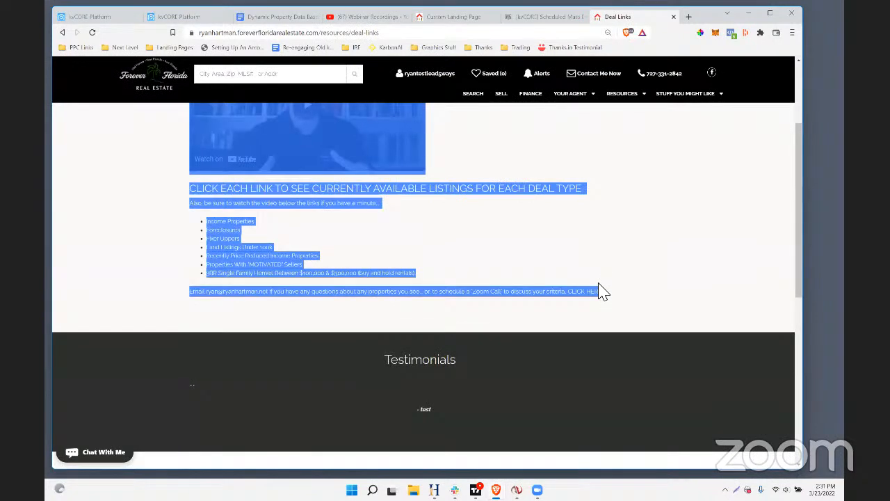
left_click(556, 252)
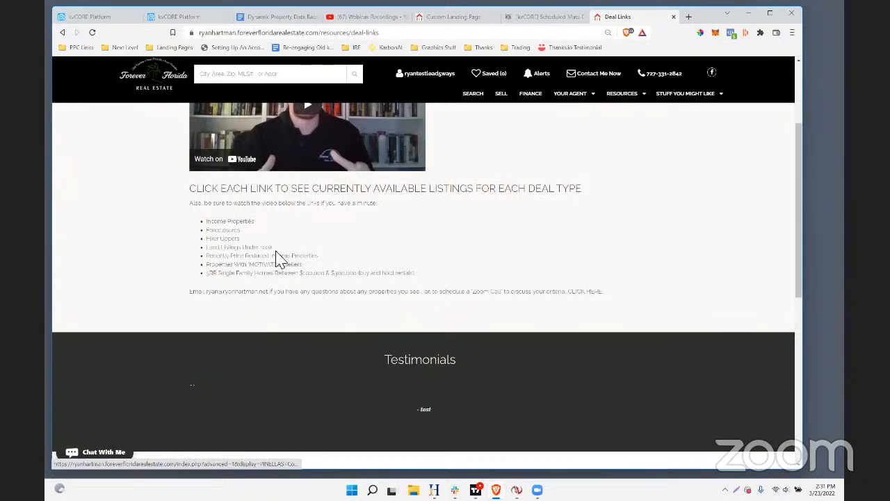
left_click_drag(273, 248, 224, 249)
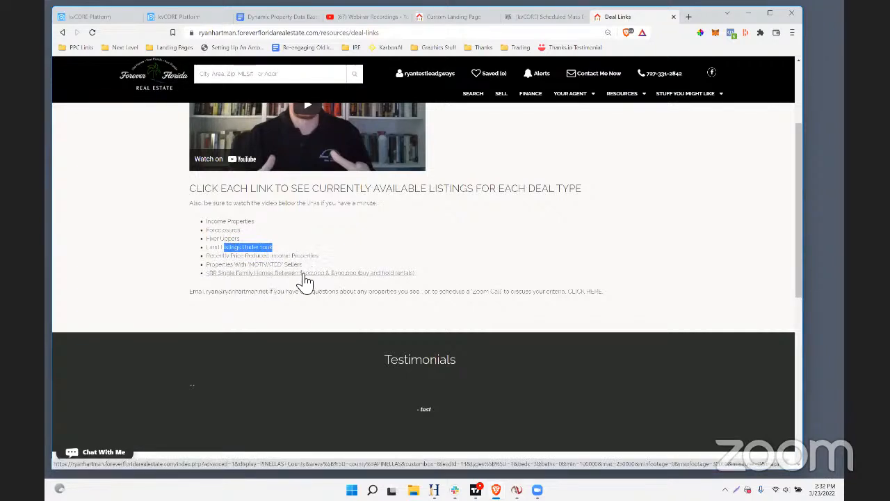
left_click_drag(420, 280, 207, 277)
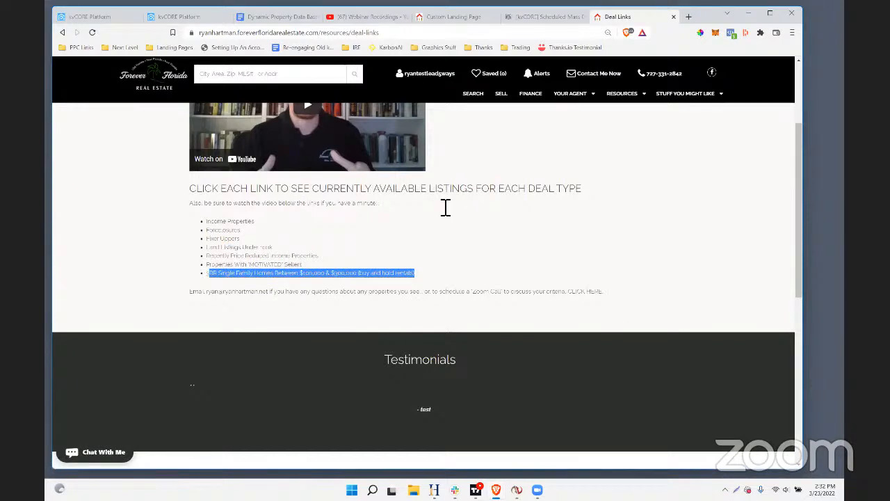
left_click(409, 232)
left_click_drag(425, 274, 222, 291)
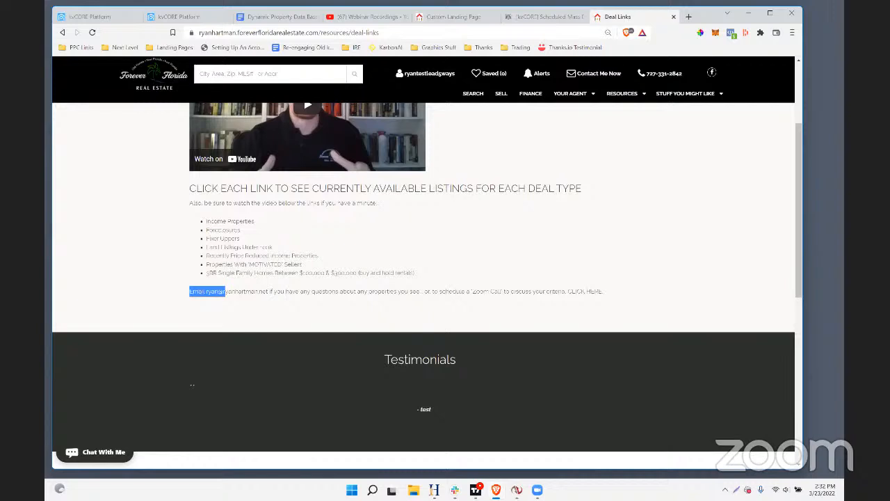
Return to the kvCORE tab with the scheduled mass emails, look over the marketing tools and open Search Alerts
left_click(104, 19)
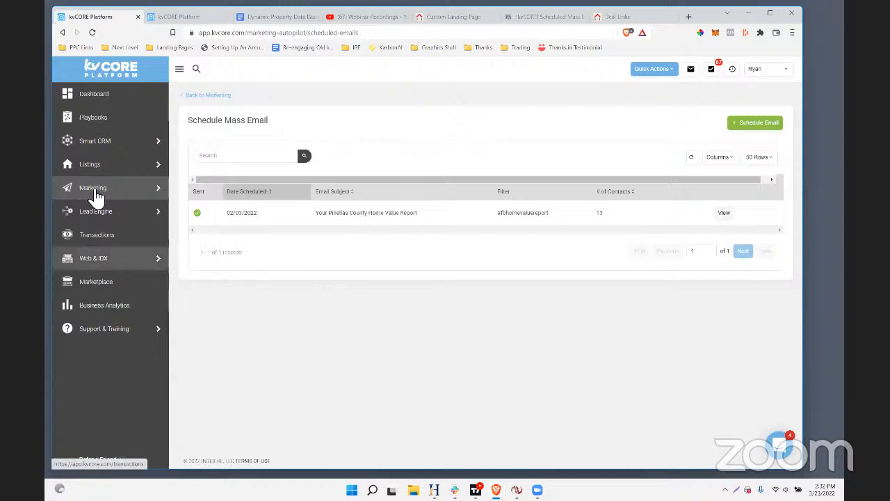
mouse_move(104, 188)
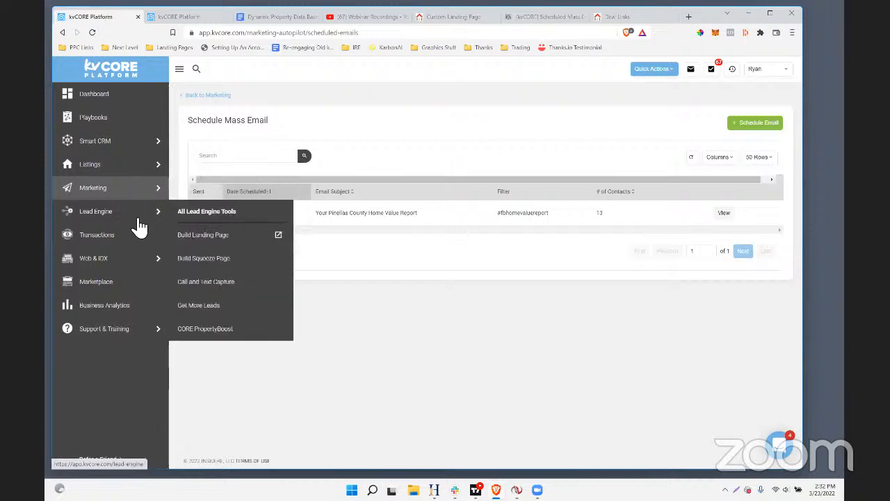
left_click(115, 197)
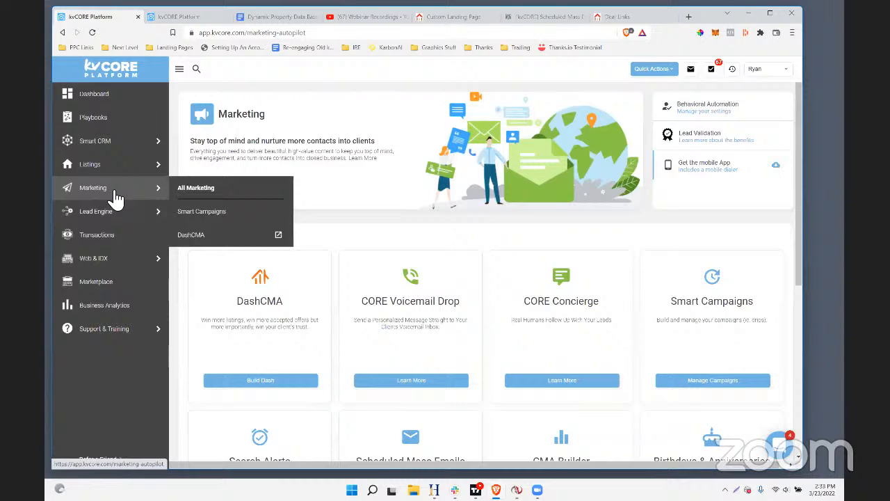
scroll(563, 243, "down", 2)
scroll(563, 242, "down", 1)
scroll(550, 236, "up", 2)
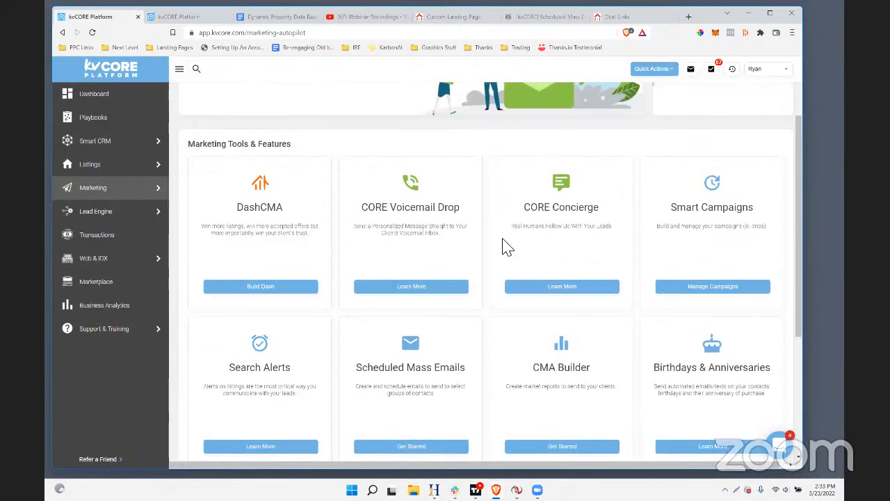
scroll(505, 247, "down", 2)
left_click_drag(304, 278, 230, 275)
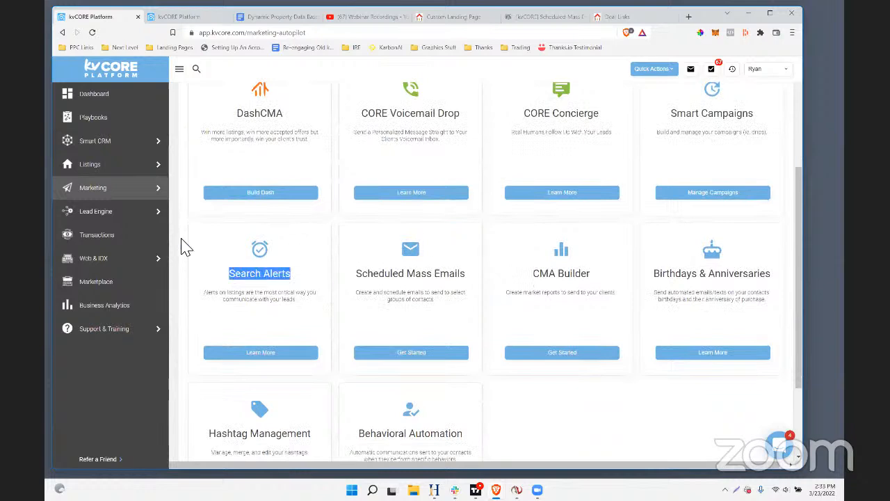
left_click(300, 275)
left_click_drag(300, 274, 216, 281)
left_click(255, 360)
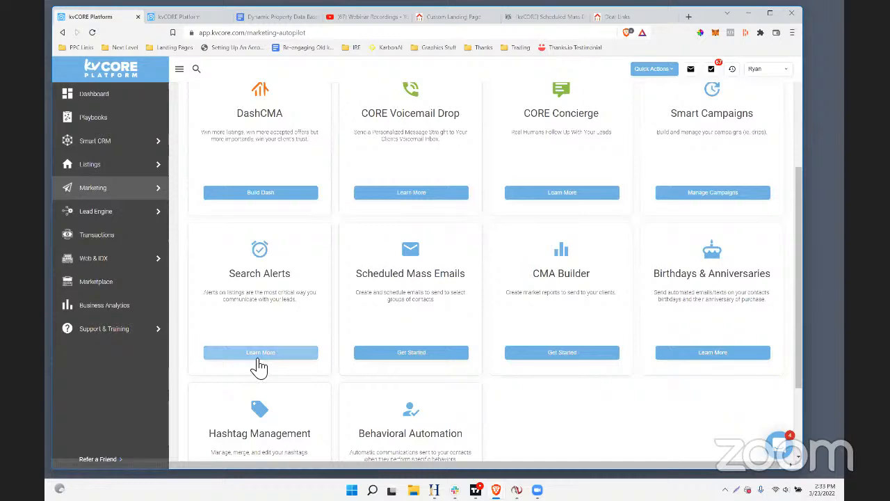
Start a new auto-assigned search alert with the hashtag zillow, look over its criteria fields and close the form without saving
scroll(389, 209, "down", 2)
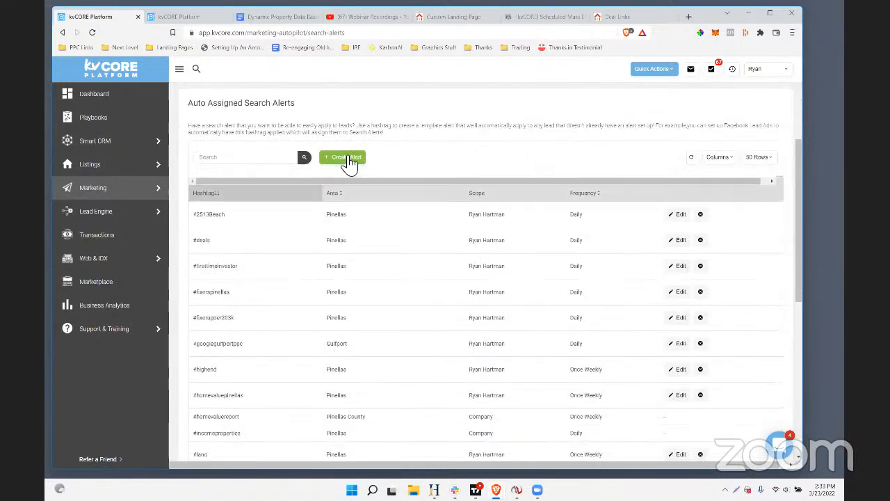
left_click(344, 158)
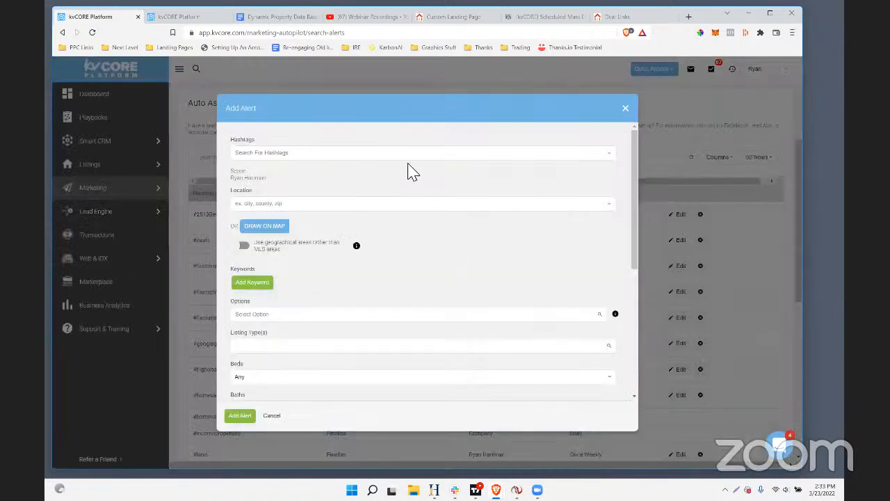
left_click(358, 161)
type("zillow")
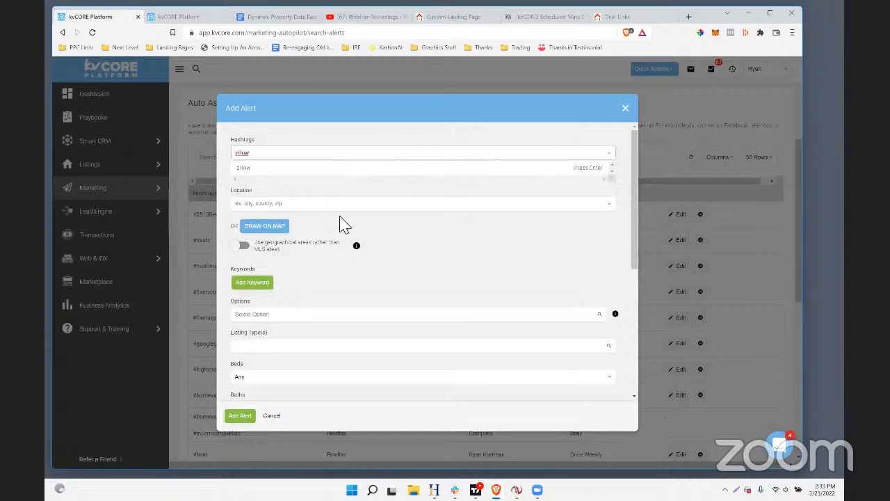
scroll(477, 335, "down", 1)
scroll(342, 282, "down", 5)
scroll(341, 282, "up", 6)
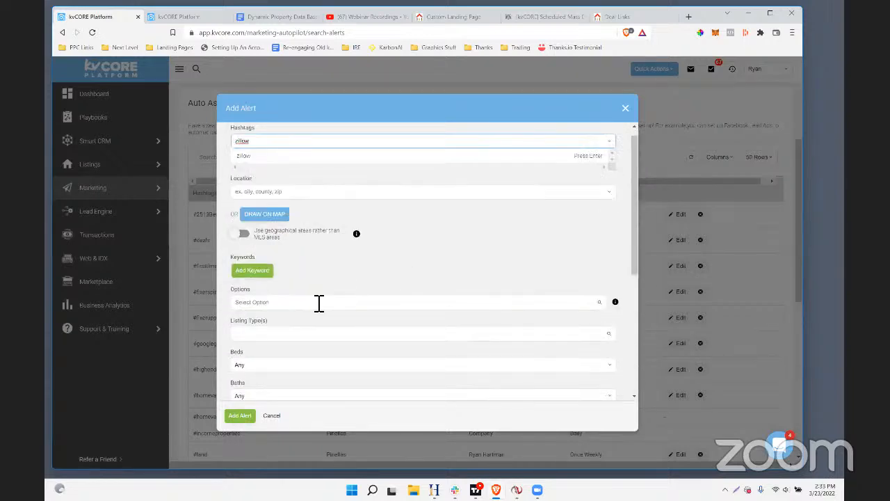
left_click(625, 109)
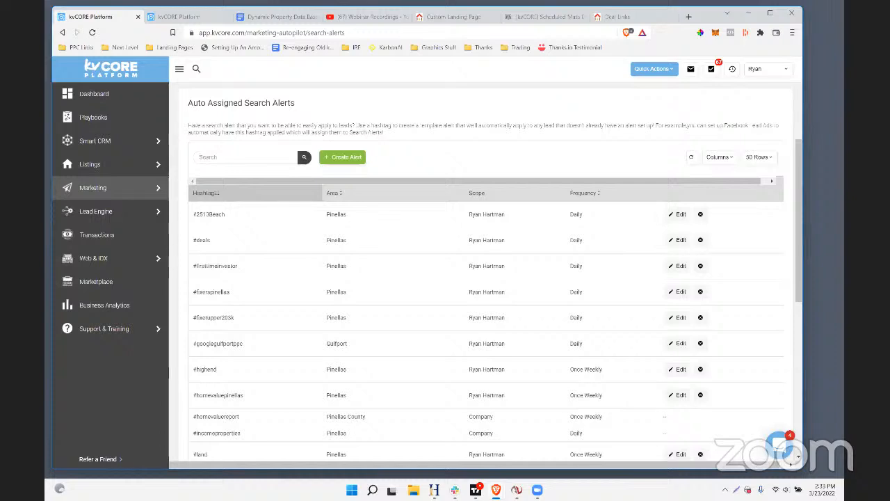
Switch to the kvCORE tab showing the Smart CRM contacts and open the auto-assigned Search Alerts list in its marketing area
left_click(687, 16)
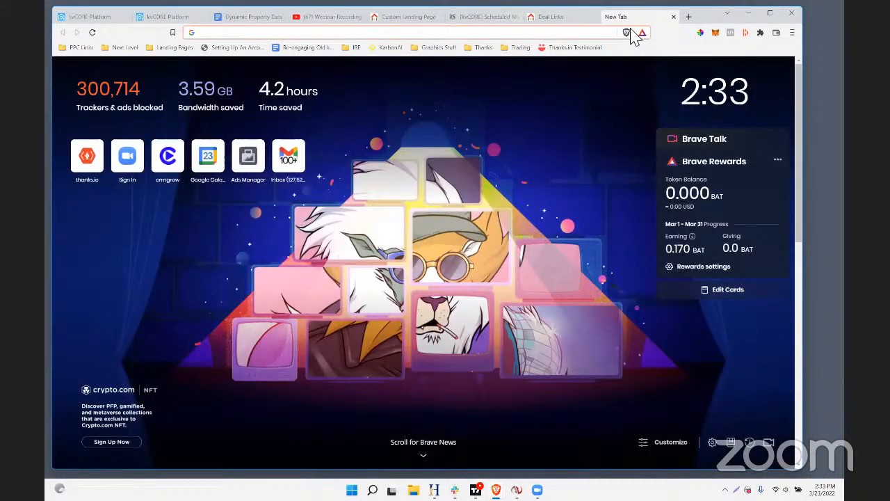
left_click(170, 18)
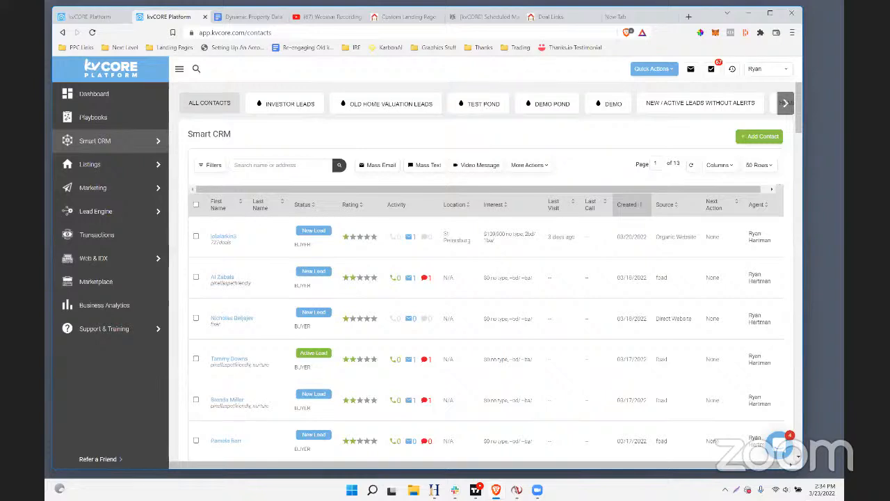
left_click(111, 196)
scroll(433, 324, "down", 3)
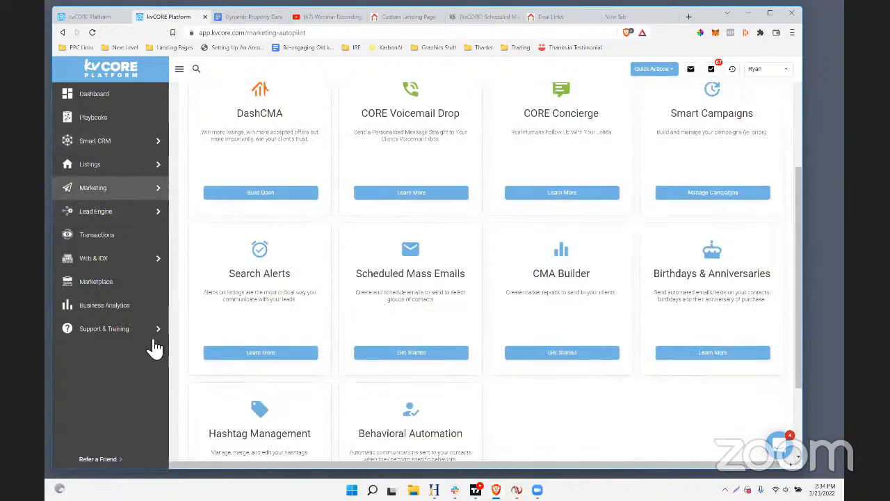
left_click(264, 352)
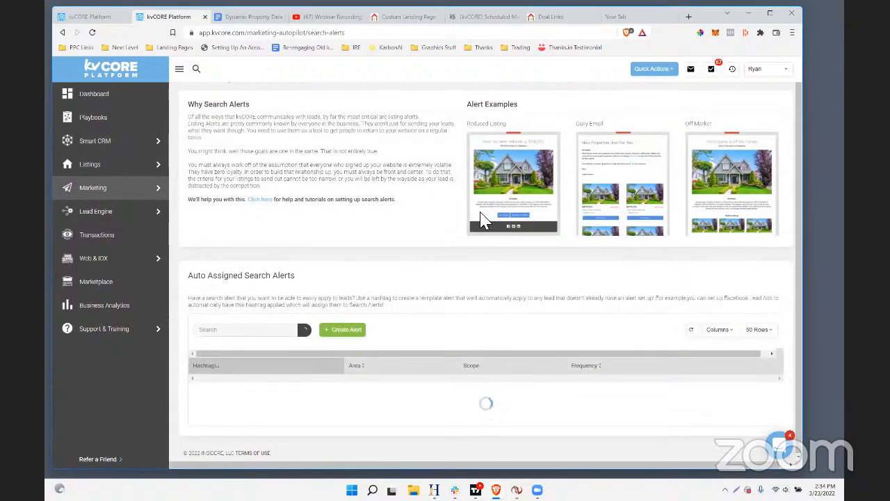
scroll(479, 219, "down", 10)
scroll(470, 219, "down", 2)
scroll(642, 195, "up", 12)
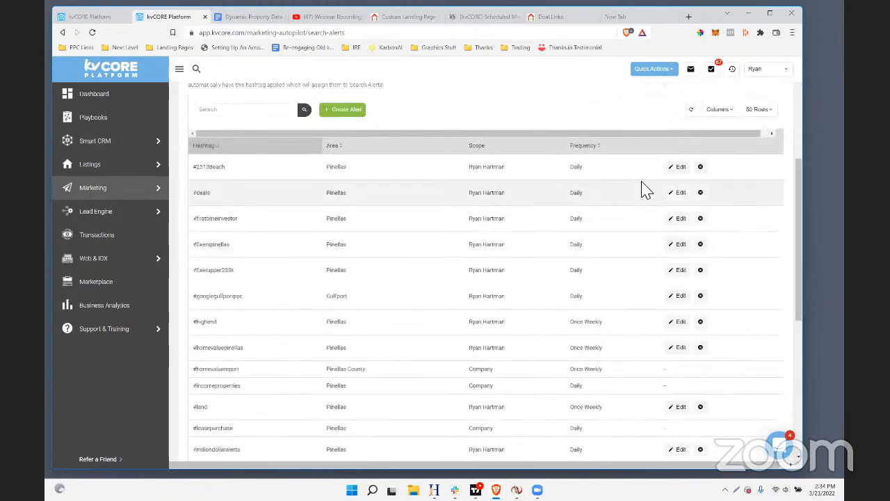
Open the #2513Beach search alert for editing and choose Daily as its frequency
left_click(683, 175)
scroll(320, 271, "down", 5)
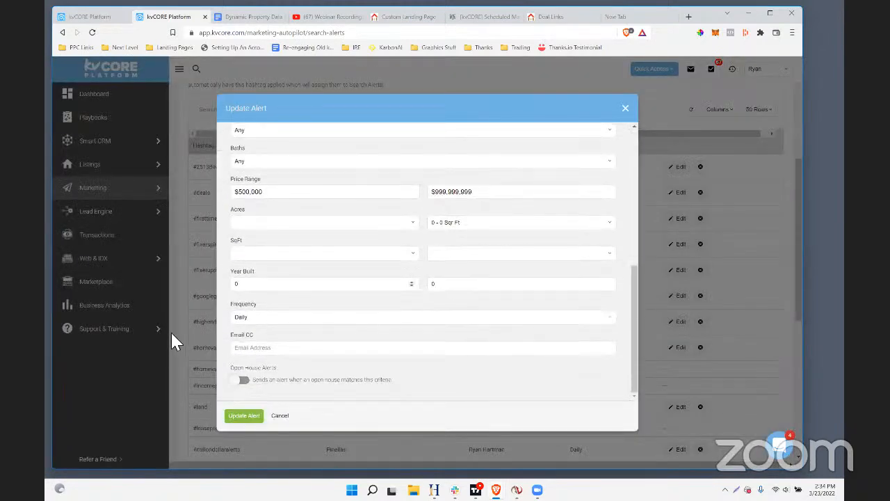
double_click(248, 304)
left_click(237, 316)
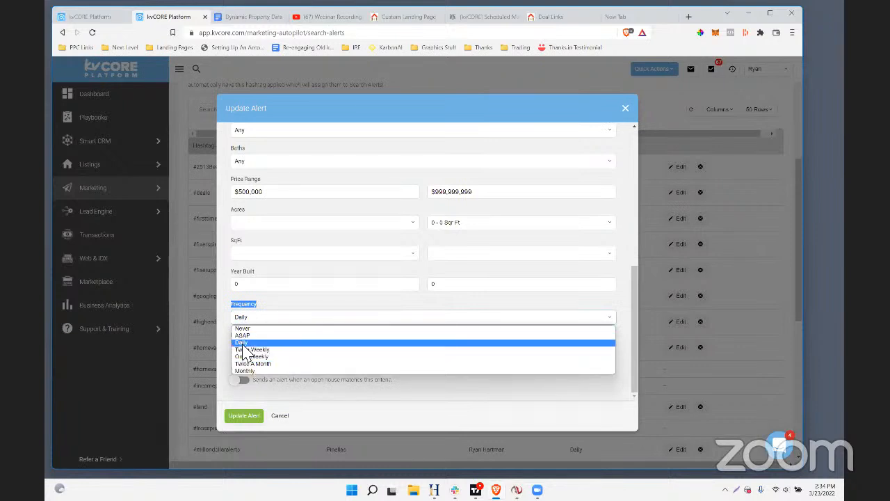
left_click(244, 343)
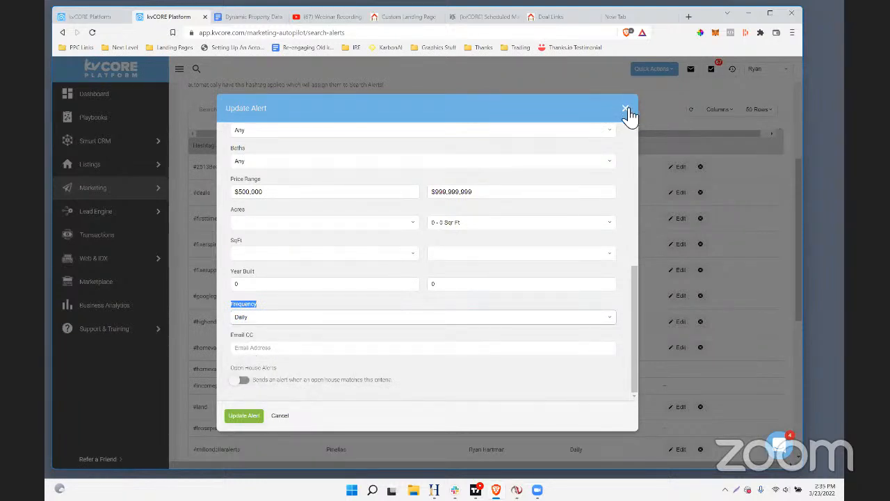
Check the Frequency setting of the #2513Beach alert and close the Update Alert form without saving
left_click(260, 317)
left_click(260, 318)
left_click(626, 109)
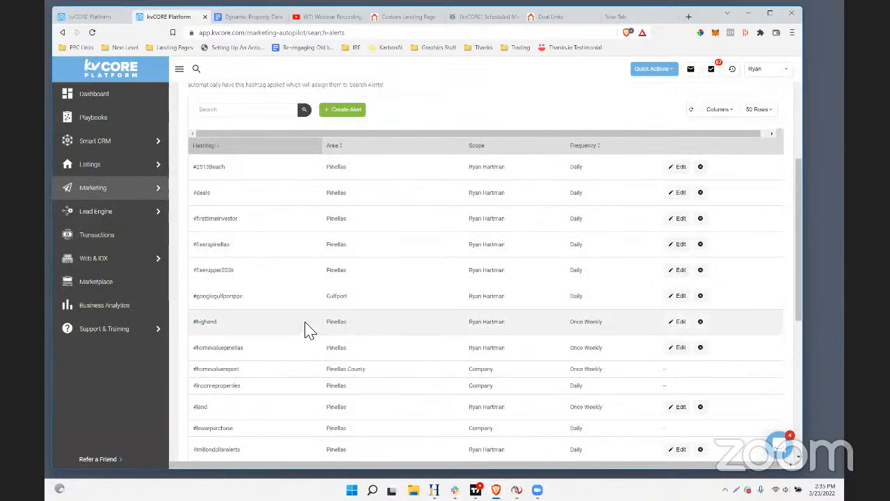
Look over the auto-assigned search alerts, examining their hashtags, areas, scopes and frequencies
scroll(308, 328, "down", 1)
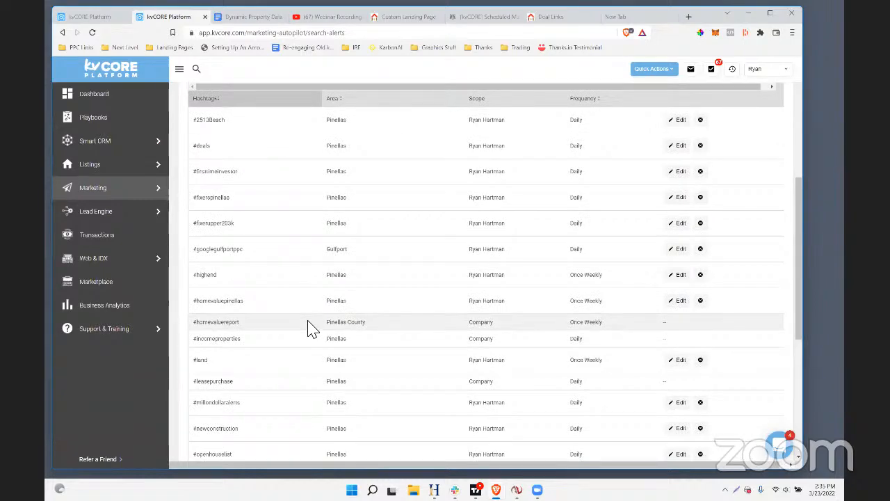
scroll(628, 391, "down", 4)
scroll(630, 391, "up", 10)
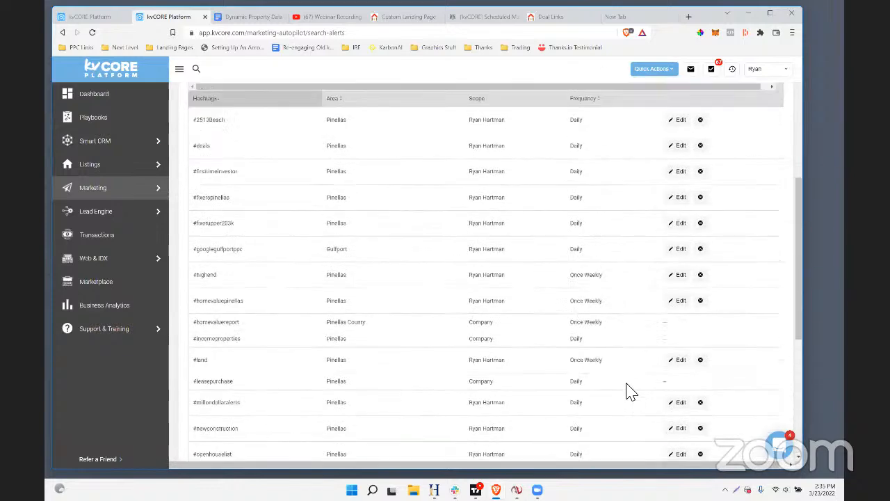
scroll(634, 321, "down", 6)
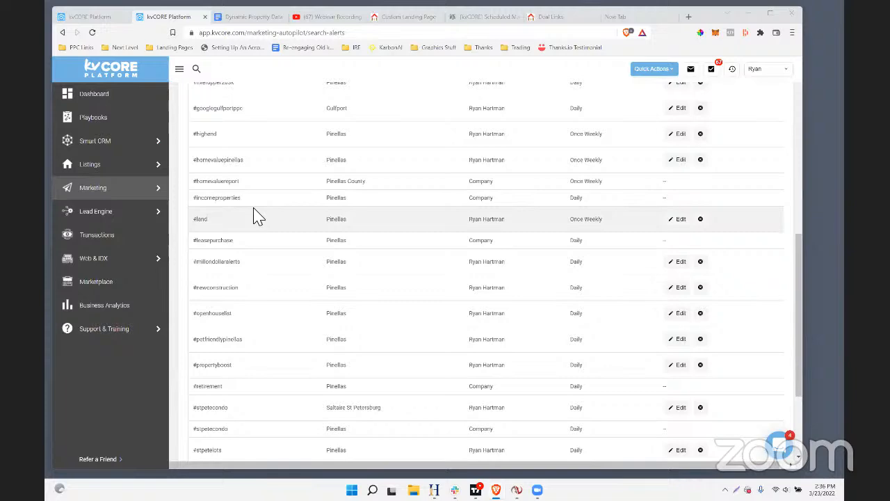
scroll(185, 268, "up", 10)
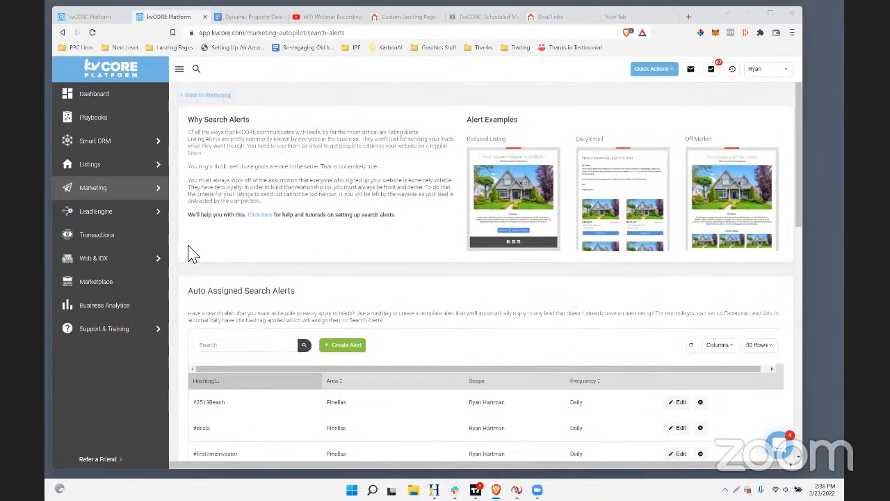
scroll(199, 244, "down", 15)
scroll(195, 243, "up", 15)
scroll(188, 240, "down", 3)
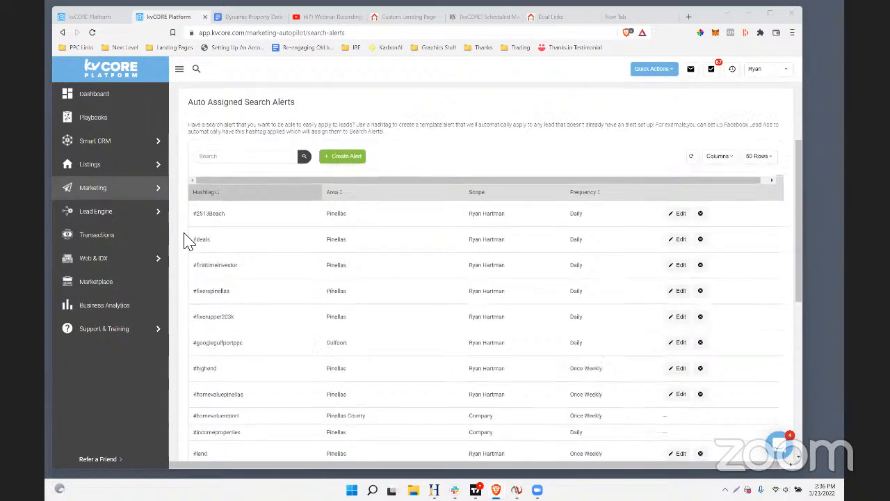
scroll(188, 240, "down", 1)
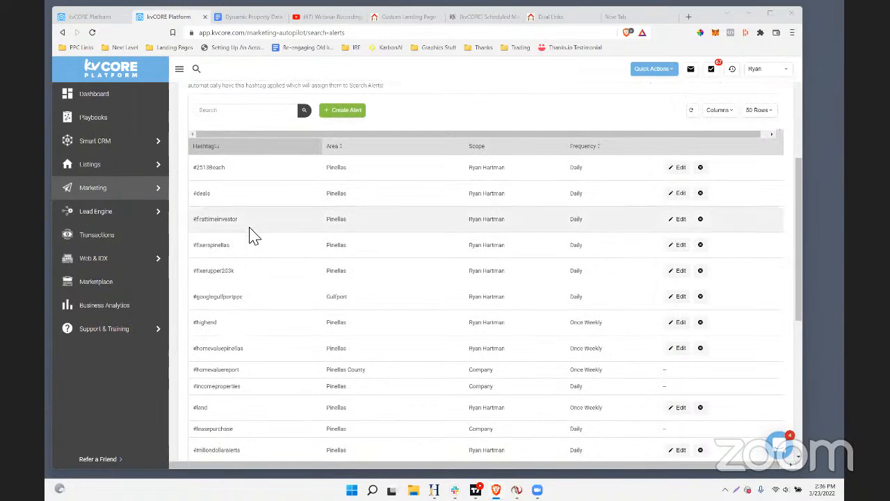
scroll(665, 262, "up", 1)
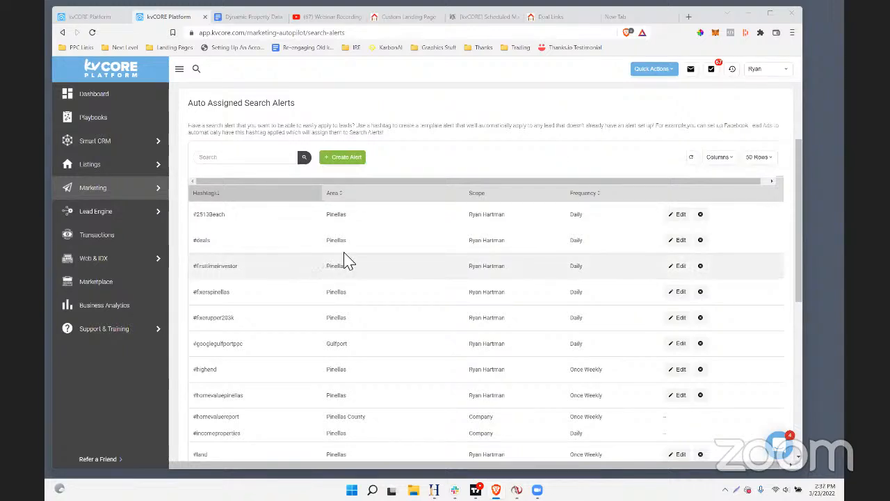
Open the newest Smart CRM contact, look over the search alert settings in the record and close it
left_click(102, 146)
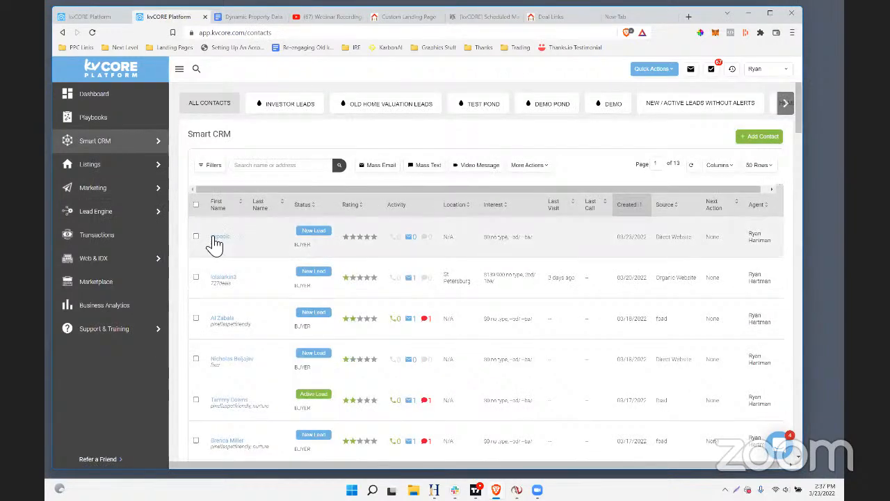
left_click(218, 237)
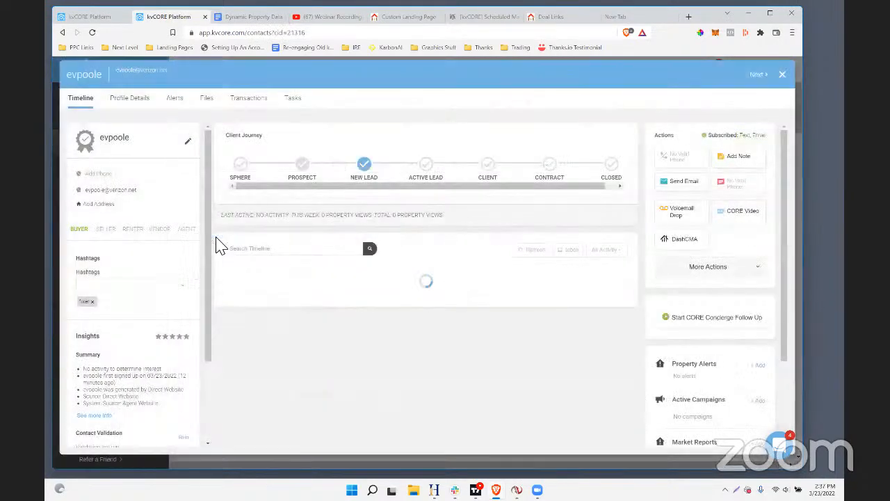
left_click(175, 98)
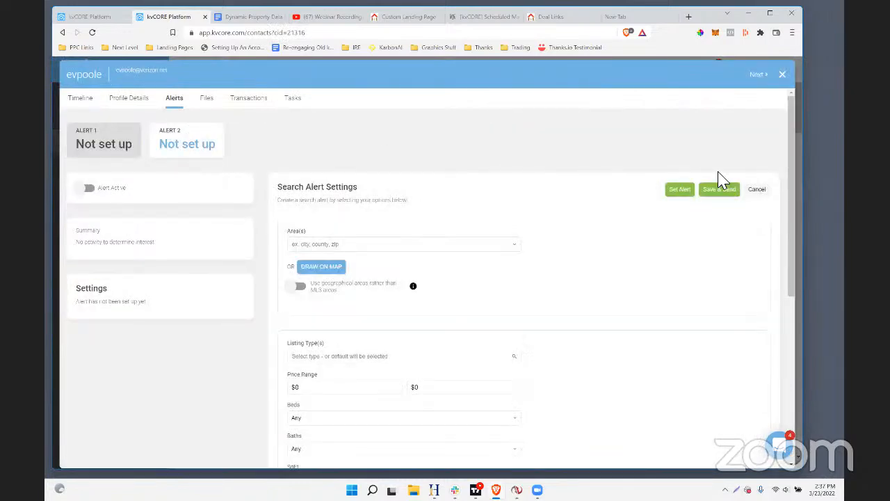
scroll(397, 235, "down", 2)
scroll(400, 235, "up", 2)
scroll(481, 219, "down", 4)
scroll(480, 218, "up", 4)
left_click(783, 75)
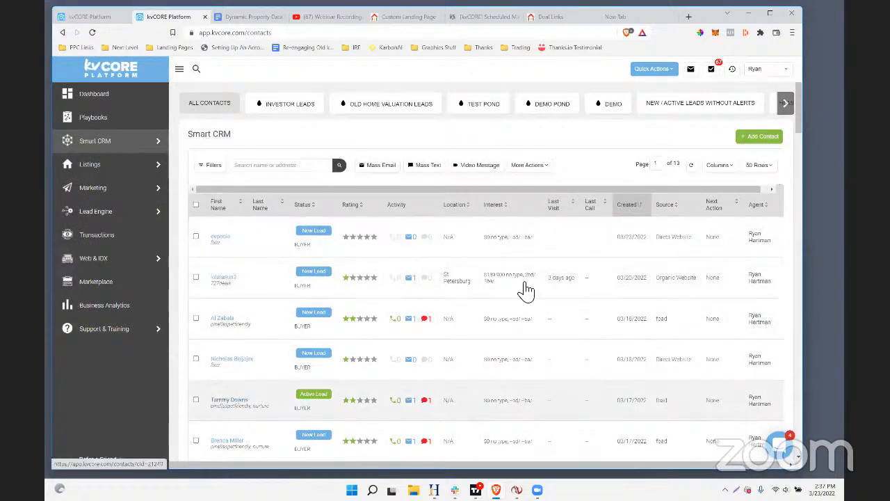
Open the Active Lead contact tagged pinellaspetfriendly and nurture, examine its search alert settings and close the record
left_click(221, 402)
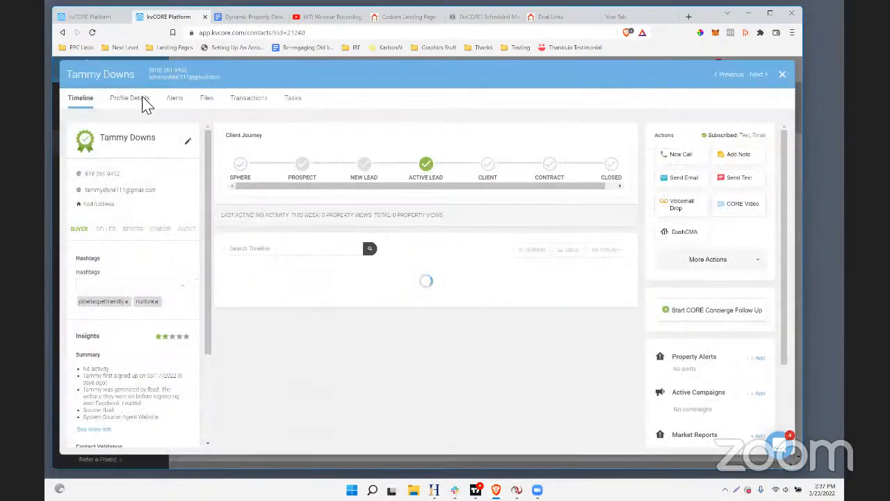
left_click(177, 100)
scroll(408, 185, "down", 5)
scroll(408, 185, "up", 5)
left_click(782, 74)
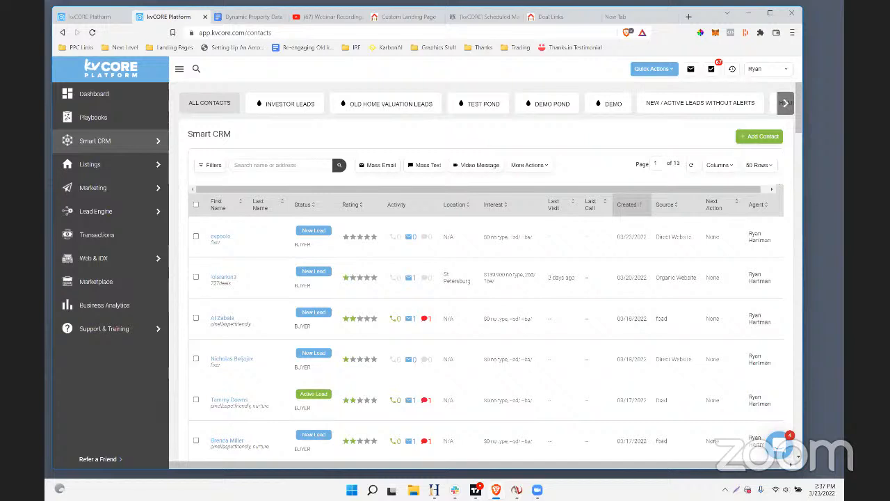
Open the Pinellas County real estate deals landing page and submit its form with a demo lead's e-mail address
left_click(404, 16)
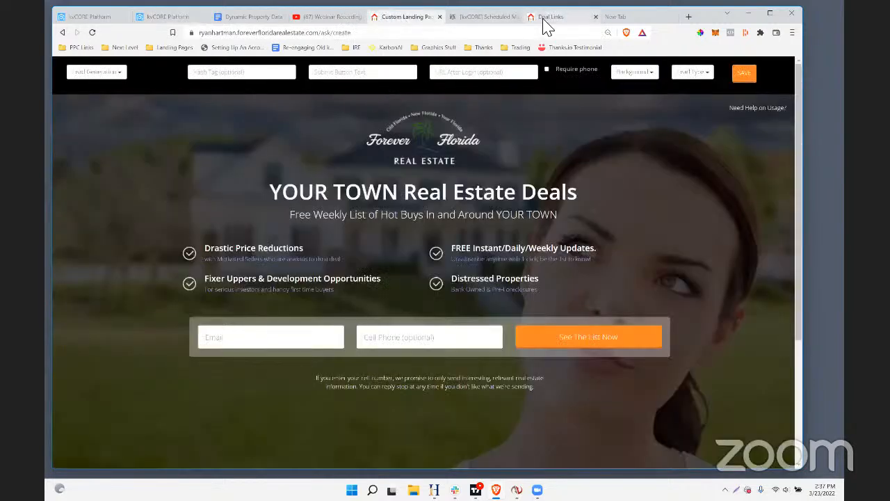
left_click(413, 31)
type("727")
key("Return")
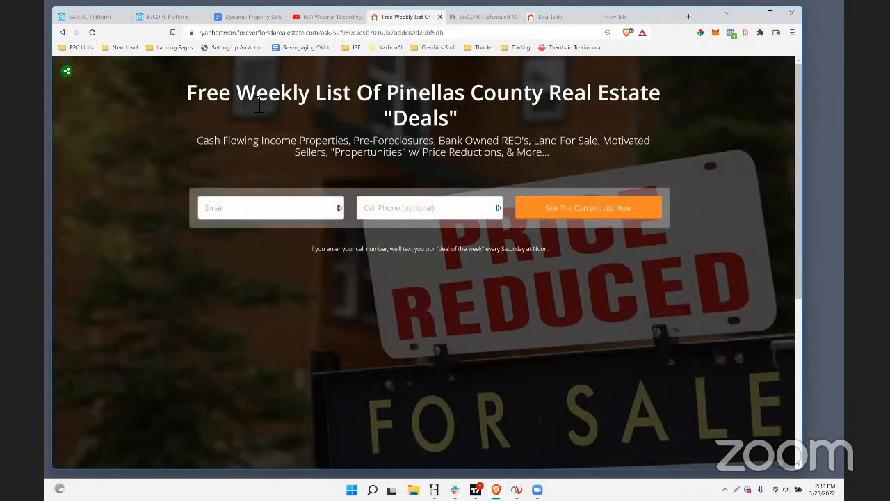
left_click(231, 211)
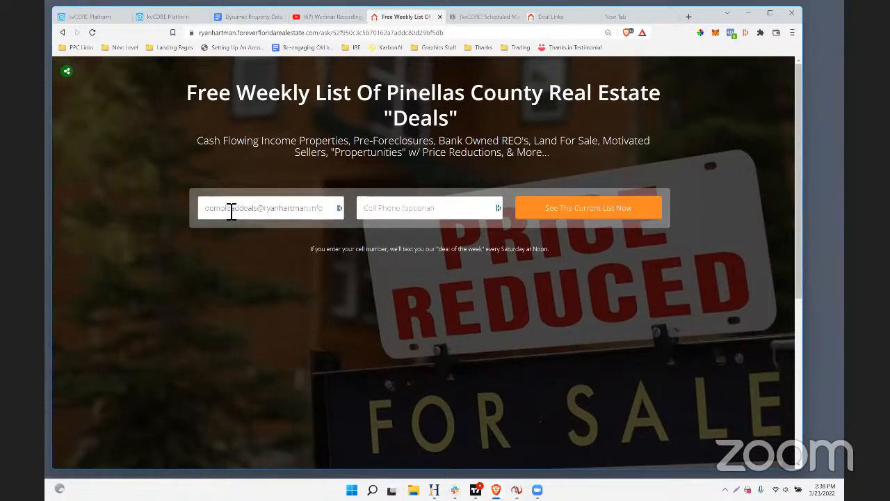
left_click(569, 208)
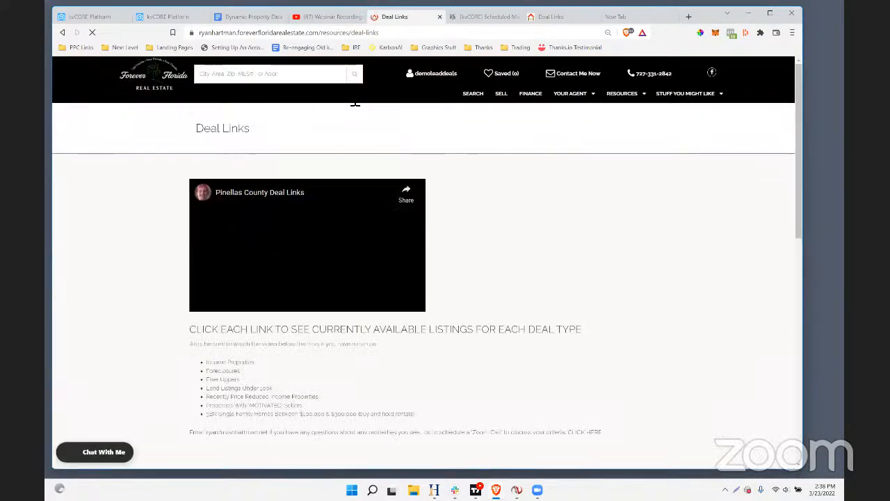
Return to the kvCORE tab with Search Alerts, load the Smart CRM contacts and open the new lead tagged 727deals
left_click(170, 17)
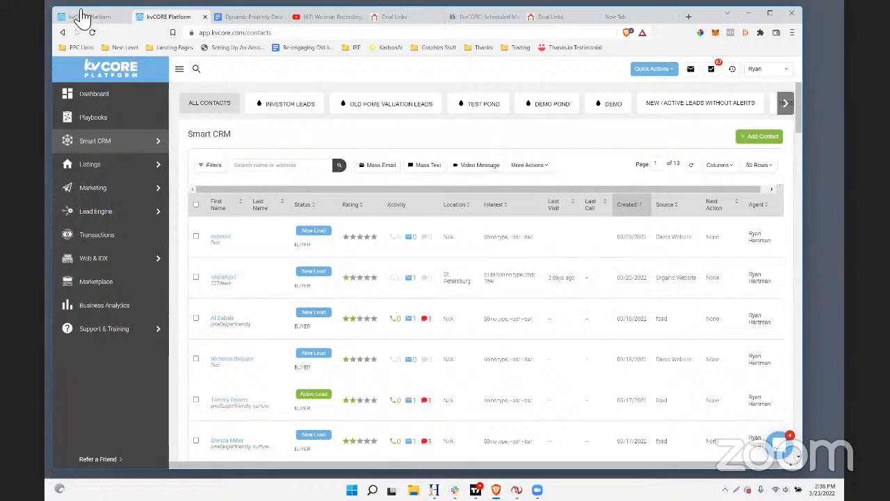
left_click(82, 17)
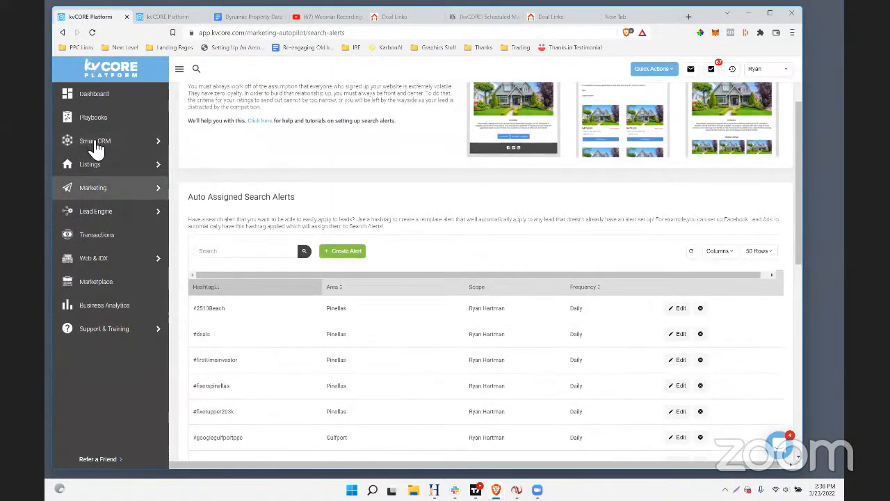
left_click(96, 142)
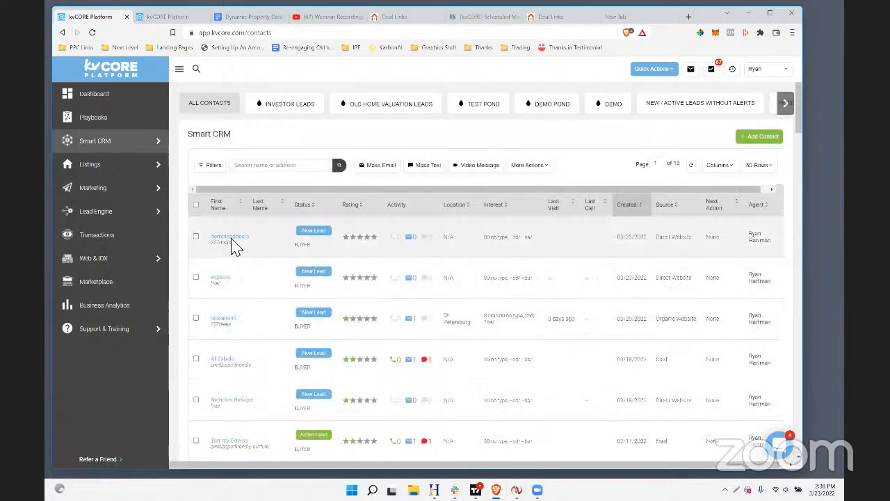
left_click(231, 237)
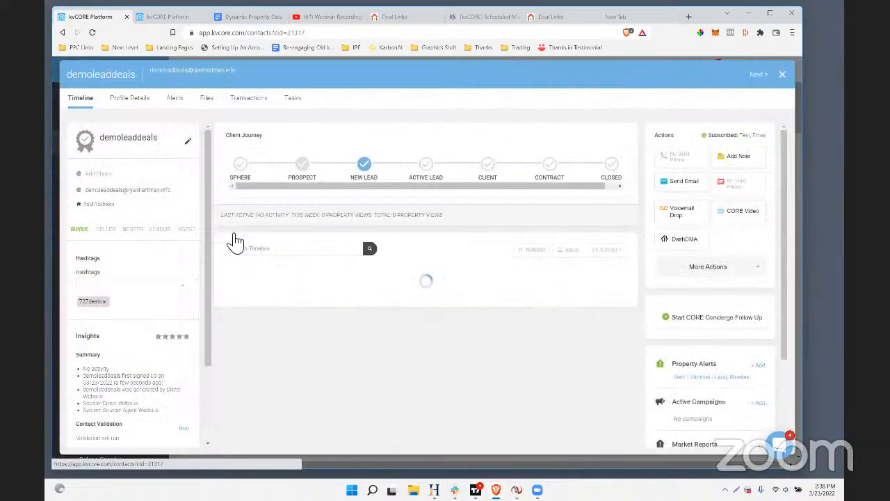
Examine the new lead's timeline, 727deals hashtag and Property Alerts section to see what was assigned at sign-up
left_click_drag(164, 138, 99, 141)
scroll(493, 321, "down", 2)
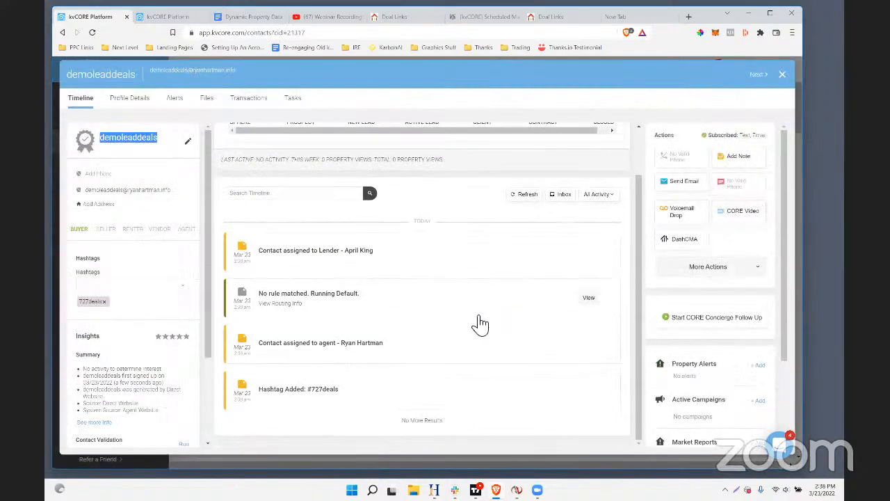
scroll(149, 301, "down", 2)
scroll(264, 292, "up", 2)
scroll(125, 215, "up", 2)
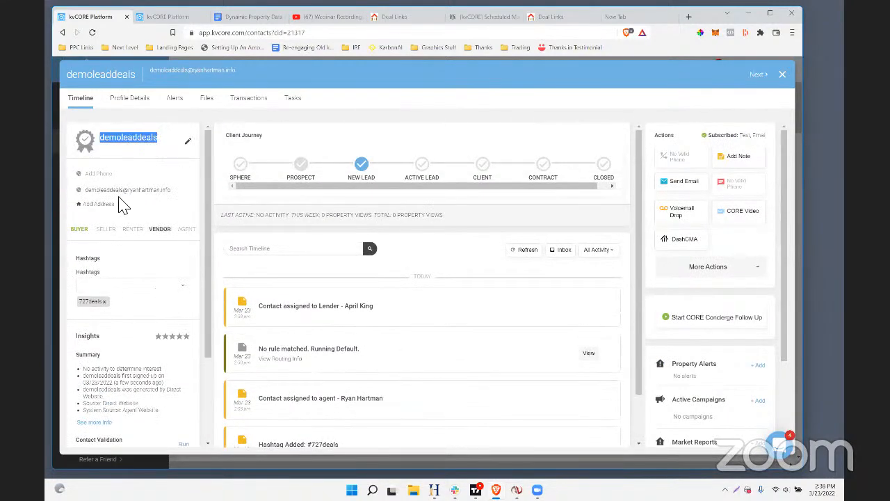
scroll(100, 267, "down", 2)
left_click_drag(115, 262, 80, 254)
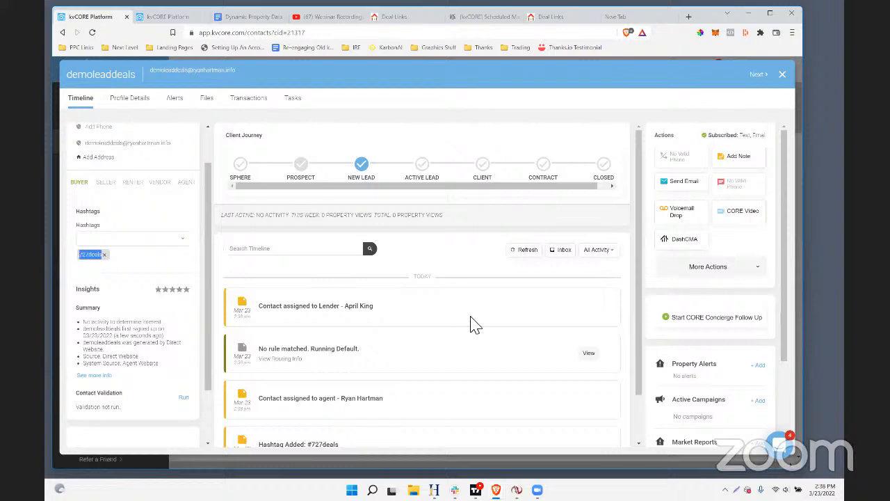
scroll(472, 324, "down", 2)
scroll(765, 312, "down", 3)
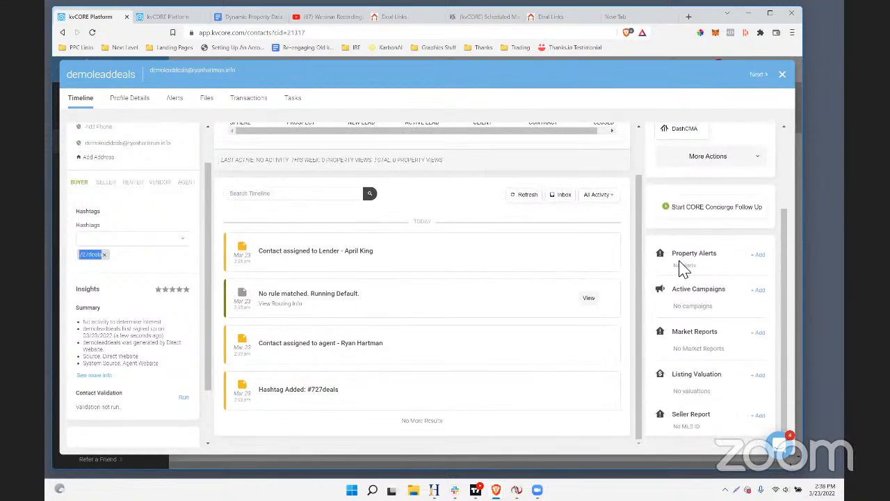
left_click_drag(717, 270, 673, 252)
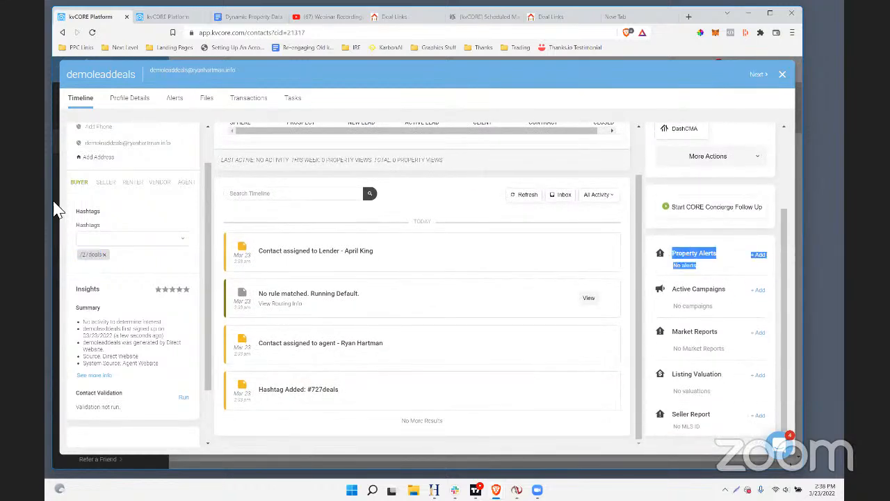
scroll(101, 263, "up", 1)
scroll(664, 292, "up", 1)
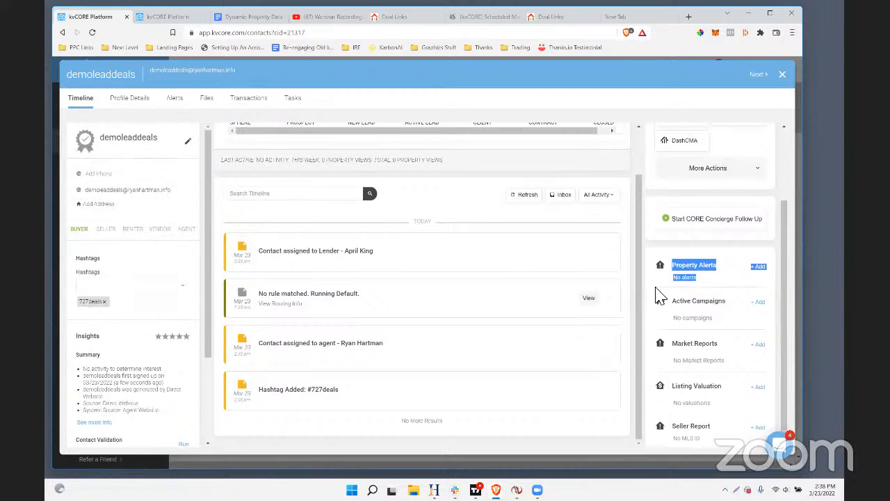
Open the form for adding a property alert to the new lead, then close the record without setting one
scroll(695, 278, "down", 1)
left_click(760, 254)
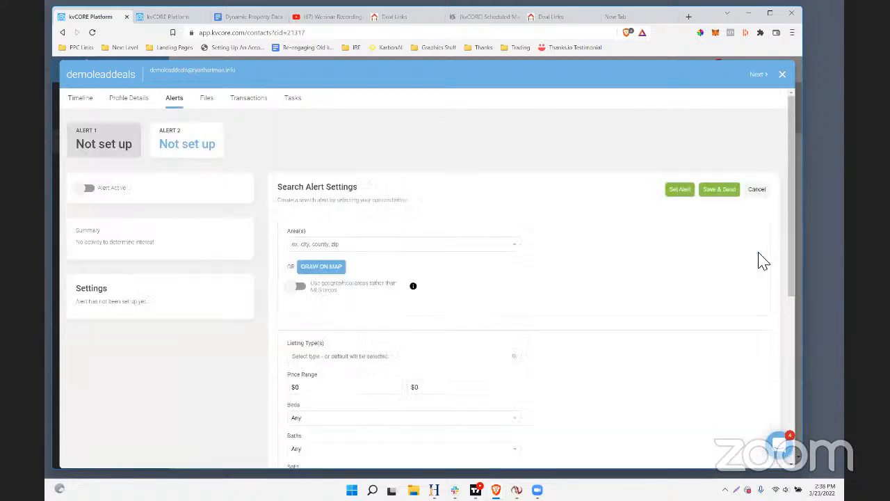
left_click(782, 73)
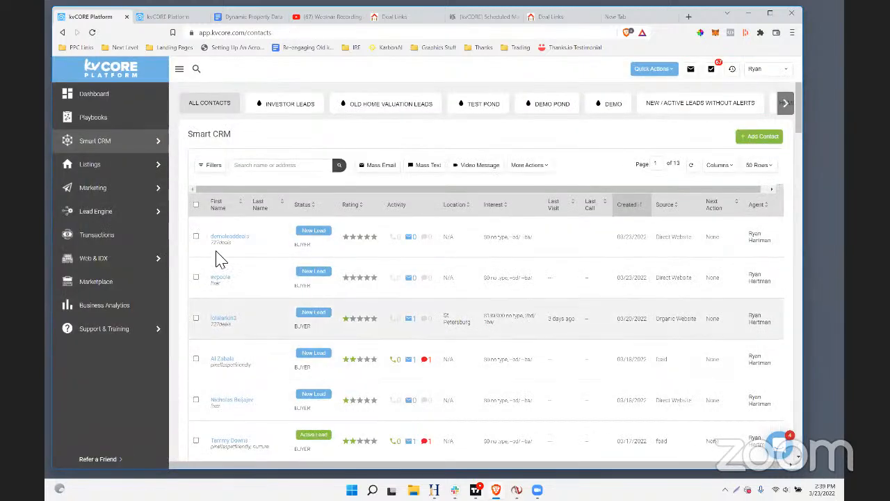
Open Search Alerts from the marketing tools and look through the auto-assigned hashtags
mouse_move(159, 191)
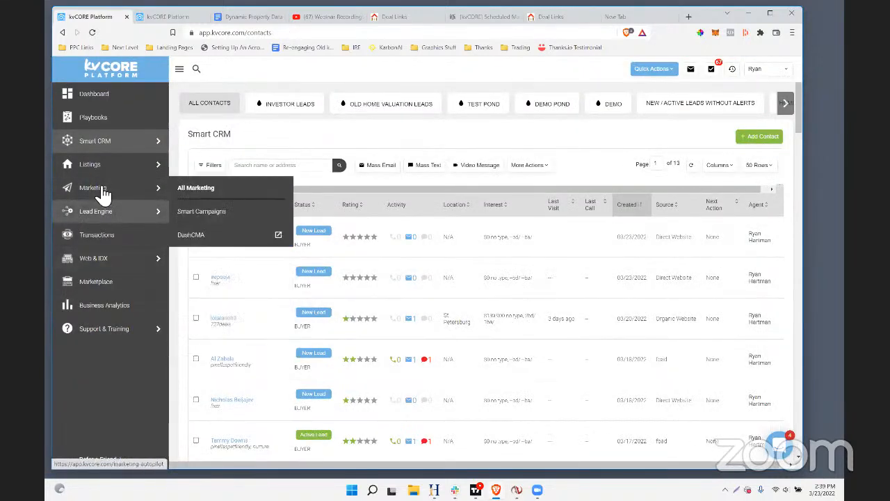
left_click(200, 193)
scroll(407, 234, "down", 3)
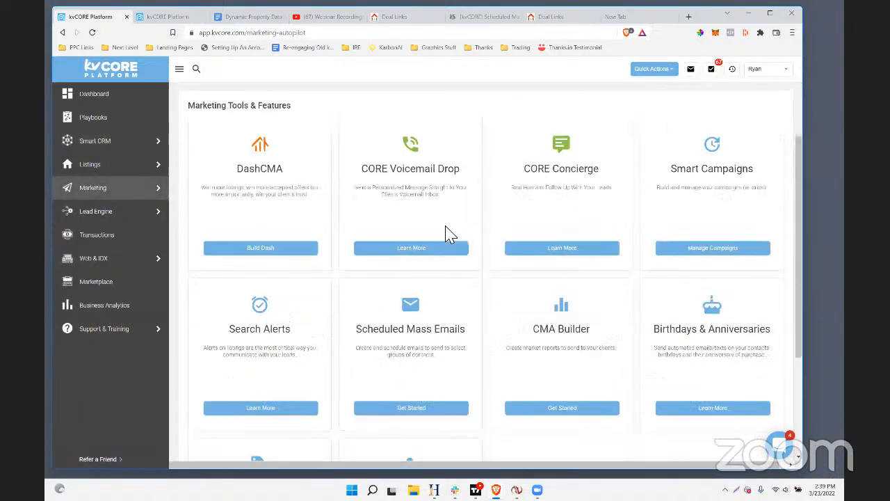
scroll(421, 338, "down", 1)
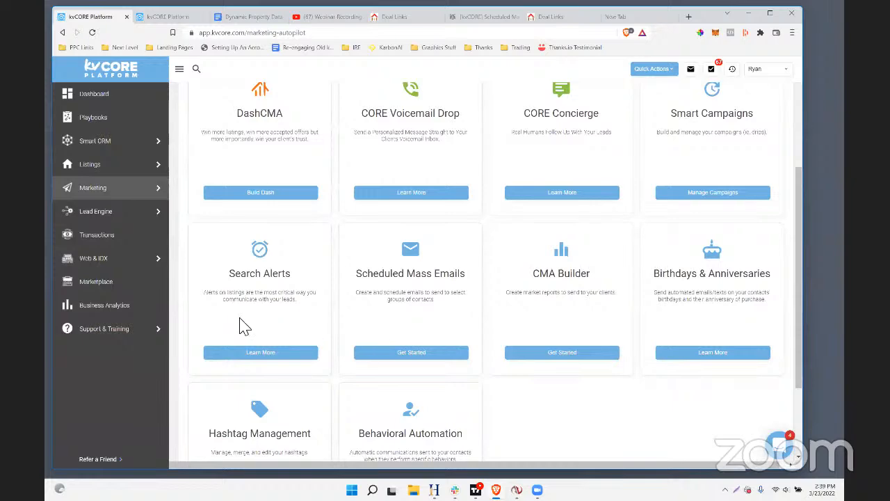
left_click(231, 354)
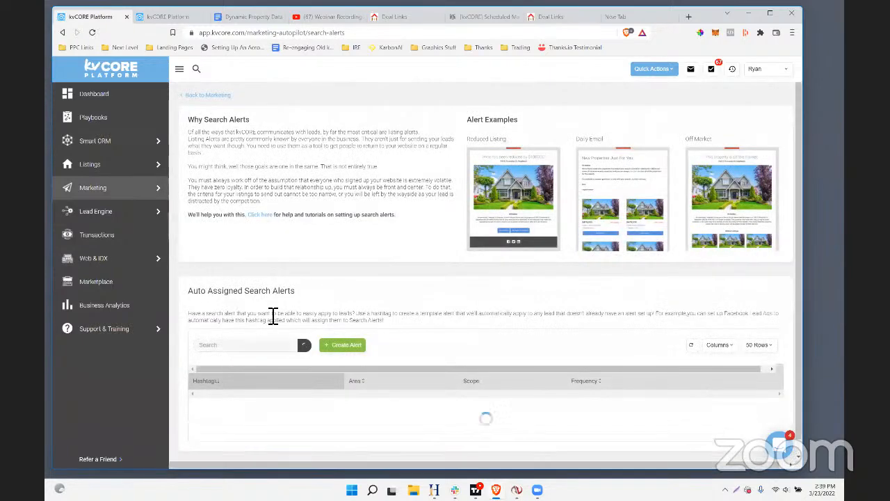
scroll(209, 318, "down", 3)
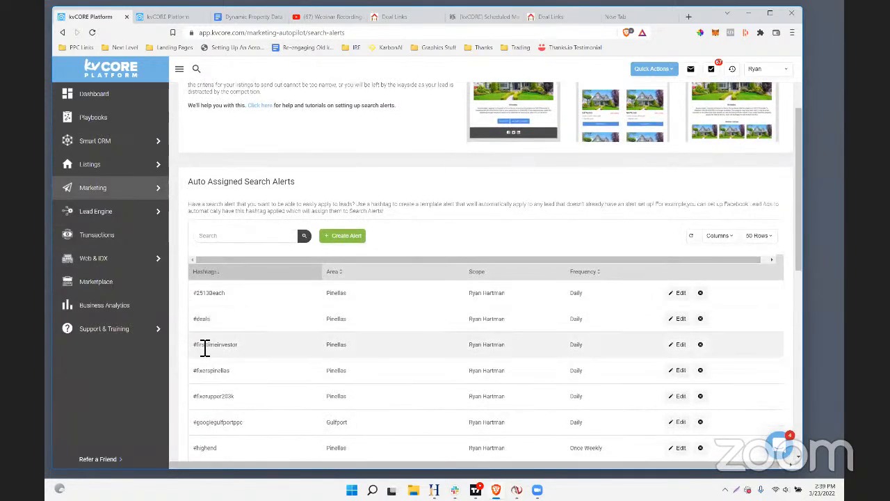
Replace the hashtag on the #deals search alert with #727deals and update the alert
left_click(677, 319)
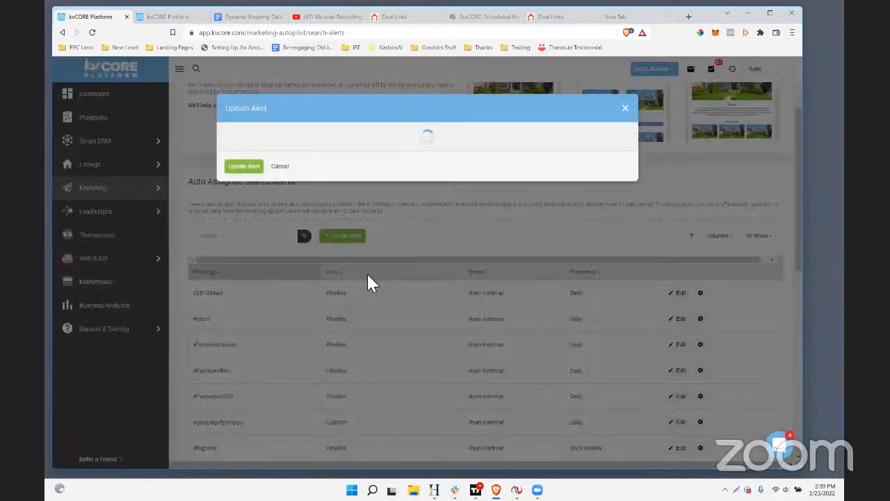
left_click(249, 169)
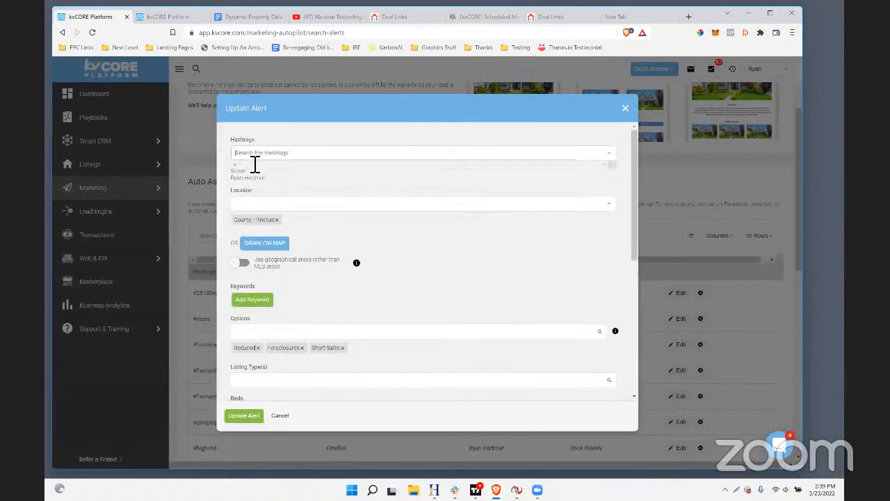
type("#727de")
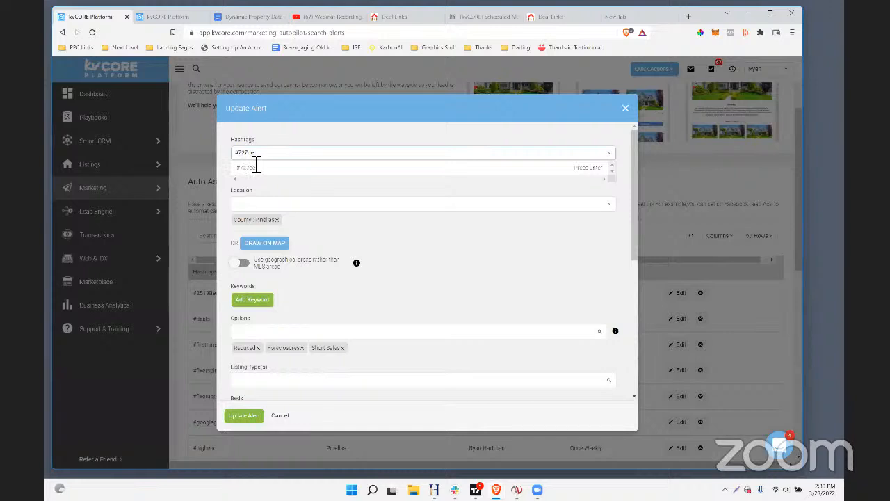
type("als")
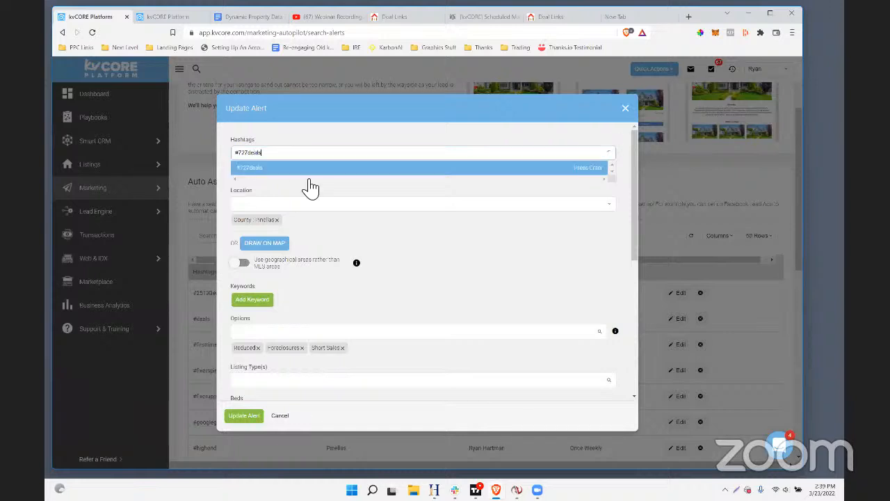
left_click(578, 173)
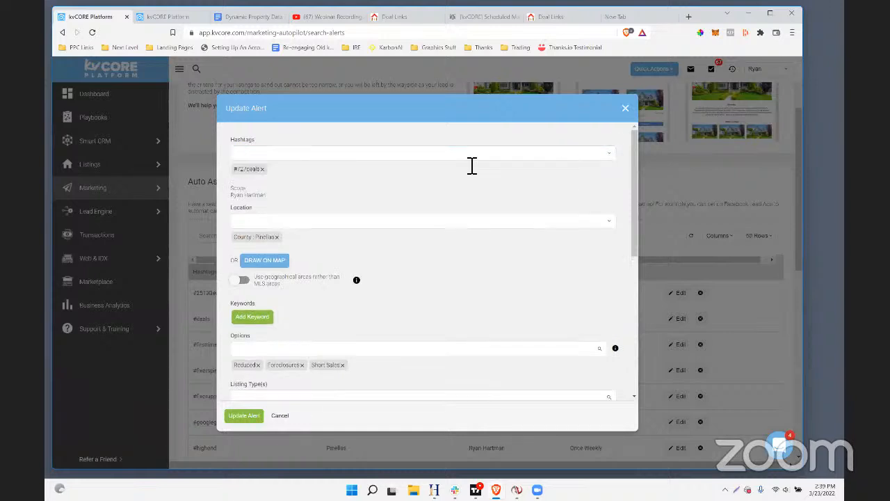
left_click(246, 415)
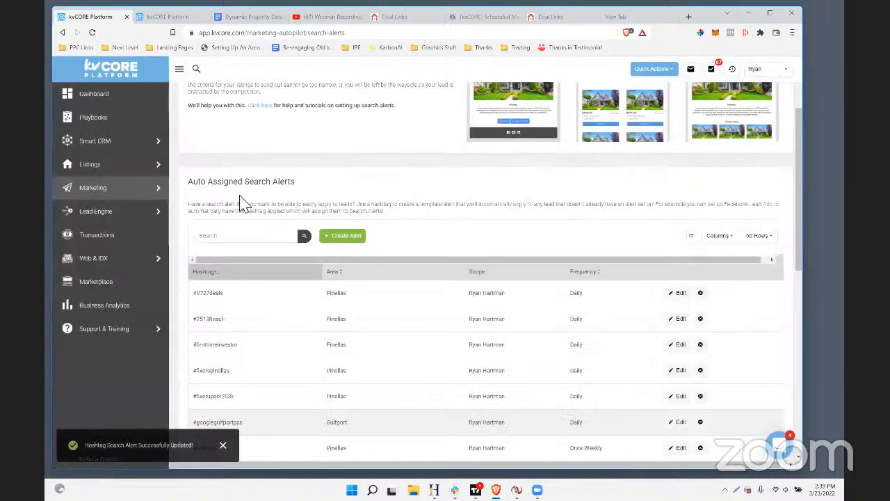
Correct the ##727deals search alert by replacing its hashtag with 727deals, without the extra # sign, and update it
left_click(678, 292)
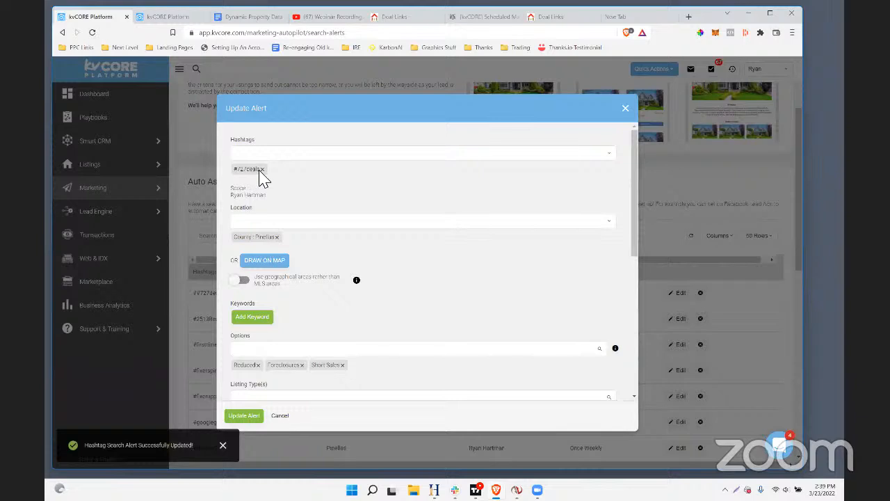
left_click(262, 169)
type("727deals")
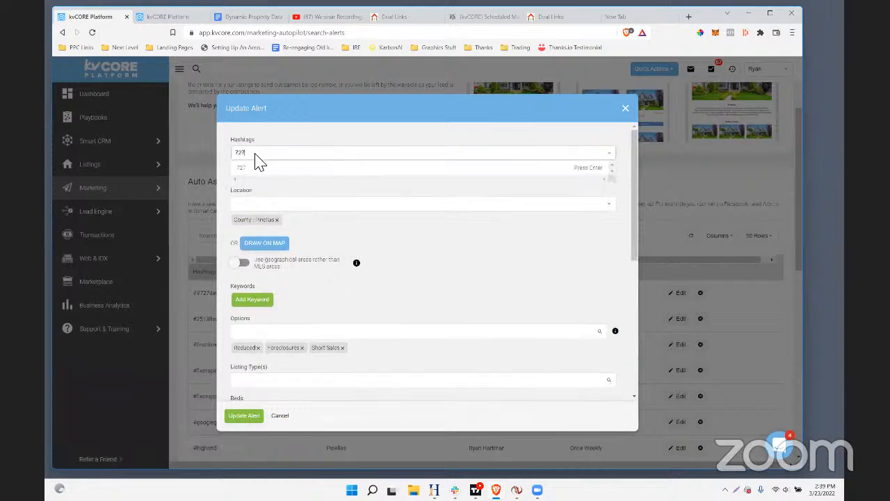
left_click(584, 170)
left_click(252, 417)
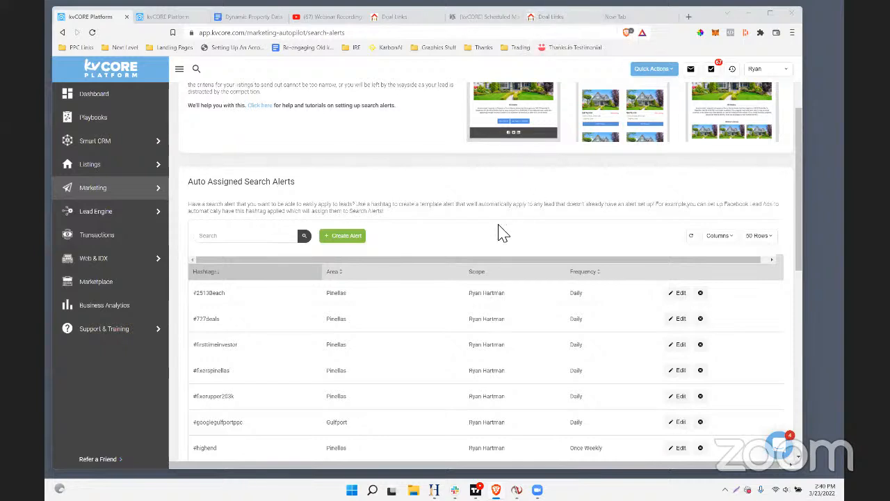
mouse_move(91, 338)
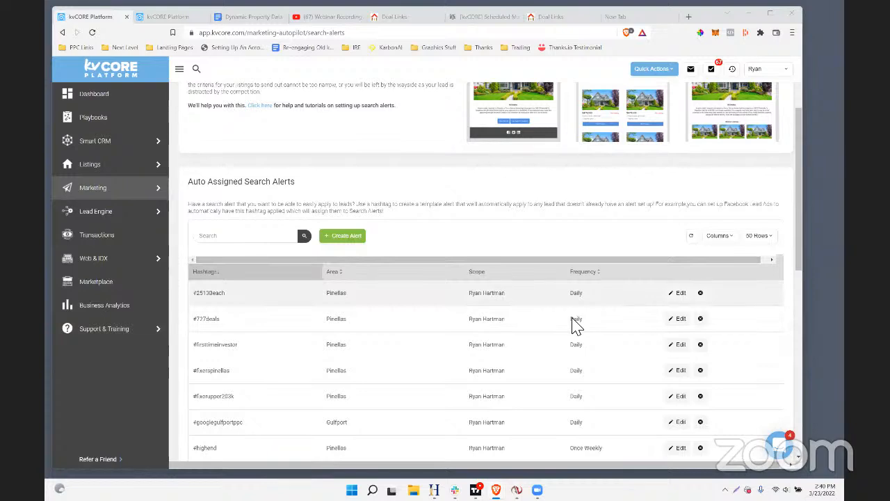
scroll(604, 396, "down", 3)
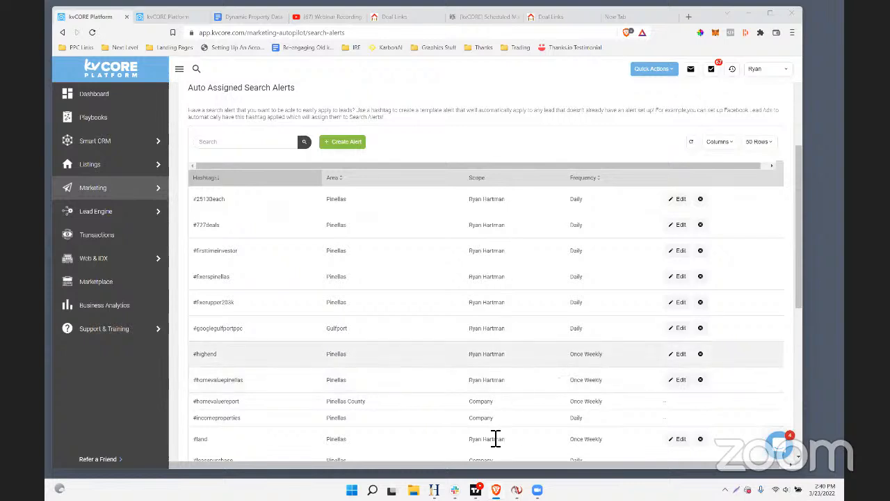
mouse_move(104, 172)
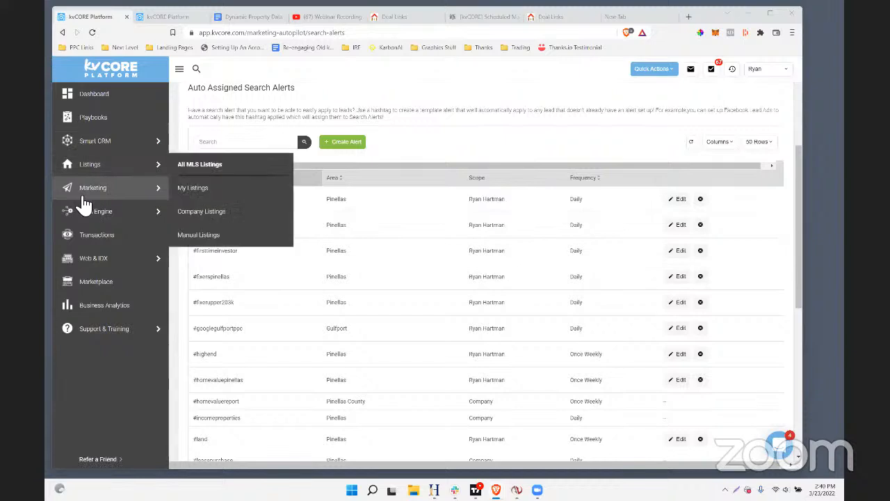
mouse_move(155, 188)
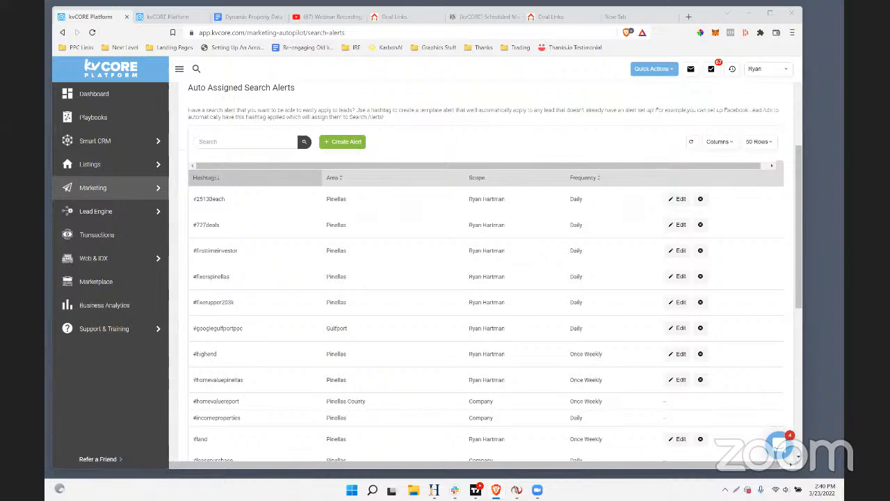
Switch to the second Deal Links page and change its address path to areas/gulfport to load the Gulfport area page
left_click(395, 18)
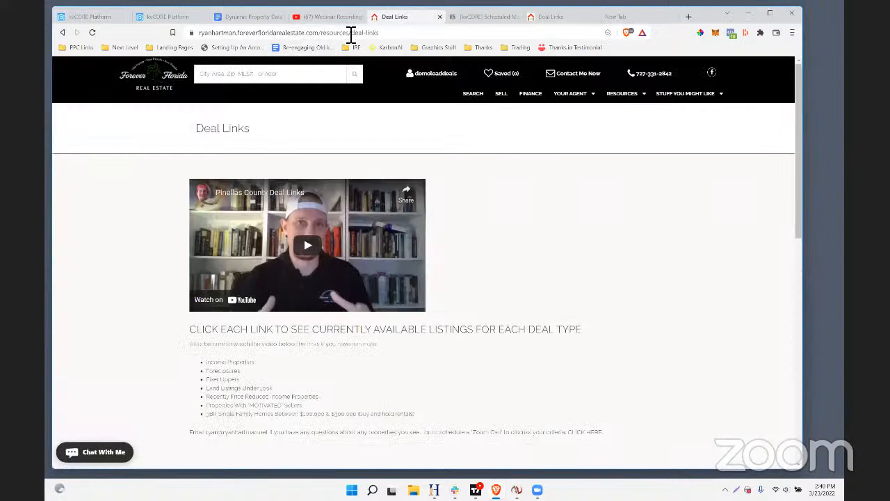
left_click(550, 20)
left_click(352, 35)
left_click_drag(402, 33, 346, 35)
type("areas/")
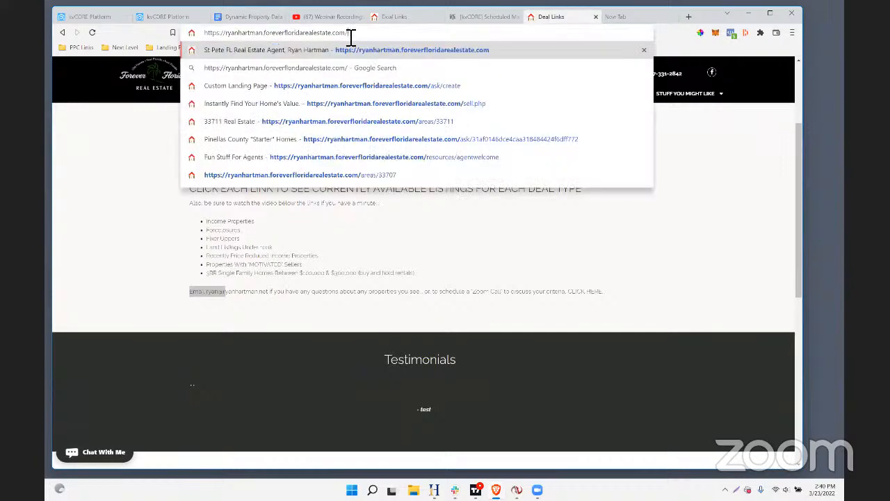
type("gulfport")
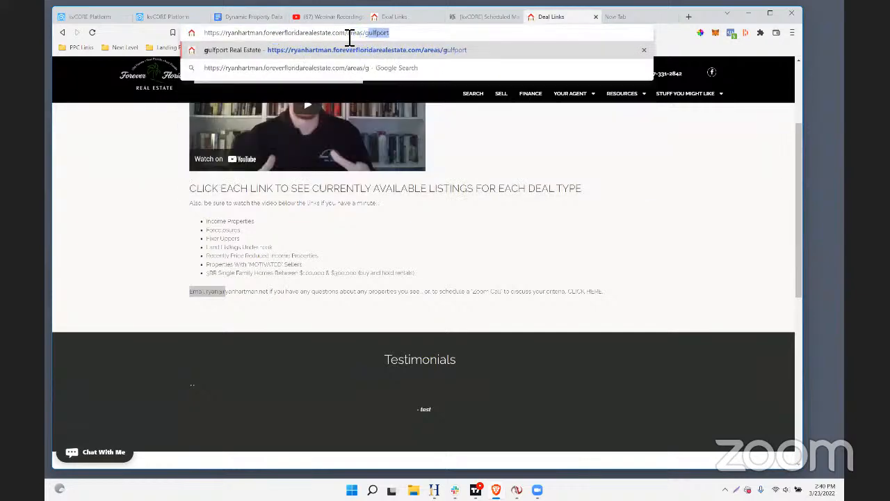
key("Return")
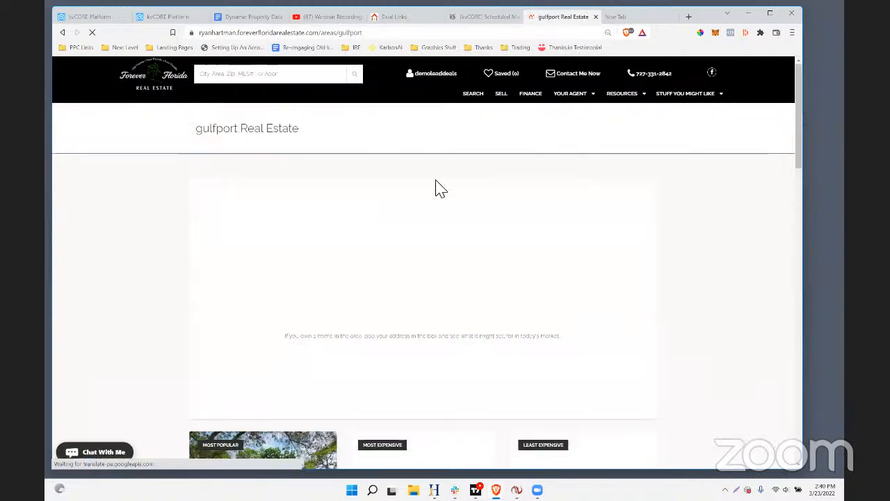
Open the total listings from the Gulfport listings summary and copy the web address of the search results
scroll(378, 169, "down", 2)
scroll(378, 169, "down", 4)
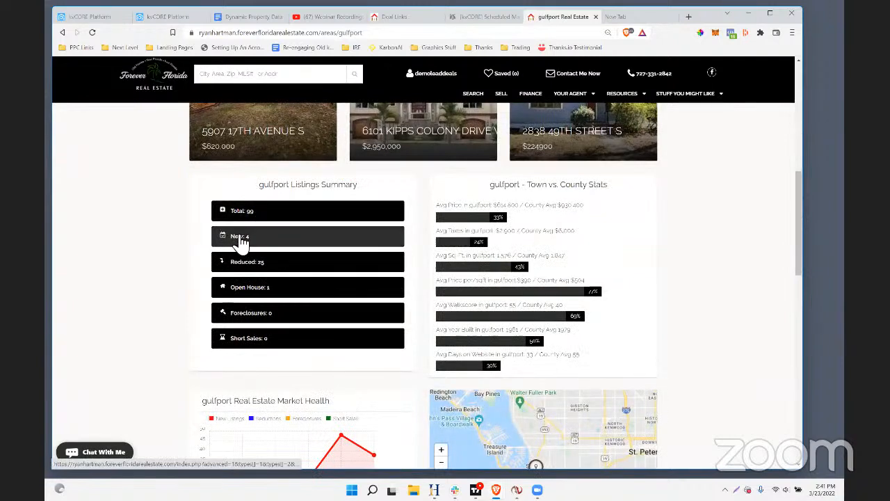
left_click(241, 214)
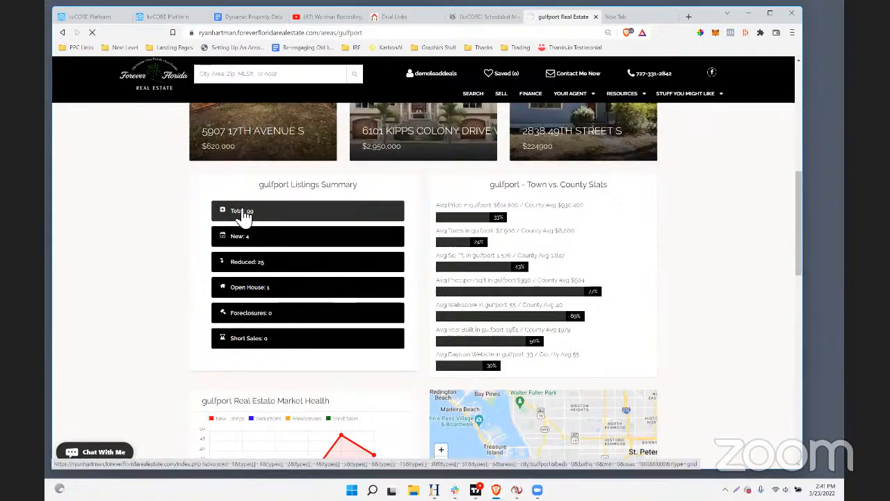
left_click(390, 33)
right_click(391, 34)
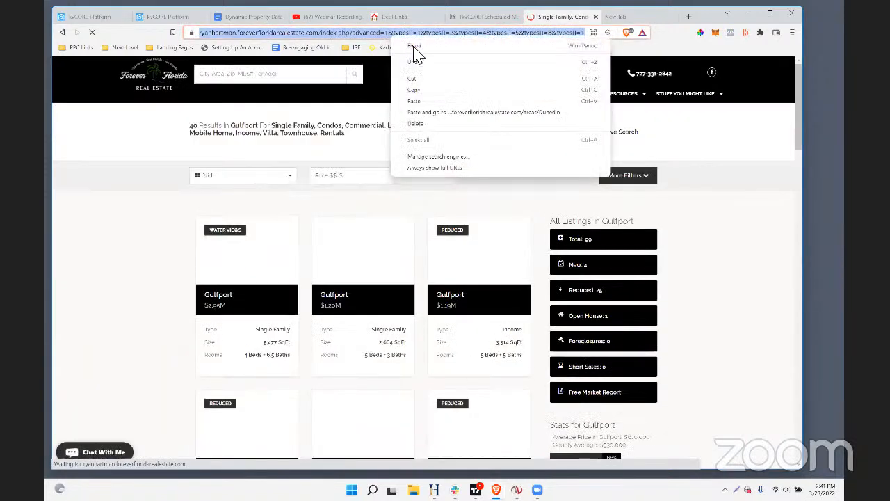
left_click(411, 88)
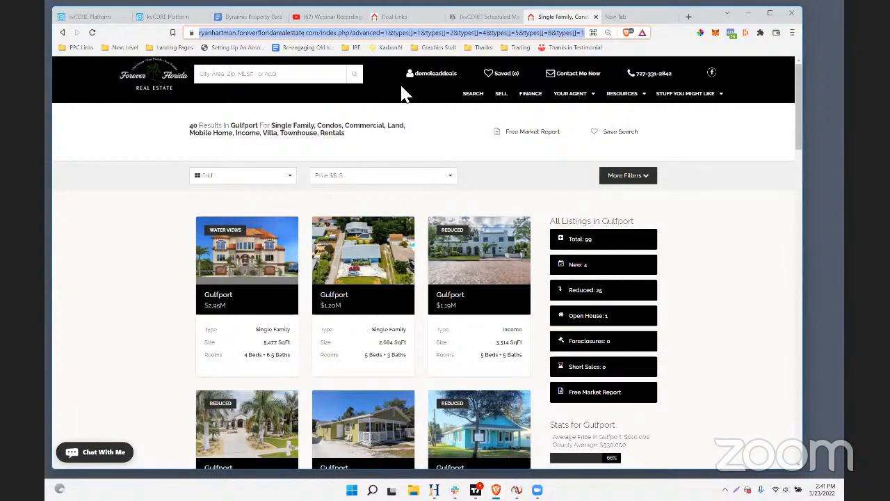
Return to the kvCORE Smart CRM tab and open the Lead Engine's Multi-Property Squeeze Page builder
left_click(98, 19)
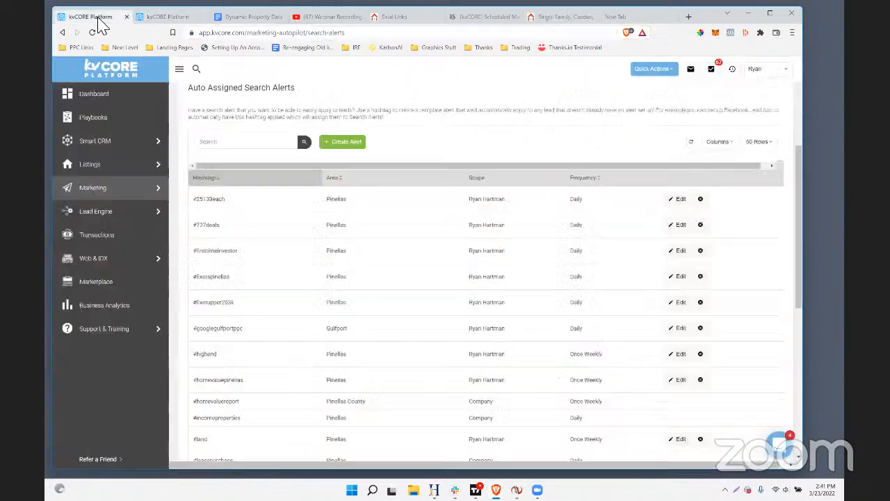
left_click(168, 19)
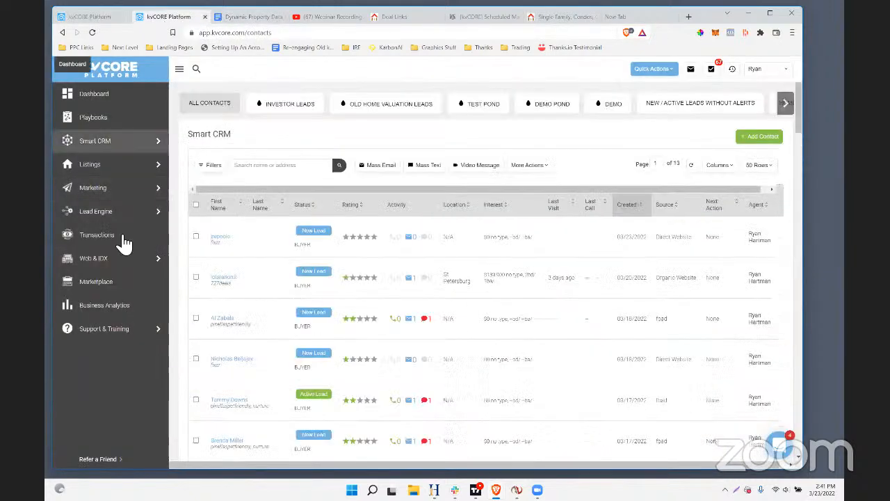
mouse_move(153, 212)
left_click(219, 254)
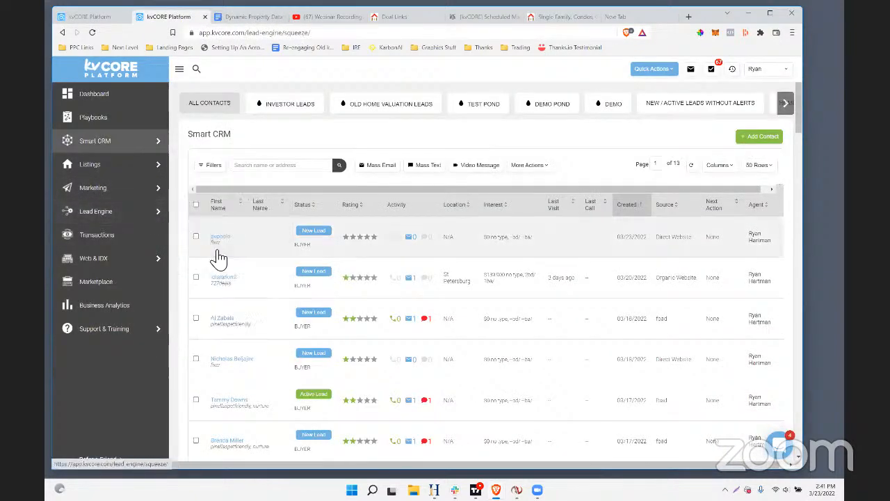
scroll(382, 239, "down", 3)
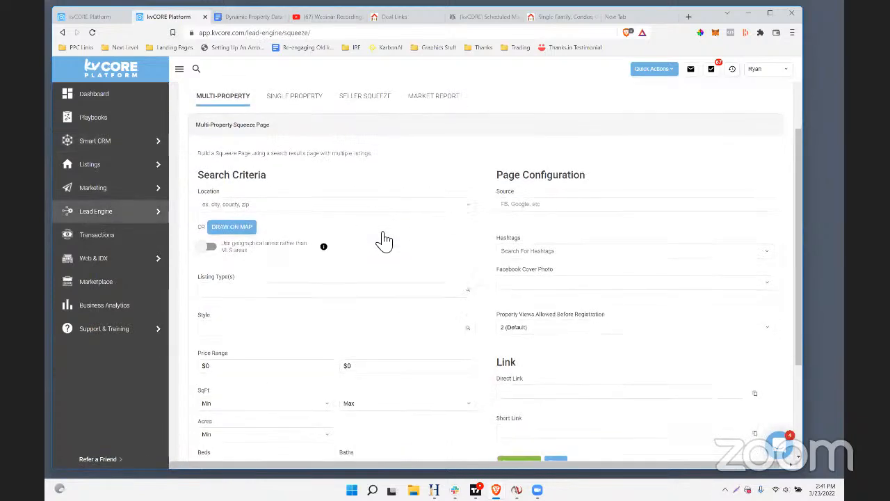
scroll(384, 240, "down", 1)
Draw a small polygon search area around Gulfport on the squeeze page map, then close the map without applying it
left_click(229, 179)
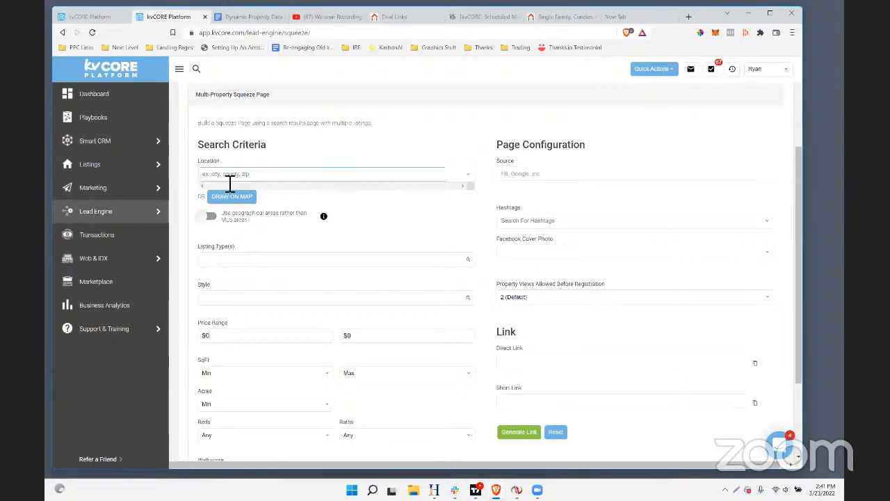
left_click(236, 197)
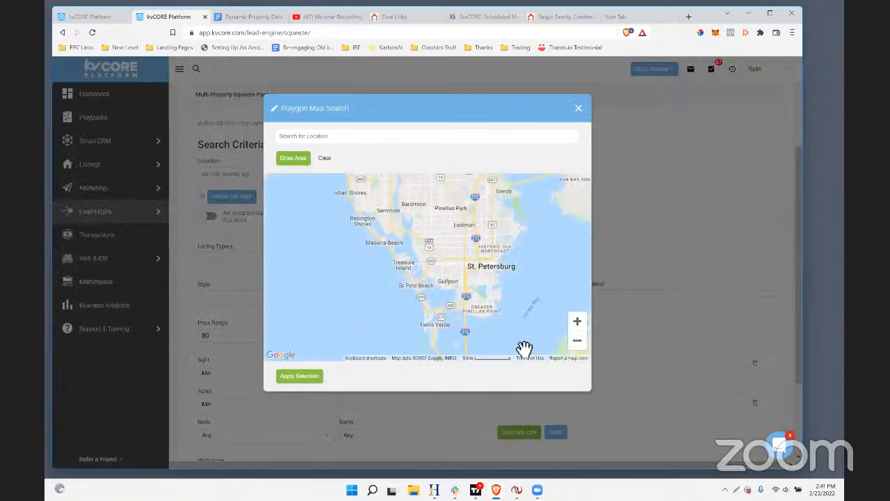
left_click(292, 160)
mouse_move(446, 270)
left_mouse_down()
mouse_move(445, 286)
mouse_move(469, 279)
mouse_move(451, 271)
left_mouse_up()
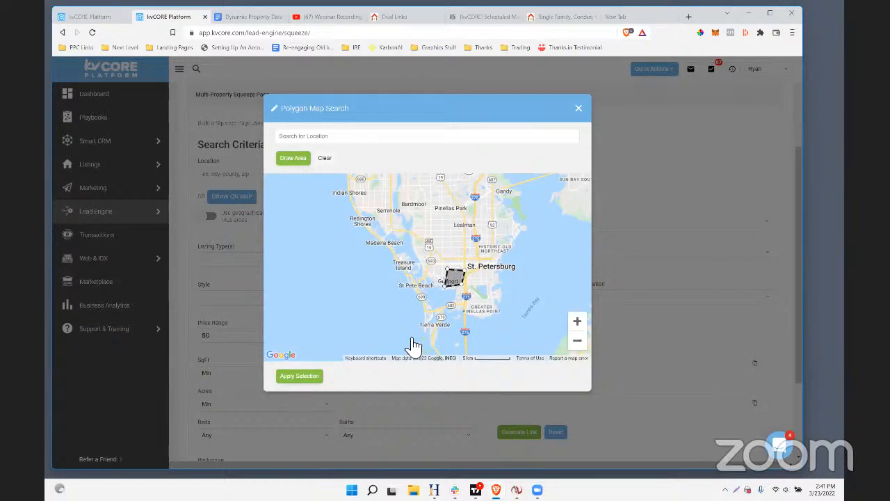
left_click(578, 107)
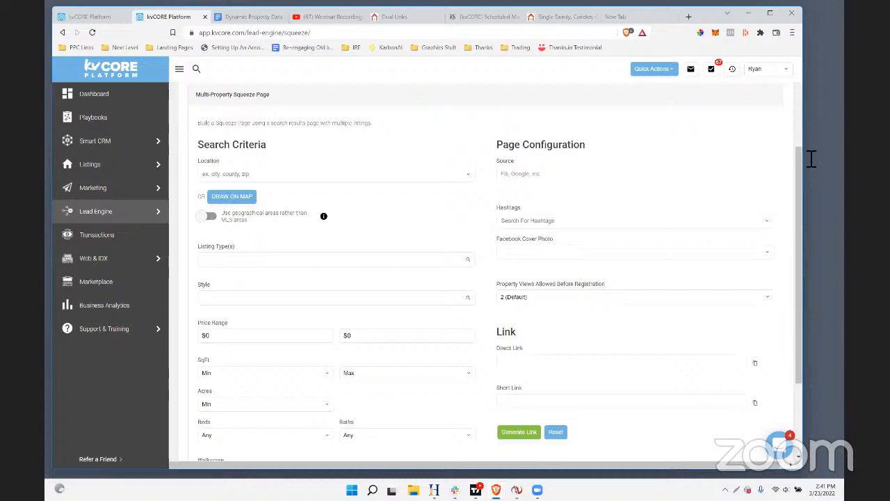
Return to the Gulfport search results page and look through the property listings and area stats
left_click(89, 290)
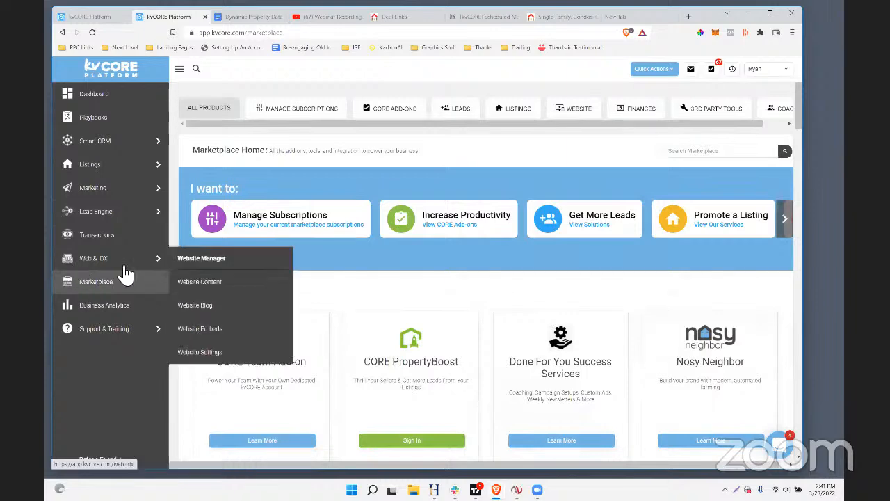
left_click(571, 19)
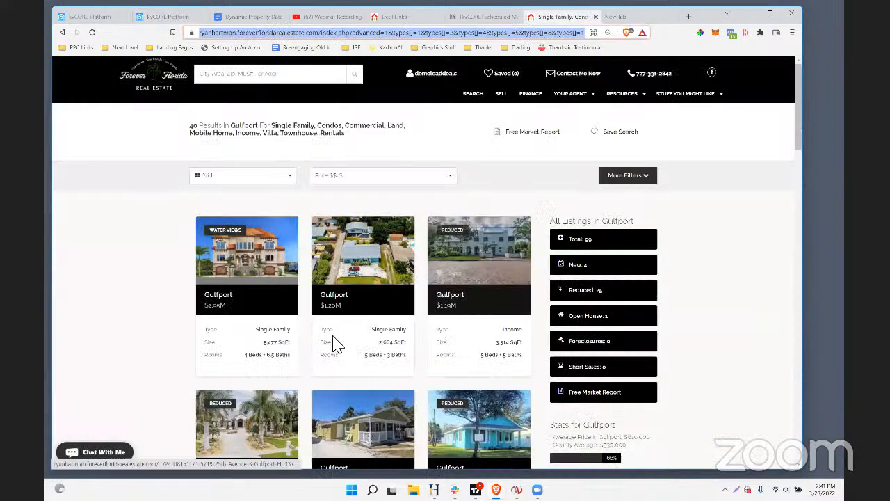
scroll(343, 342, "down", 2)
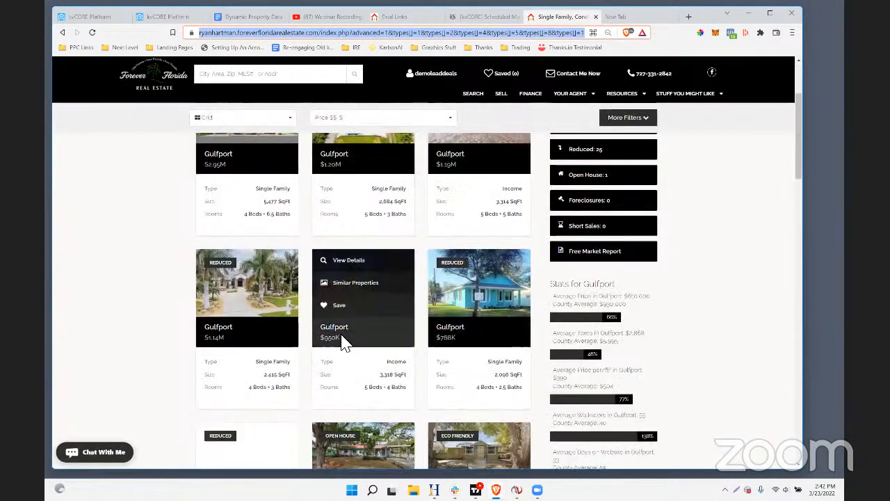
scroll(413, 264, "down", 3)
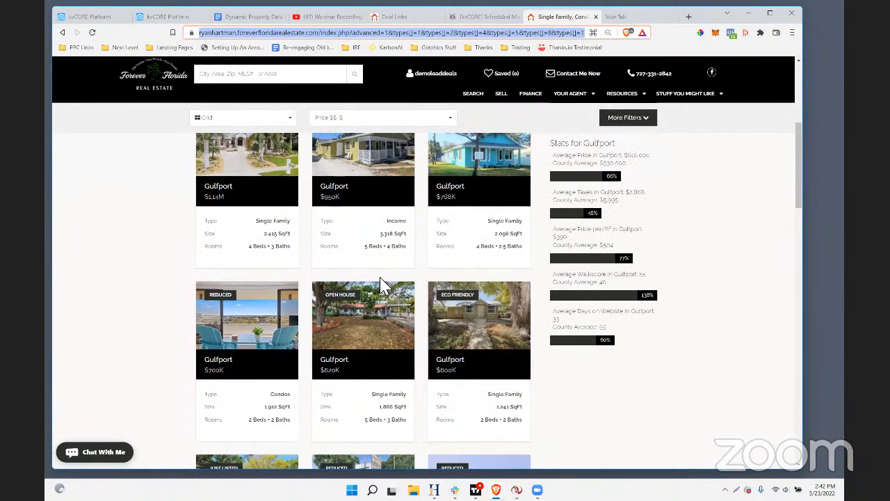
scroll(416, 237, "up", 3)
scroll(376, 261, "up", 1)
scroll(445, 320, "down", 2)
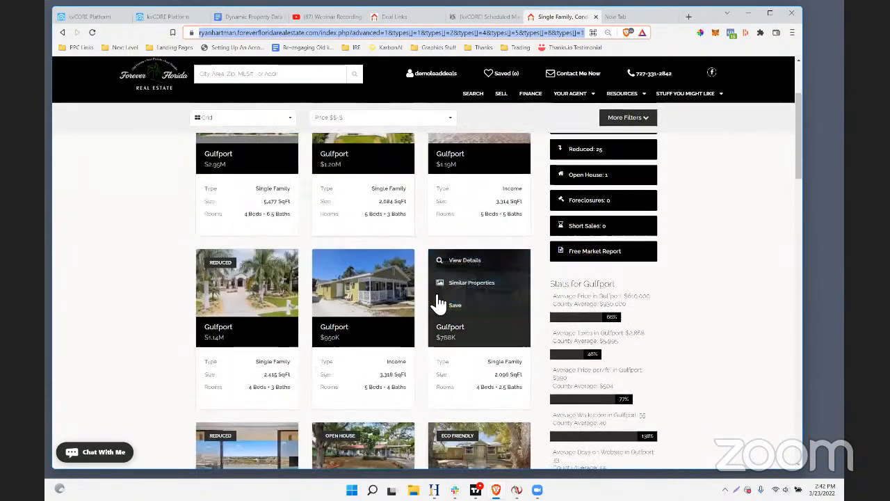
scroll(439, 300, "up", 2)
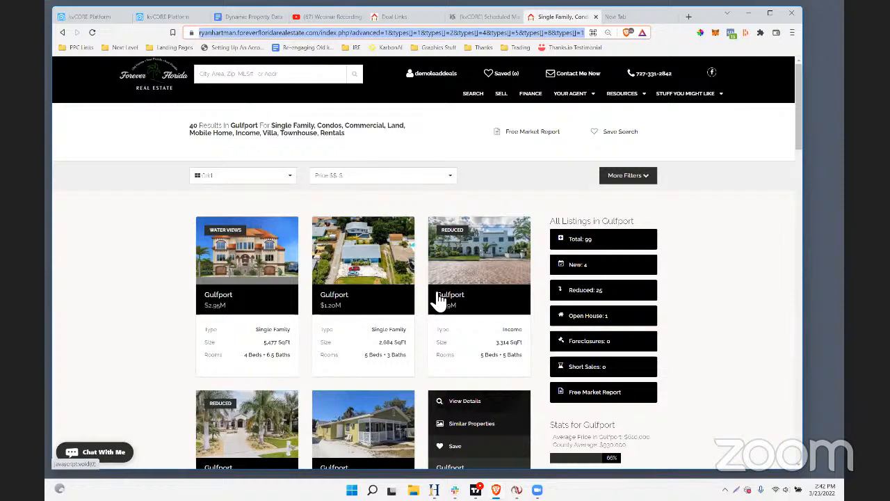
Return to the kvCORE Platform, look through the Marketplace products, and open the All Marketing page
left_click(159, 17)
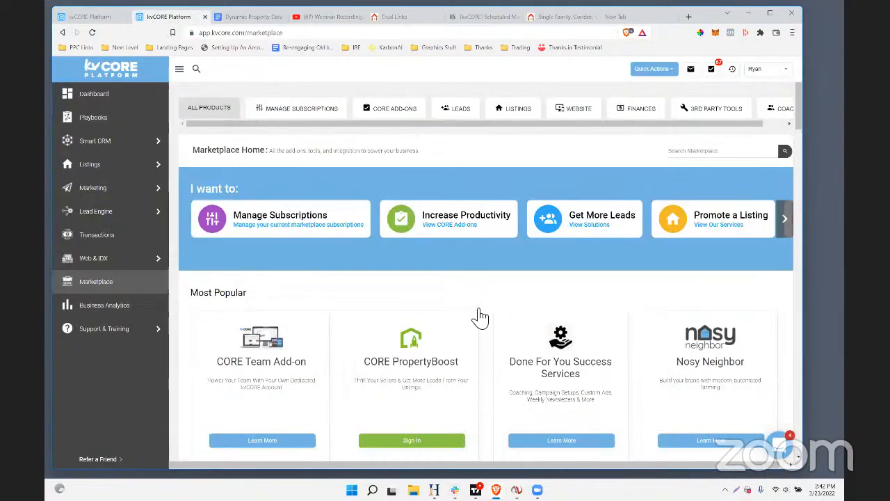
scroll(487, 292, "down", 4)
scroll(479, 261, "down", 2)
scroll(478, 257, "up", 4)
scroll(478, 257, "down", 2)
mouse_move(95, 209)
mouse_move(97, 187)
left_click(198, 198)
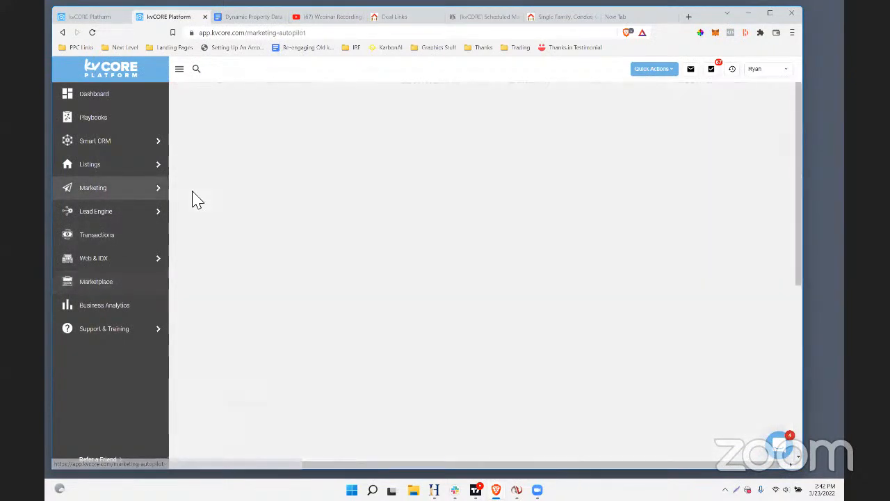
Find the Search Alerts tool on the marketing page and highlight its title
scroll(419, 204, "down", 3)
scroll(428, 207, "down", 1)
scroll(427, 207, "down", 1)
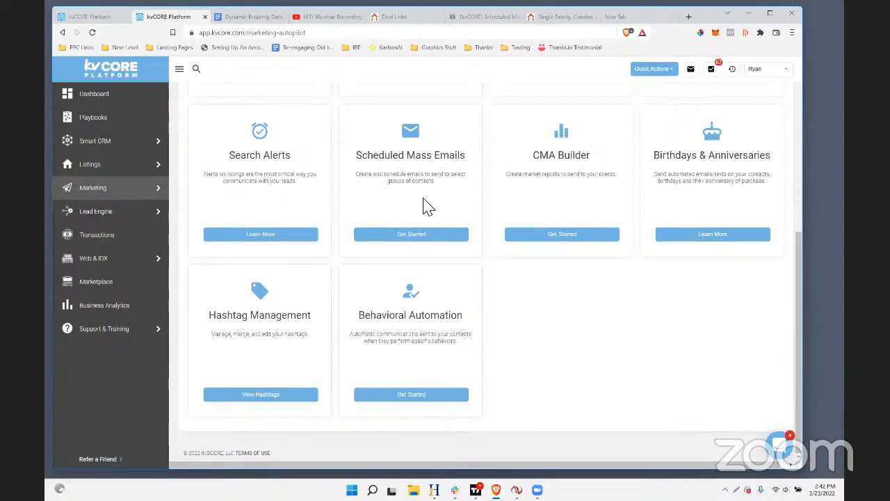
left_click_drag(299, 162, 255, 162)
left_click(242, 162)
triple_click(301, 166)
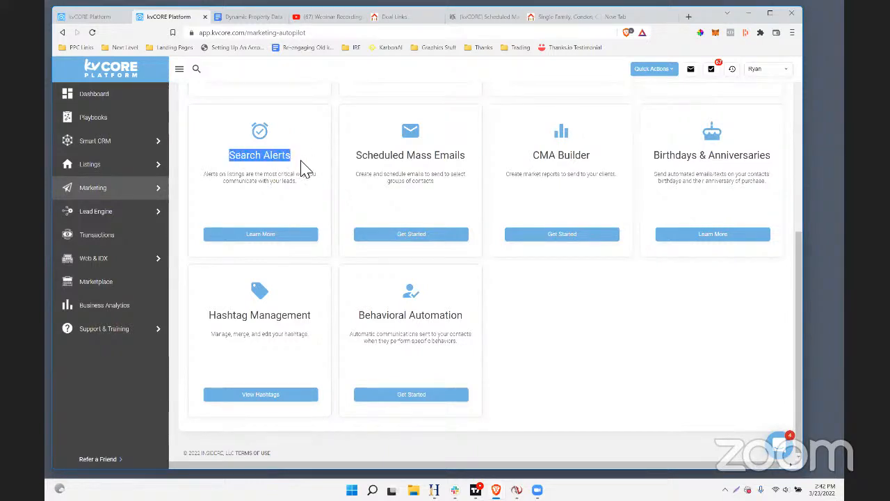
scroll(302, 167, "up", 2)
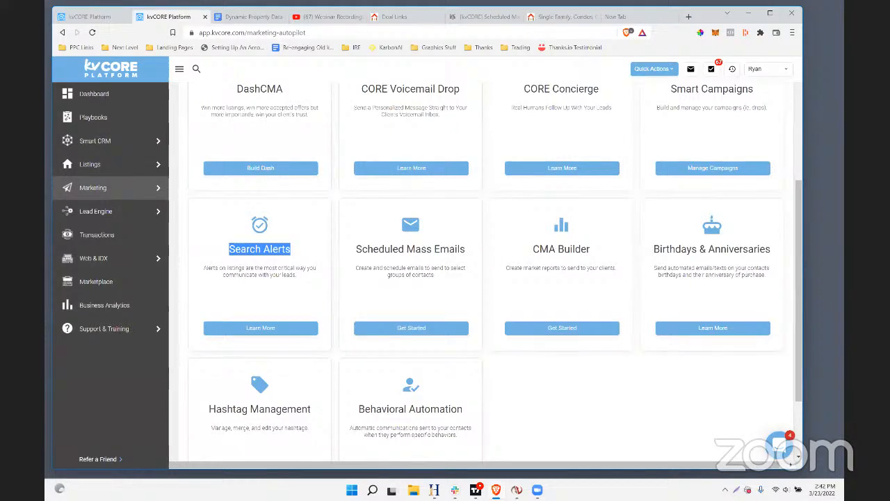
Switch to the Webinar Recordings playlist on YouTube, open the video "Exploring Tik Tok Ads -- Next Level 3/22/22" and pause it
left_click(325, 16)
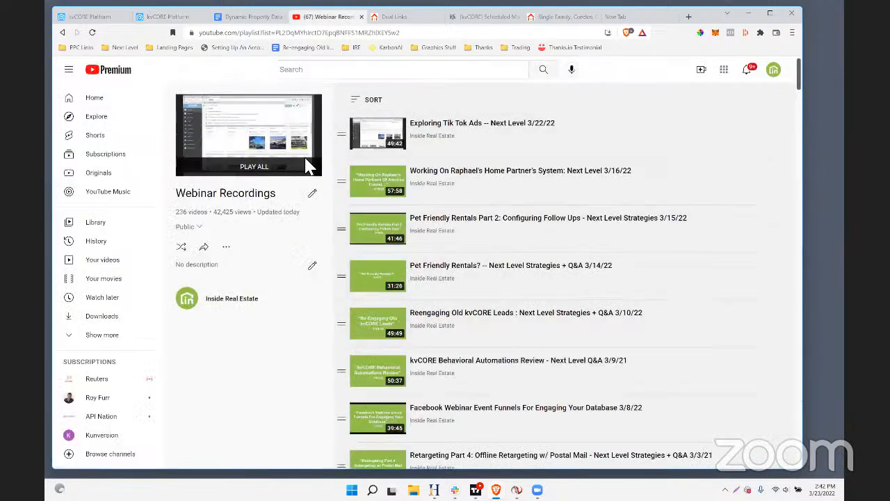
left_click(449, 120)
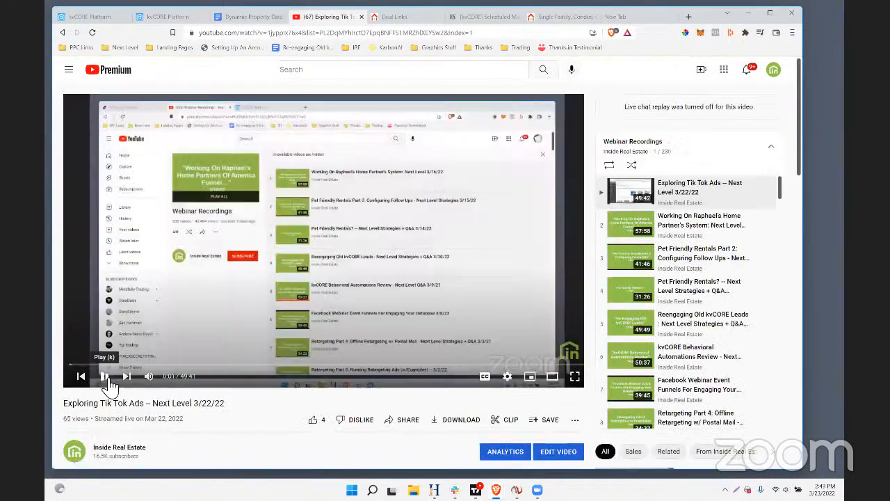
left_click(104, 376)
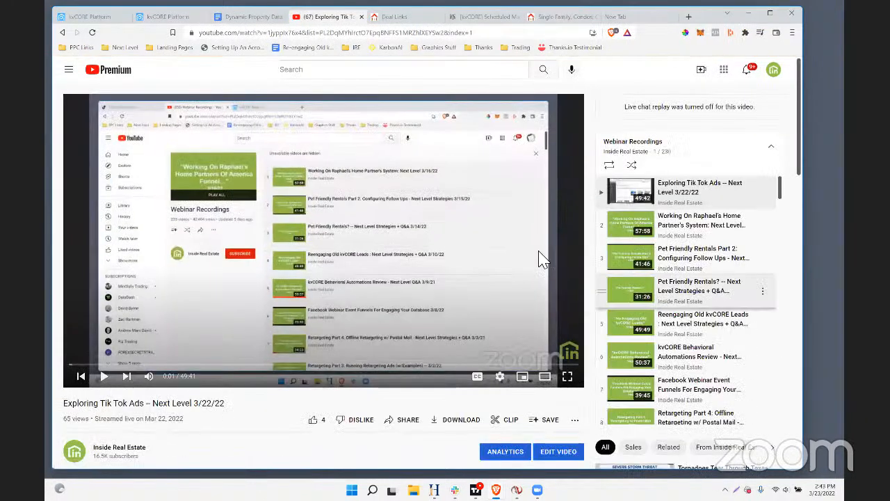
Try the video's playback speed at 0.5, 0.25 and 1.75, and set it back to Normal
left_click(501, 378)
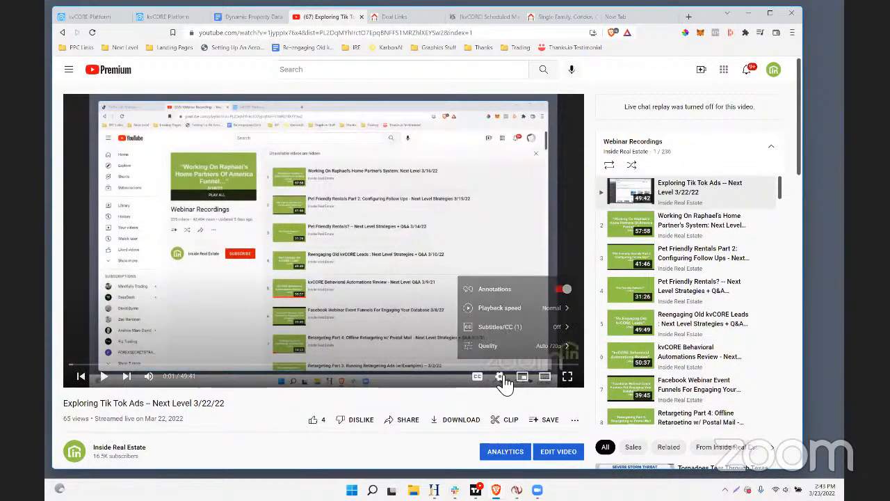
left_click(548, 308)
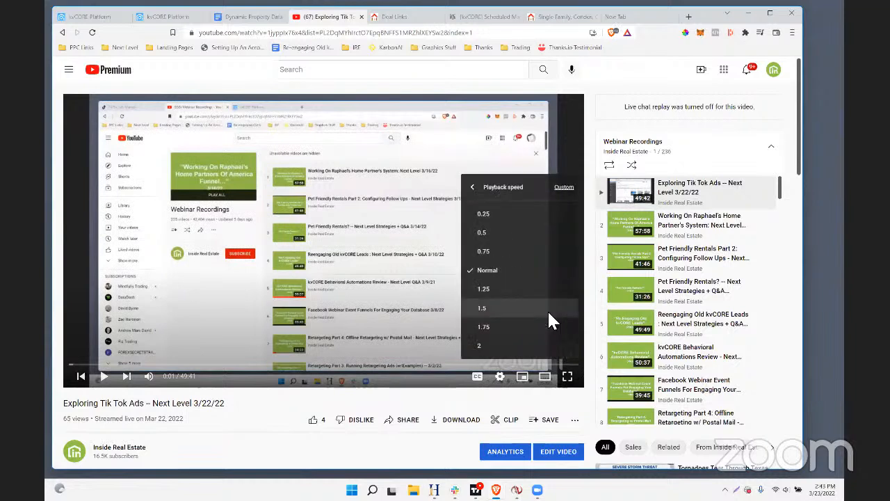
left_click(499, 232)
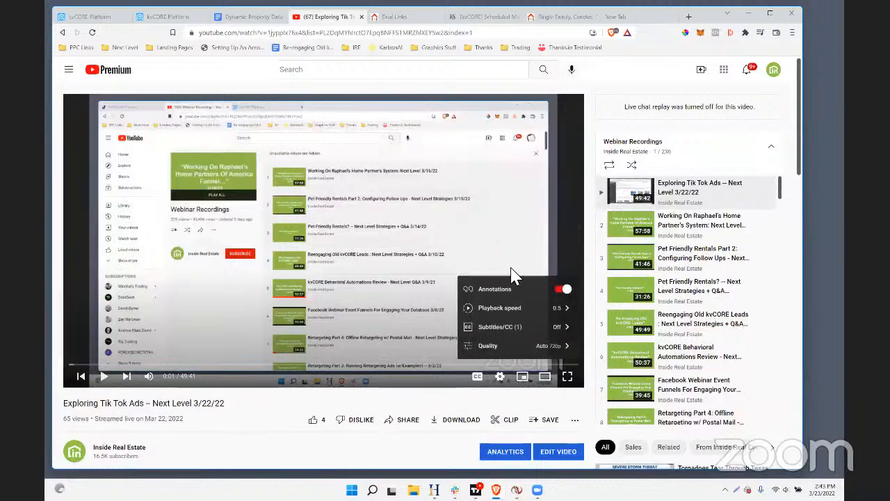
left_click(542, 307)
left_click(480, 215)
left_click(532, 308)
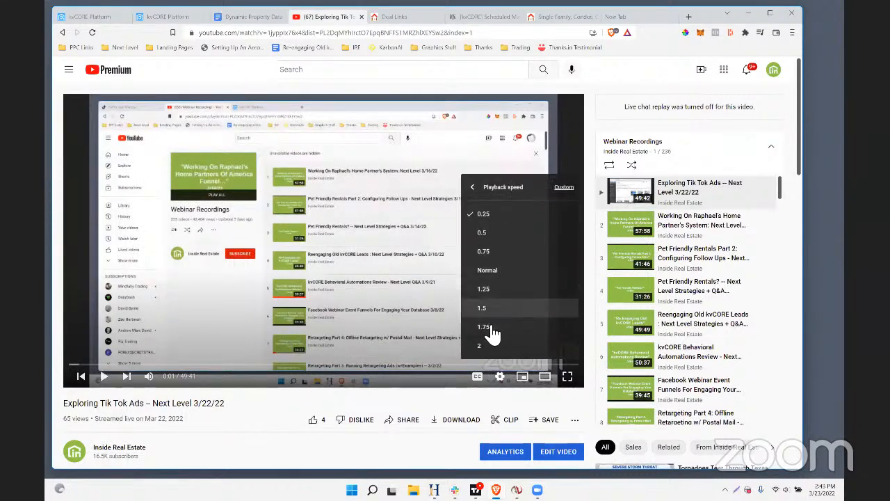
left_click(485, 328)
left_click(509, 309)
left_click(492, 274)
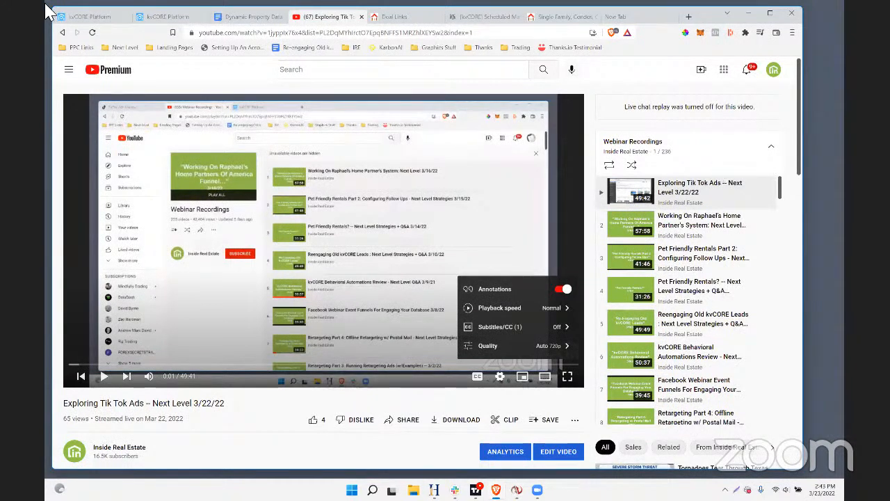
Return to the kvCORE marketing page, open the hashtags from Hashtag Management, and look through the full list
left_click(172, 19)
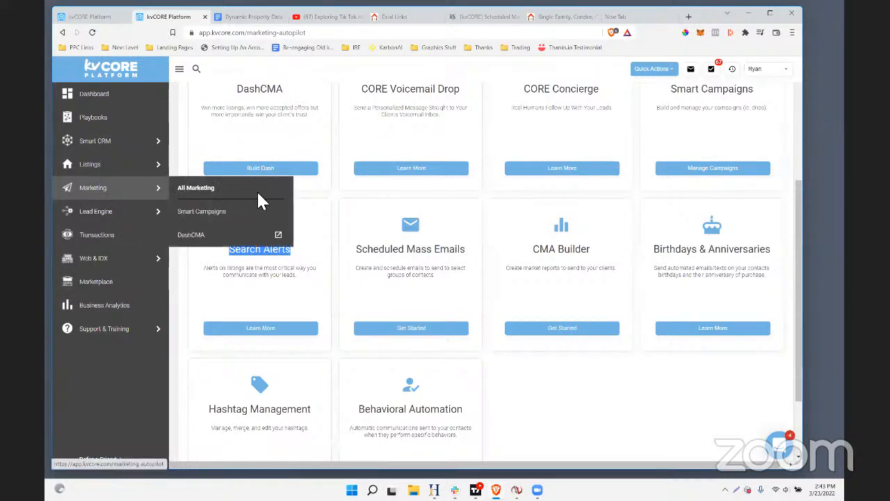
scroll(432, 372, "down", 2)
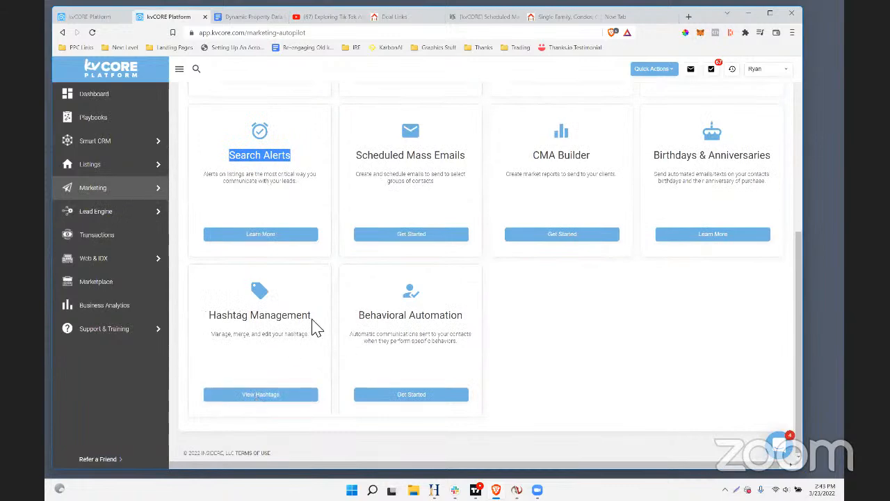
left_click(210, 322)
left_click(241, 395)
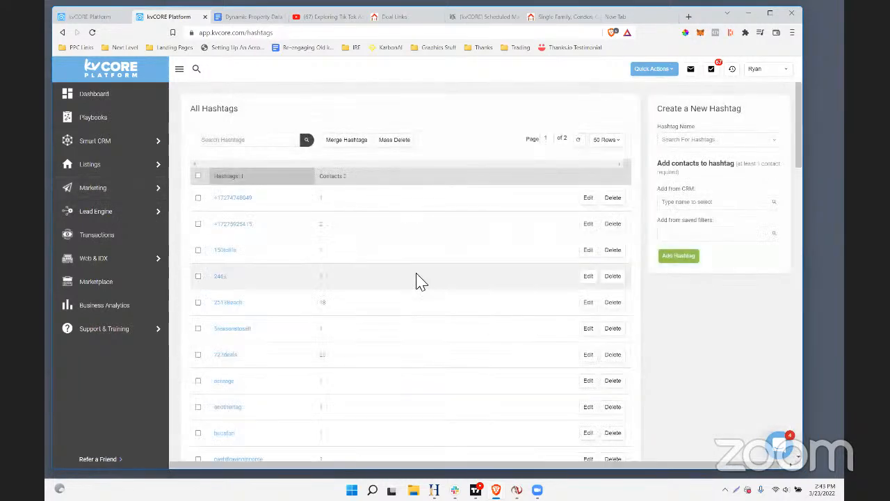
scroll(387, 224, "down", 15)
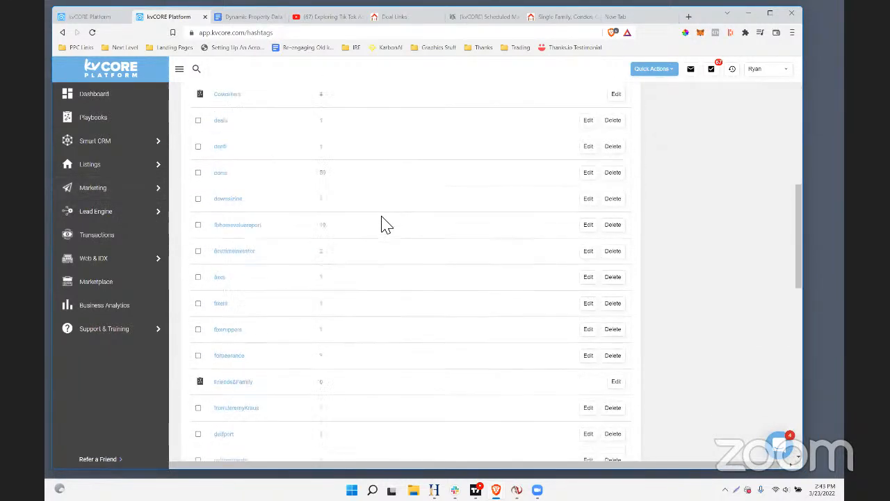
scroll(387, 225, "down", 3)
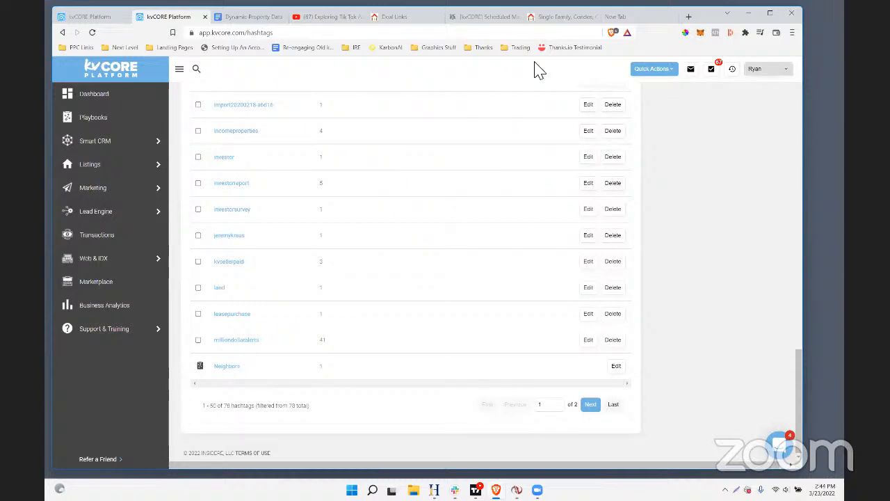
Switch to the "Dynamic Property Data Based kvCORE Smart Campaigns" document in Google Docs
left_click(235, 19)
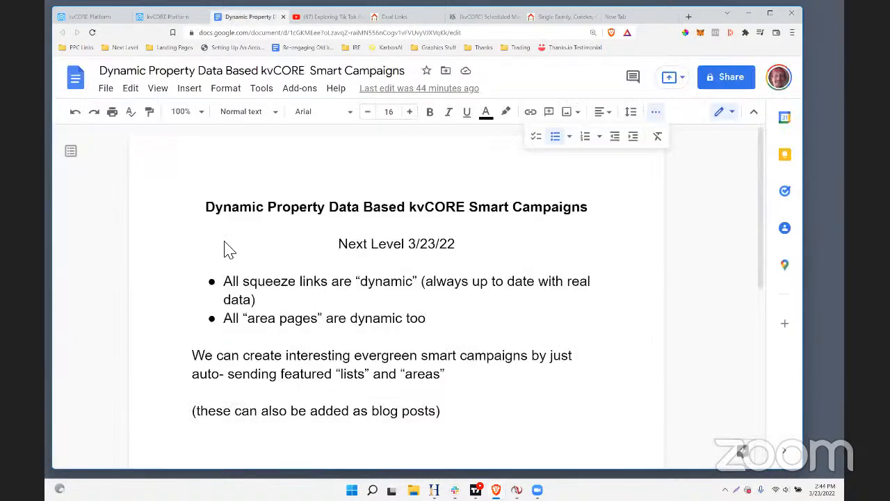